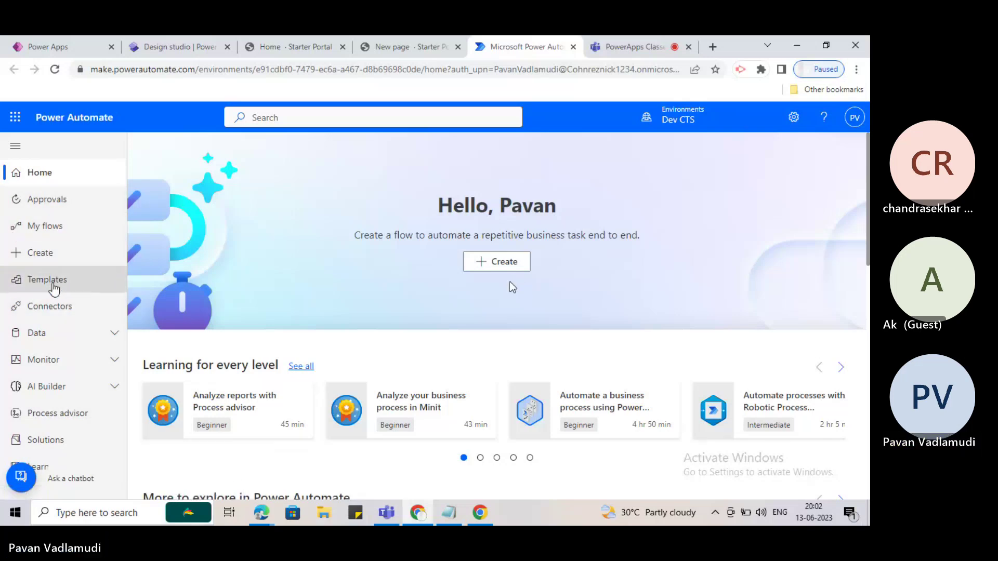
Open My flows, then point the browser at the make.powerautomate address.
{"action": "left_click", "coordinate": [62, 232]}
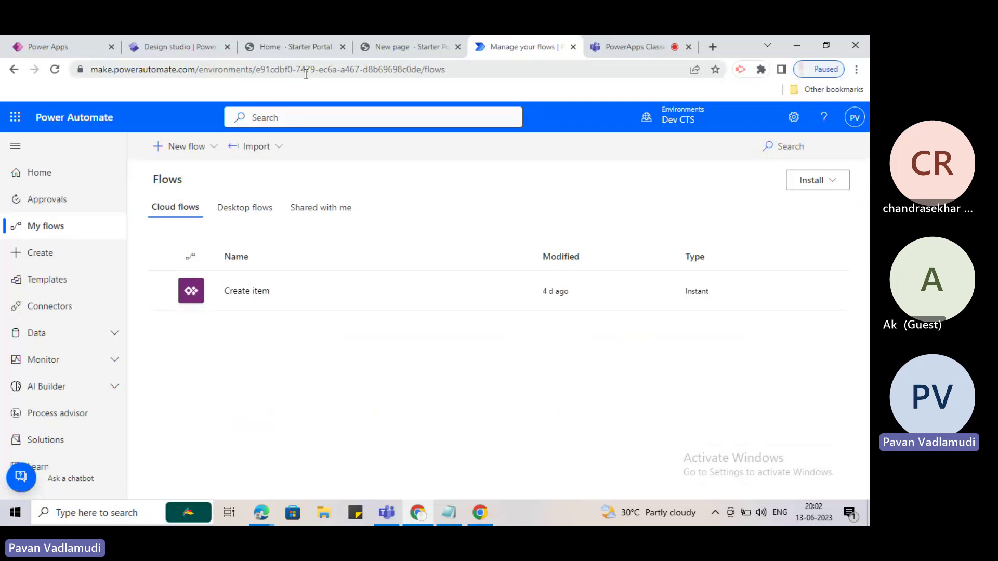
{"action": "left_click", "coordinate": [476, 70]}
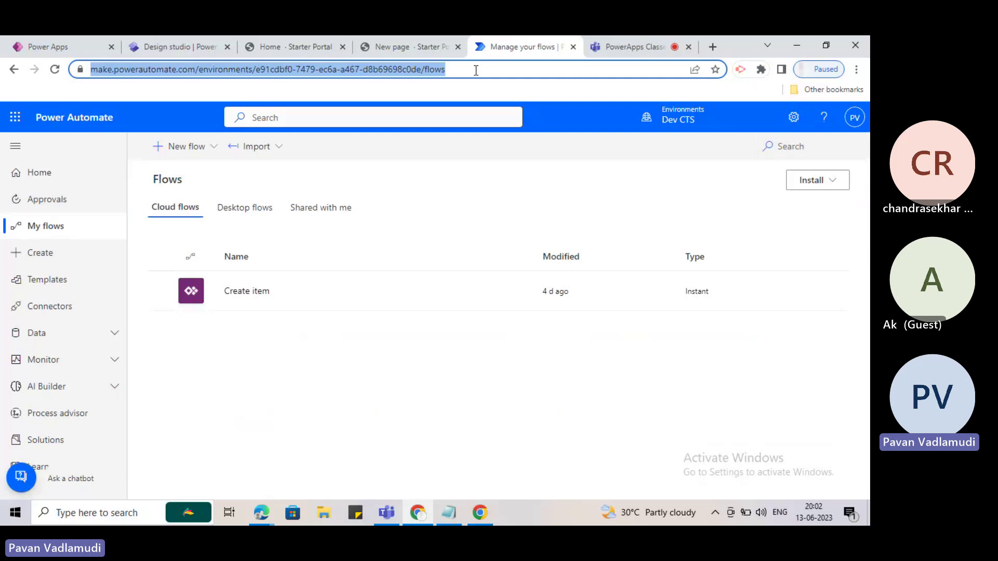
{"action": "left_click", "coordinate": [476, 70]}
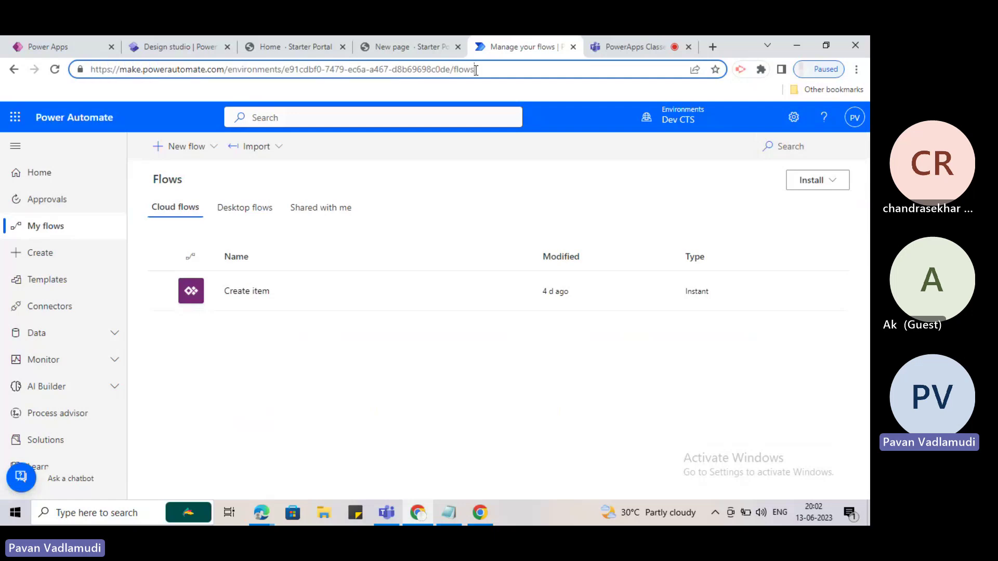
{"action": "key", "text": "ctrl+a"}
{"action": "type", "text": "make"}
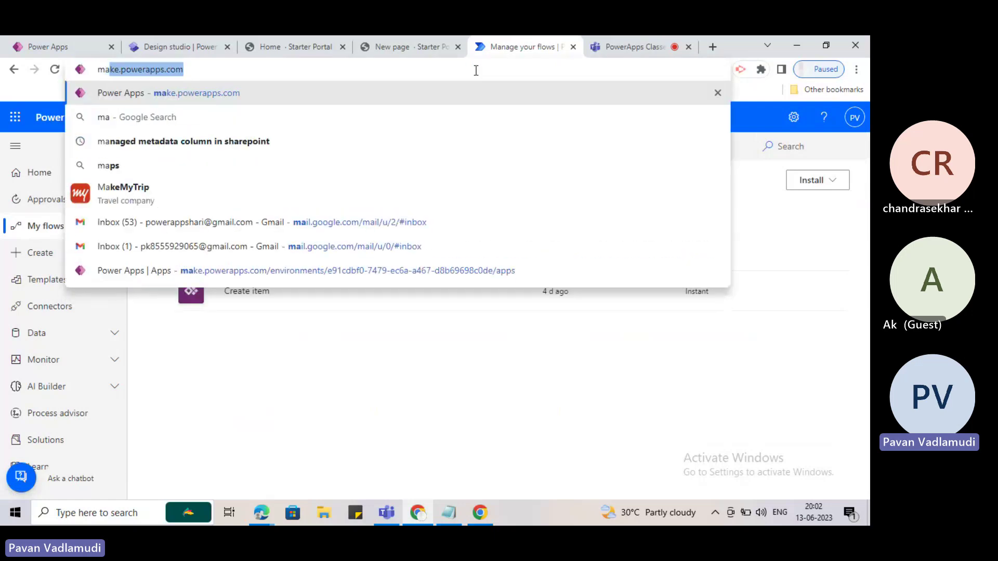
{"action": "type", "text": ".power"}
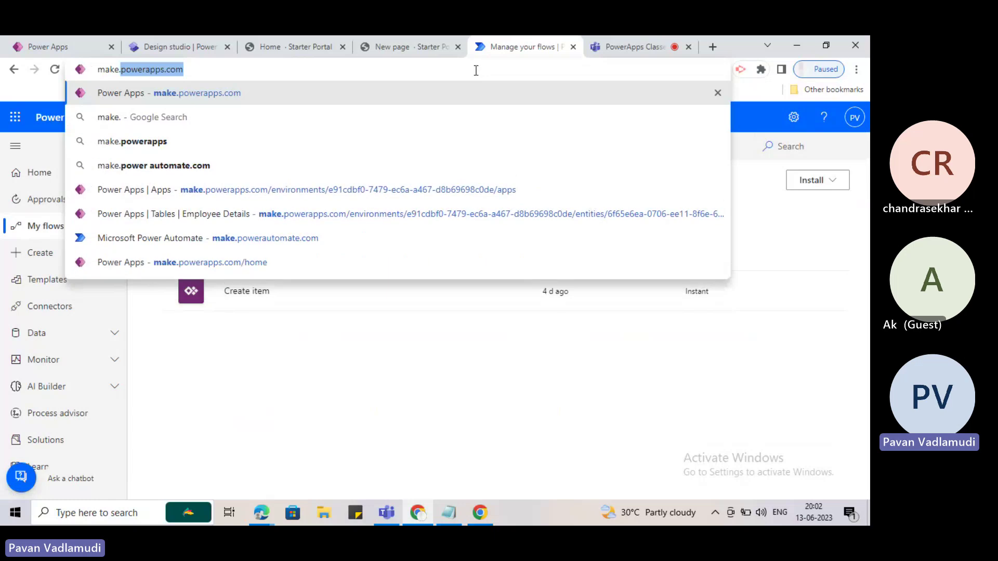
{"action": "type", "text": "automate"}
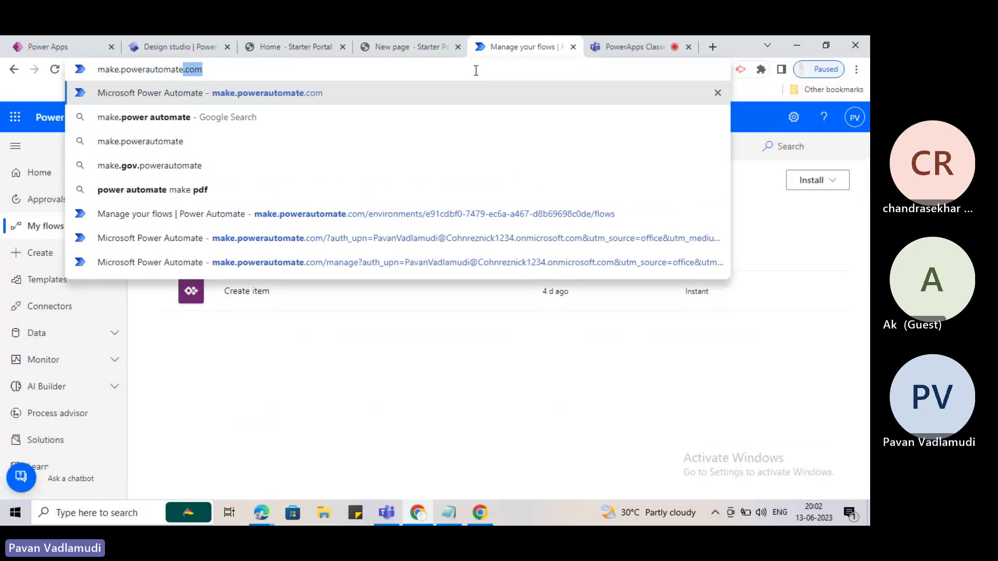
{"action": "key", "text": "Return"}
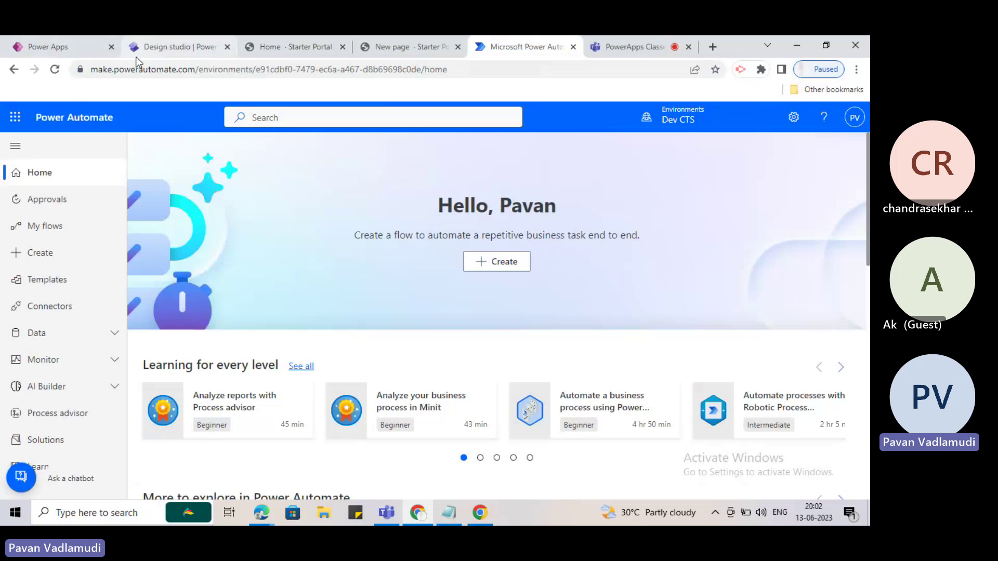
Check the environment list and keep Dev CTS as the working environment.
{"action": "mouse_move", "coordinate": [135, 58]}
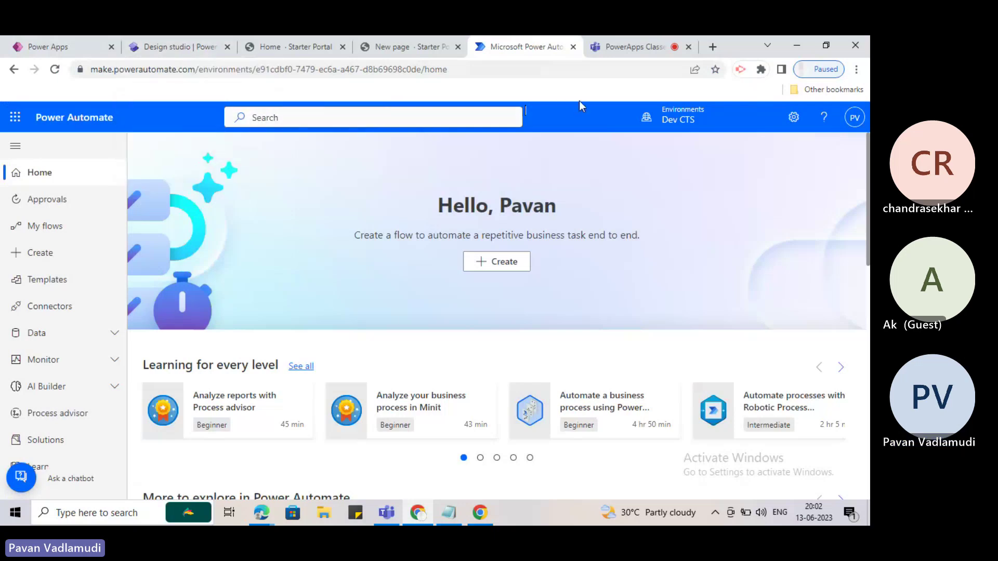
{"action": "left_click", "coordinate": [677, 122]}
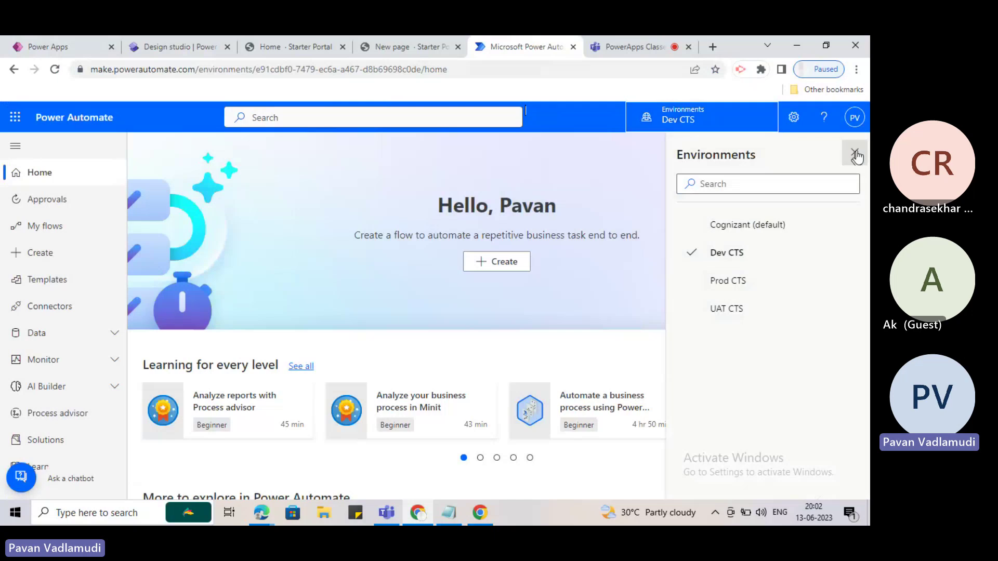
{"action": "left_click", "coordinate": [857, 156]}
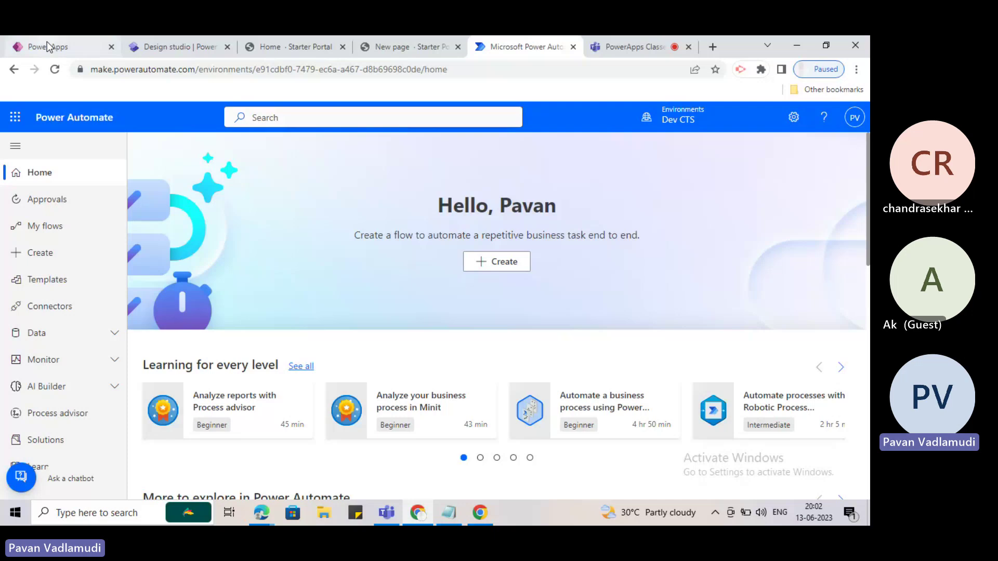
{"action": "left_click", "coordinate": [714, 129]}
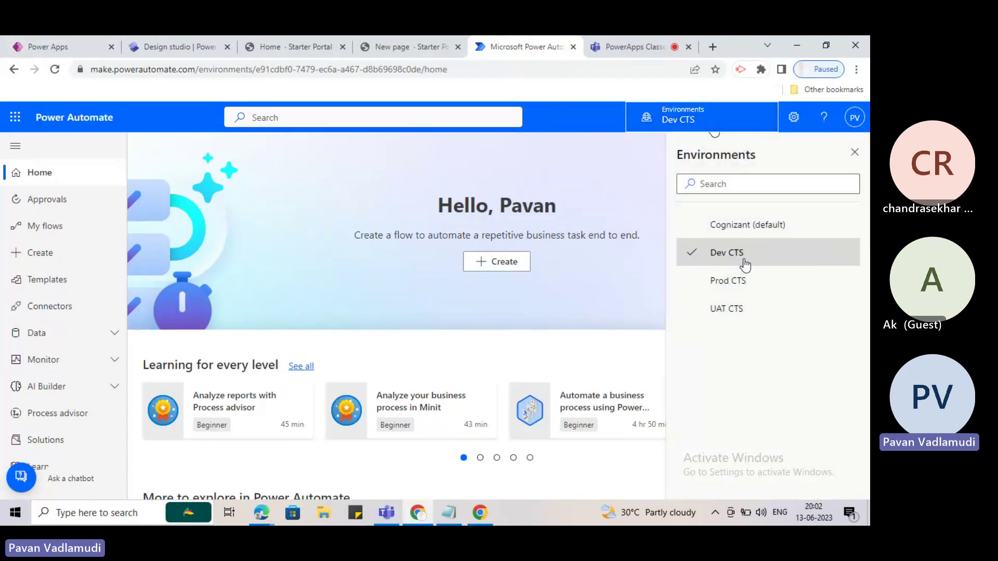
{"action": "left_click", "coordinate": [736, 312]}
{"action": "left_click", "coordinate": [854, 152]}
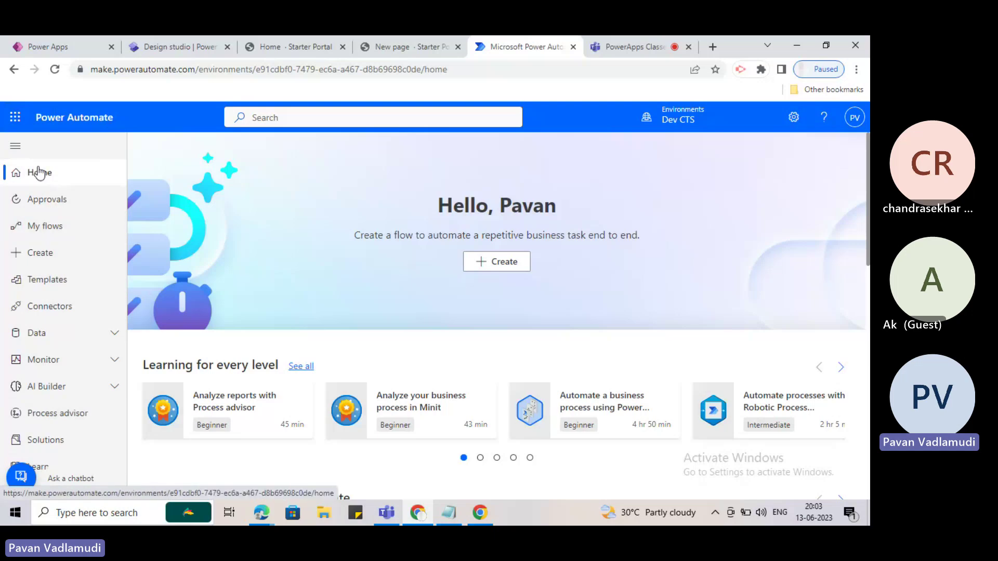
Scroll through the home page, then go to the Approvals page.
{"action": "scroll", "coordinate": [315, 289], "scroll_direction": "down", "scroll_amount": 2}
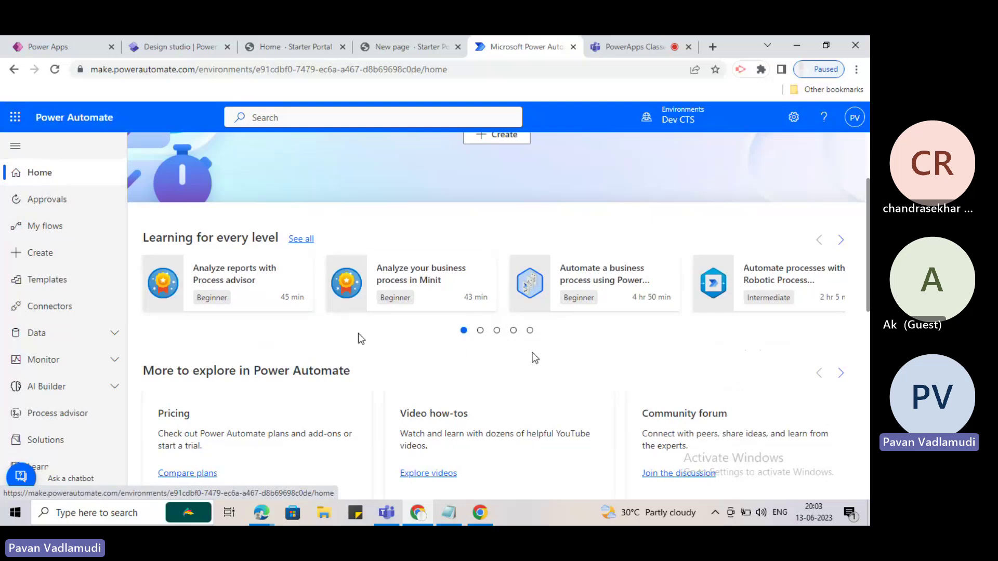
{"action": "scroll", "coordinate": [265, 291], "scroll_direction": "down", "scroll_amount": 2}
{"action": "scroll", "coordinate": [265, 294], "scroll_direction": "up", "scroll_amount": 2}
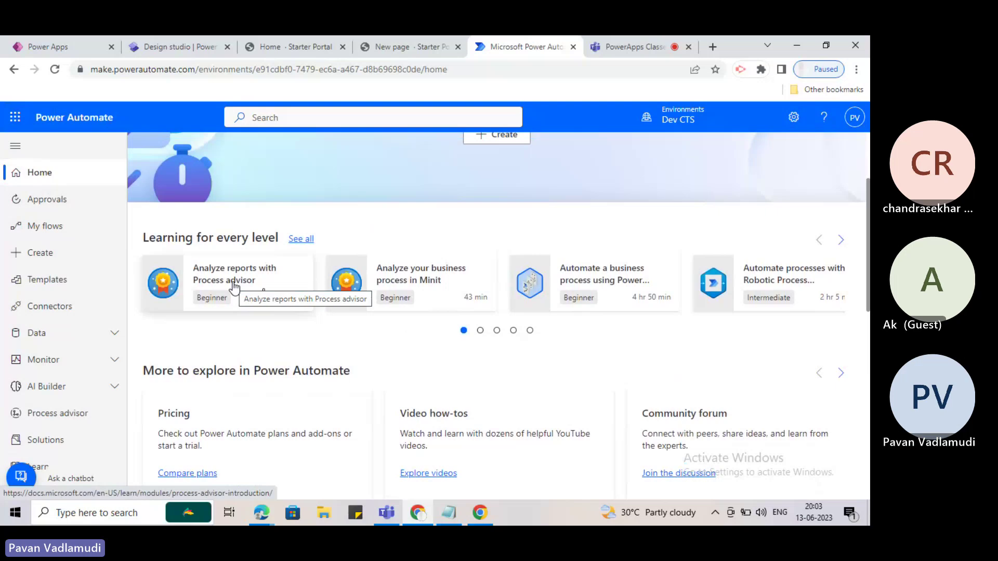
{"action": "scroll", "coordinate": [233, 286], "scroll_direction": "down", "scroll_amount": 2}
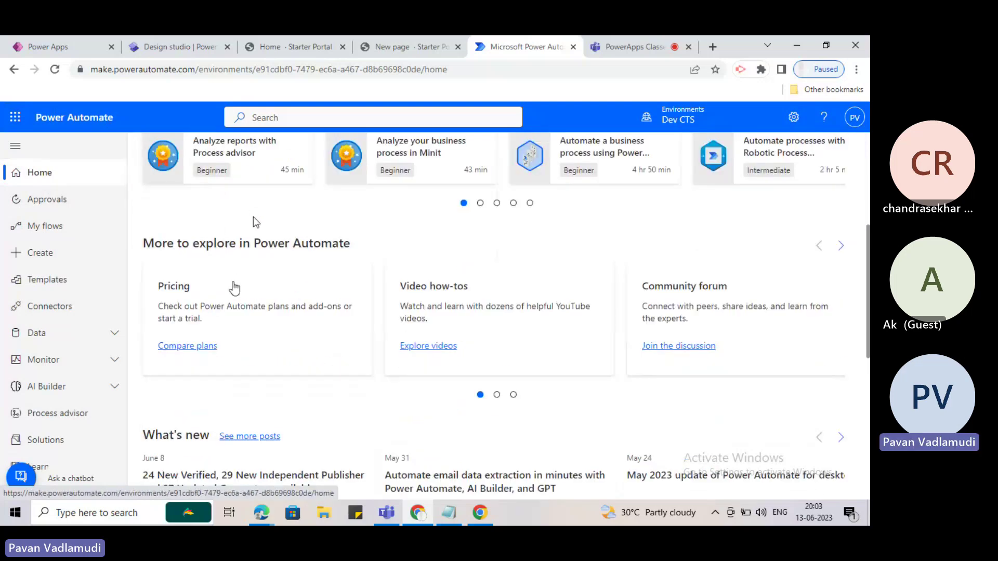
{"action": "scroll", "coordinate": [255, 225], "scroll_direction": "down", "scroll_amount": 6}
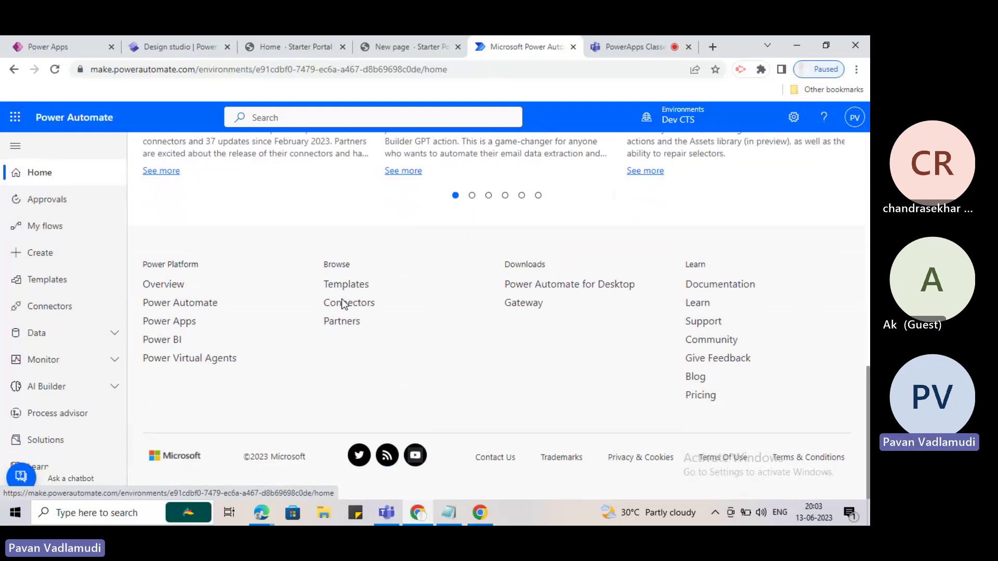
{"action": "scroll", "coordinate": [341, 305], "scroll_direction": "up", "scroll_amount": 8}
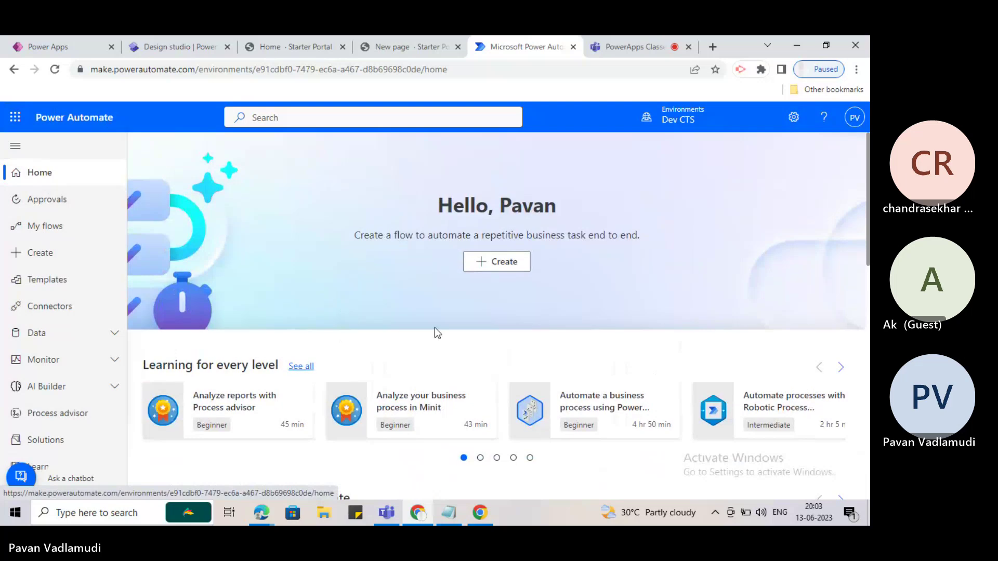
{"action": "left_click", "coordinate": [59, 200]}
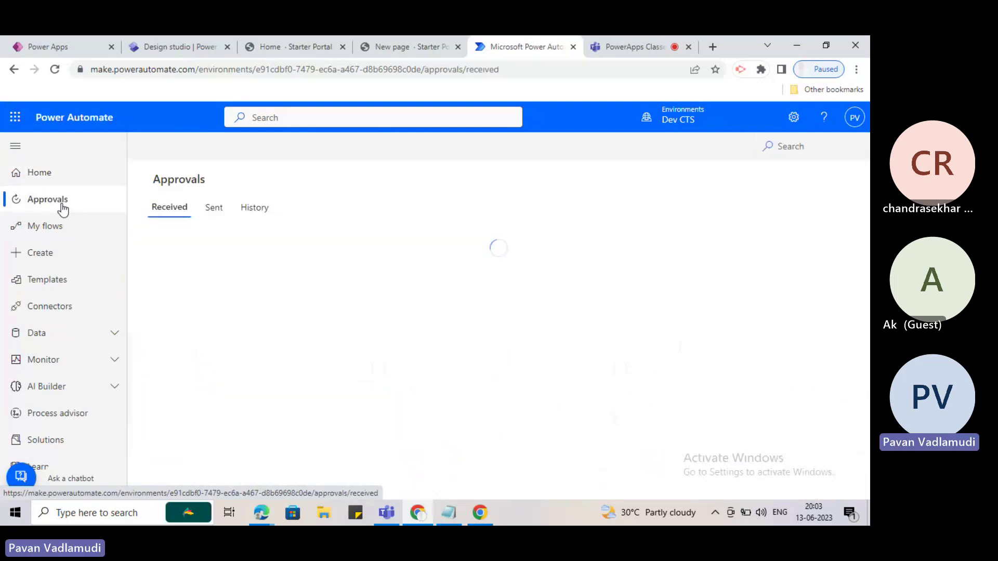
Compare the Sent and Received approvals, then return to My flows.
{"action": "left_click", "coordinate": [215, 217]}
{"action": "left_click", "coordinate": [159, 216]}
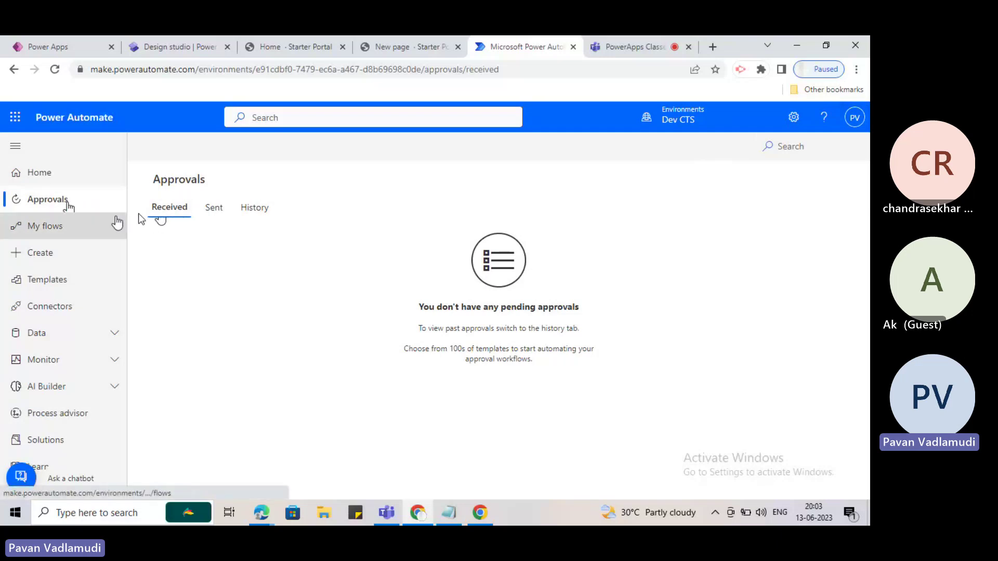
{"action": "left_click", "coordinate": [214, 209]}
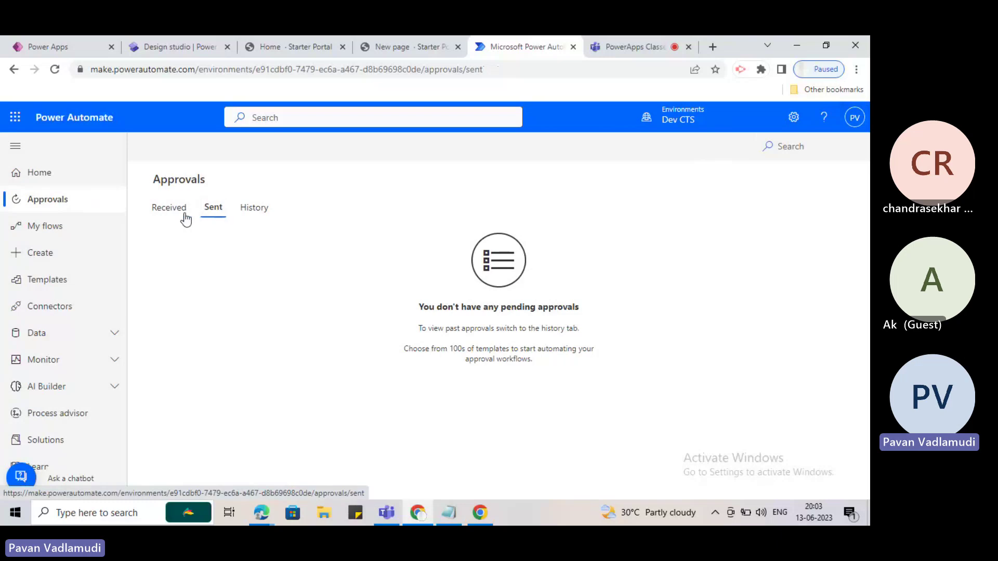
{"action": "left_click", "coordinate": [166, 214]}
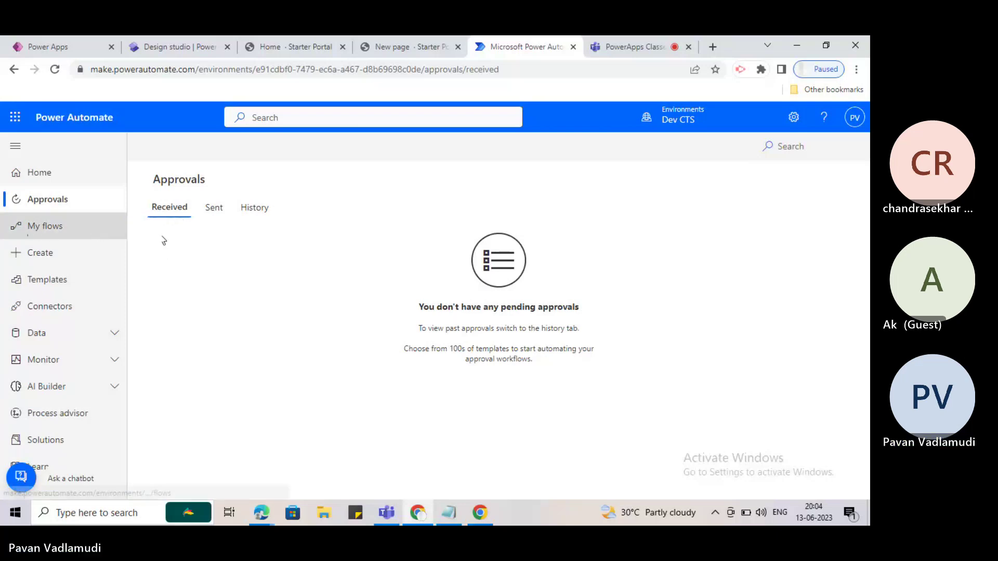
{"action": "left_click", "coordinate": [75, 238]}
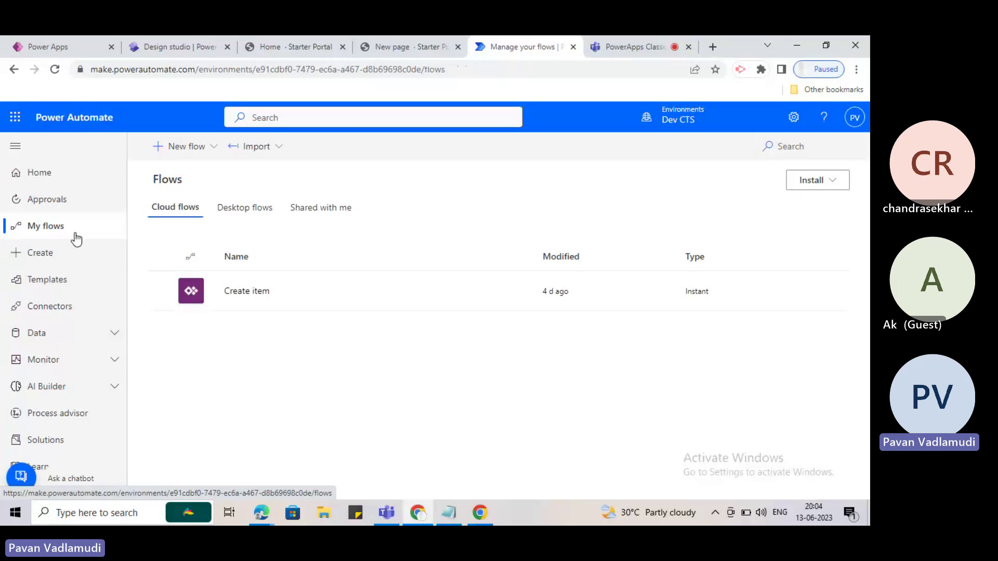
{"action": "left_click", "coordinate": [855, 119]}
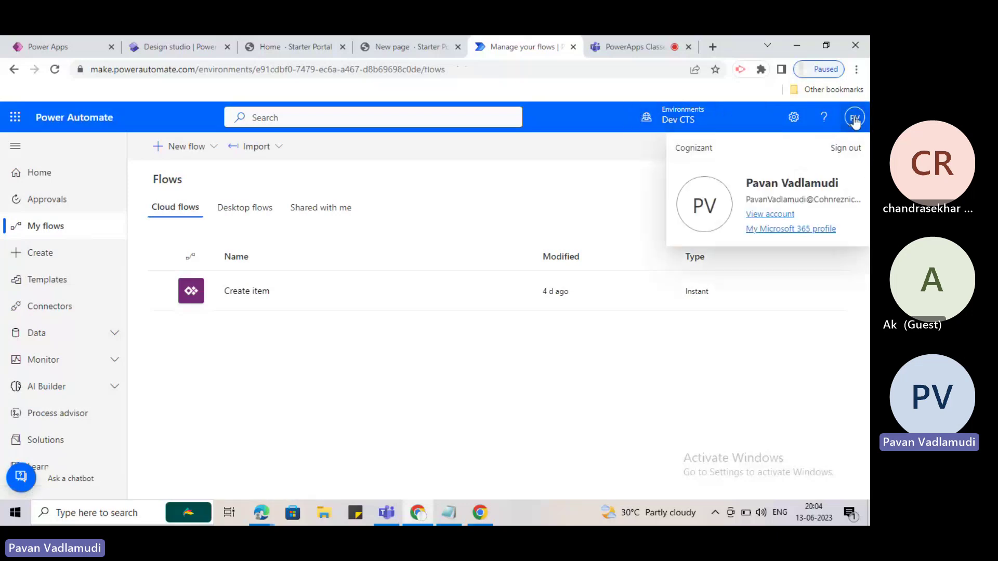
{"action": "left_click", "coordinate": [855, 118]}
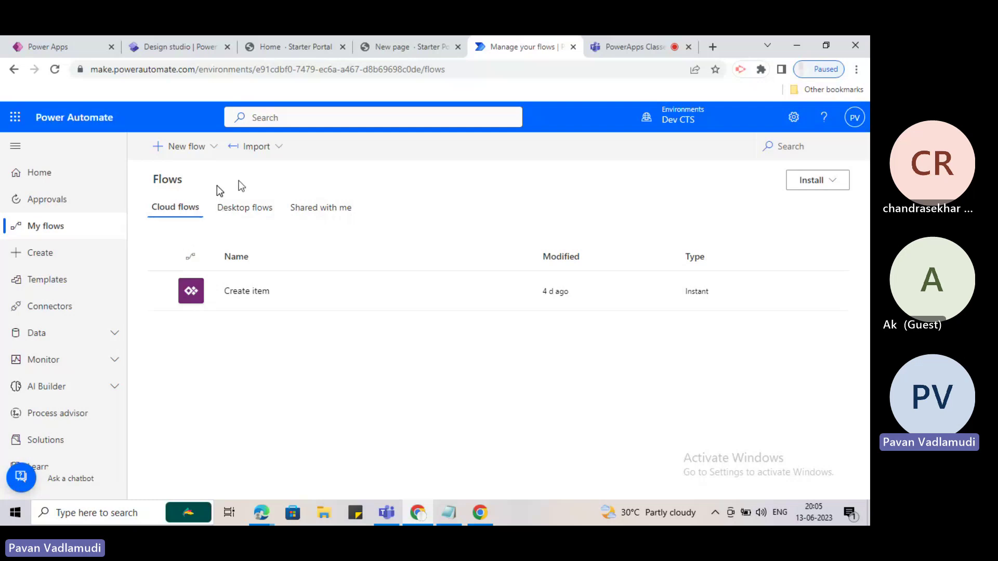
{"action": "left_click", "coordinate": [457, 69]}
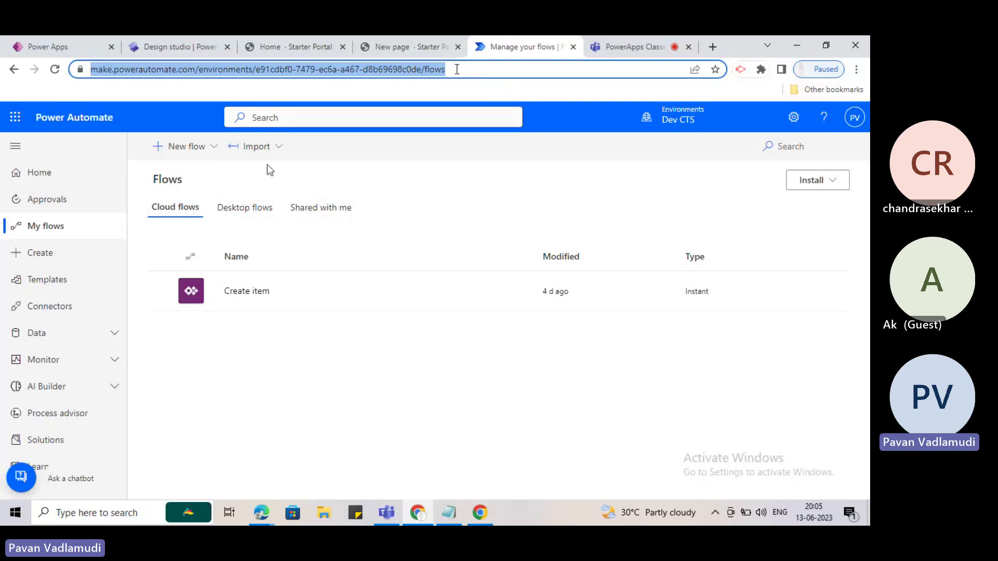
{"action": "left_click", "coordinate": [217, 179]}
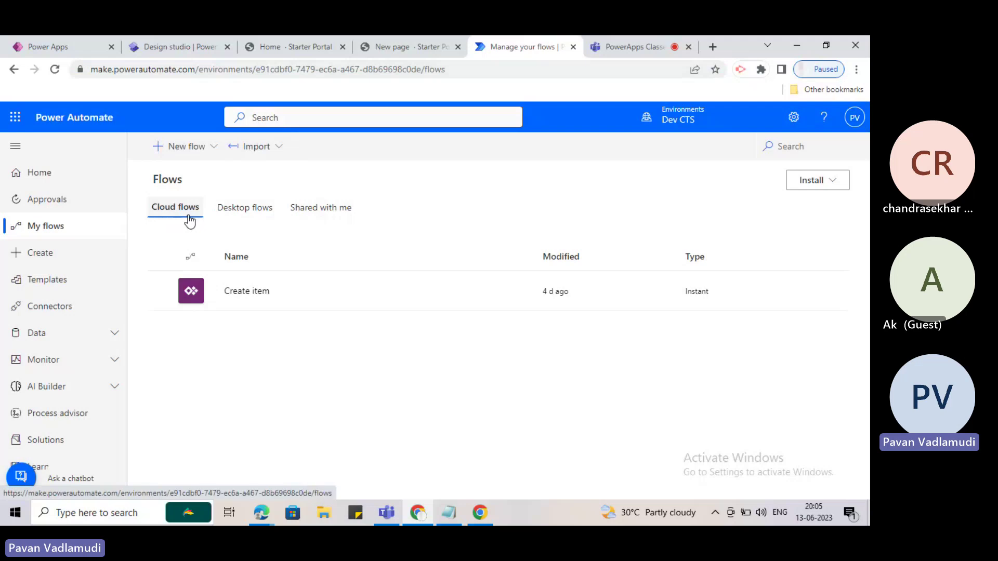
Browse the Desktop flows list, then show the flows shared with me.
{"action": "left_click", "coordinate": [240, 217]}
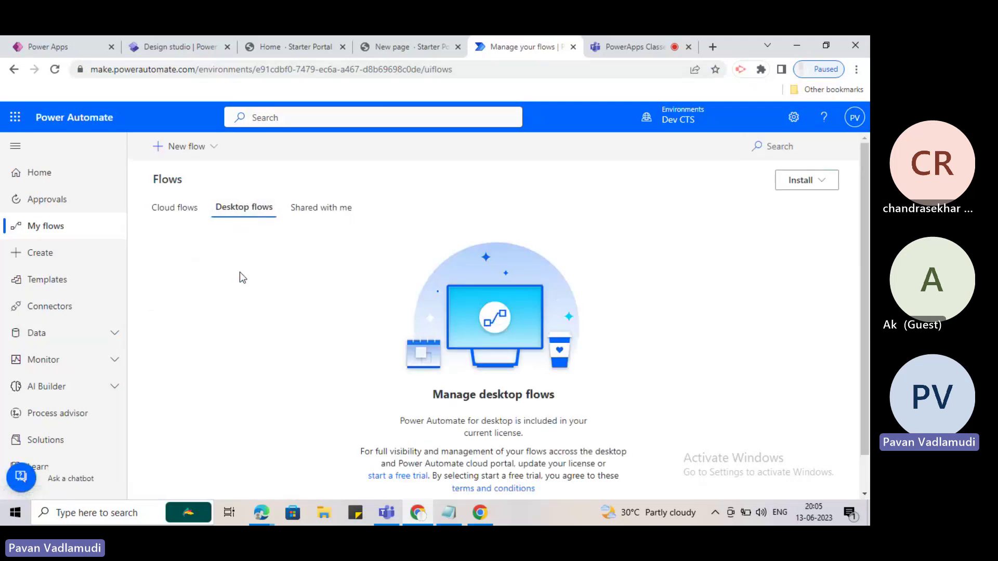
{"action": "scroll", "coordinate": [289, 340], "scroll_direction": "down", "scroll_amount": 1}
{"action": "scroll", "coordinate": [289, 340], "scroll_direction": "up", "scroll_amount": 1}
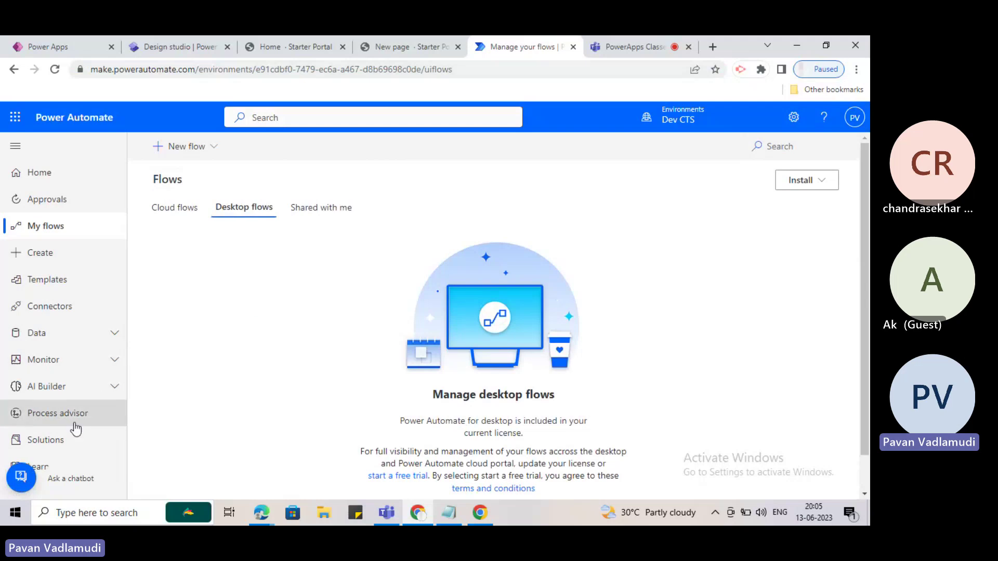
{"action": "scroll", "coordinate": [333, 343], "scroll_direction": "down", "scroll_amount": 1}
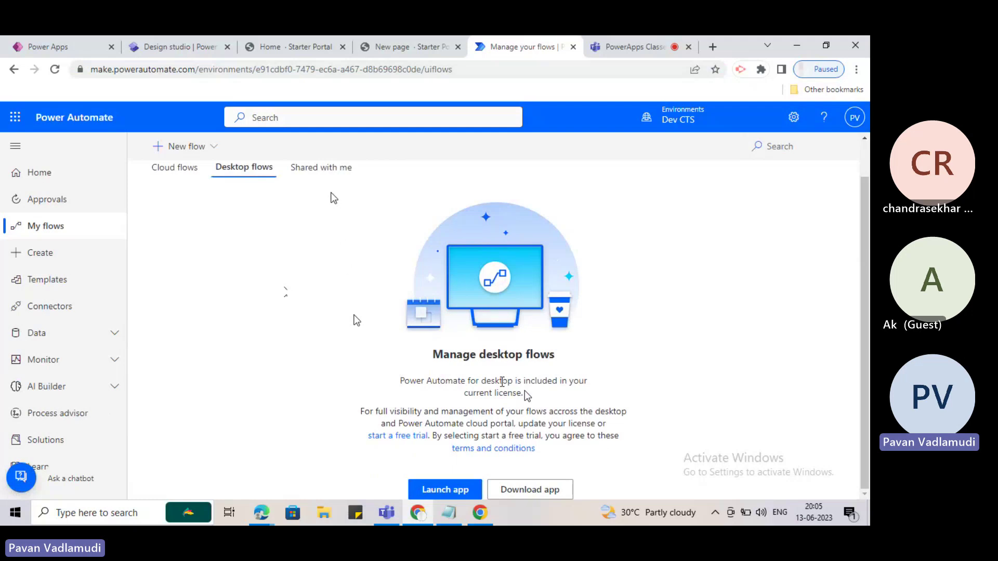
{"action": "scroll", "coordinate": [330, 198], "scroll_direction": "up", "scroll_amount": 1}
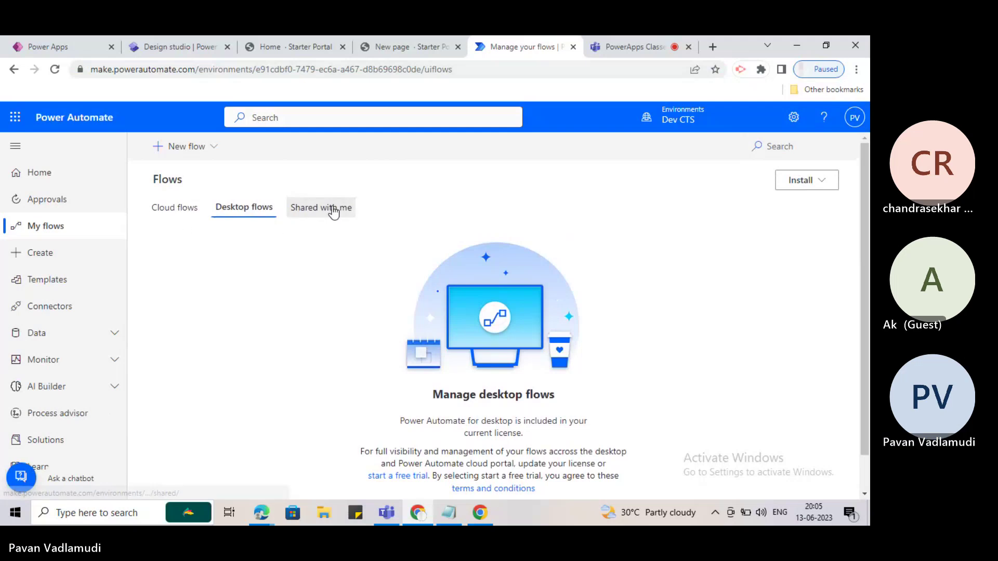
{"action": "left_click", "coordinate": [330, 208]}
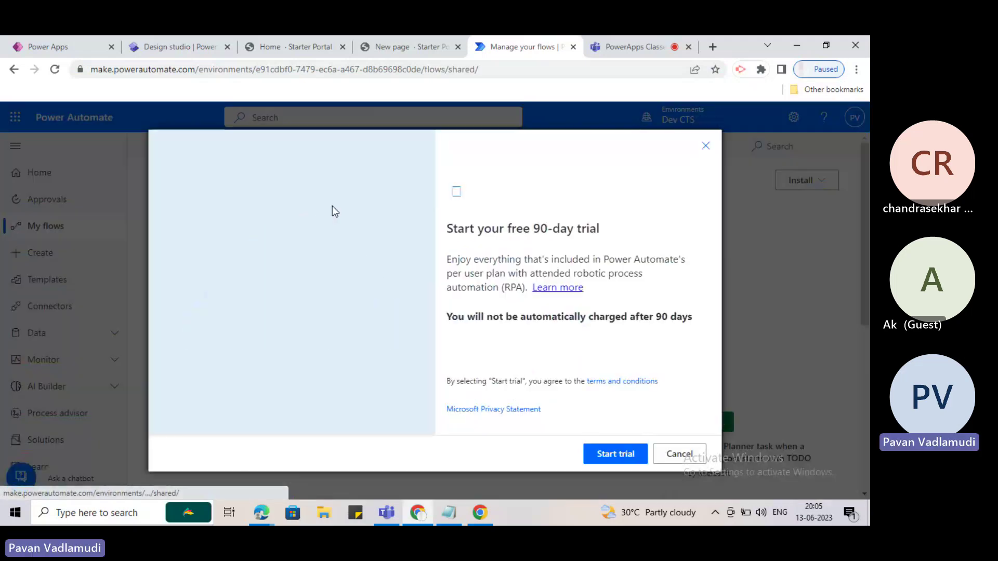
Dismiss the 90-day trial offer and return to the Cloud flows list.
{"action": "left_click", "coordinate": [634, 459]}
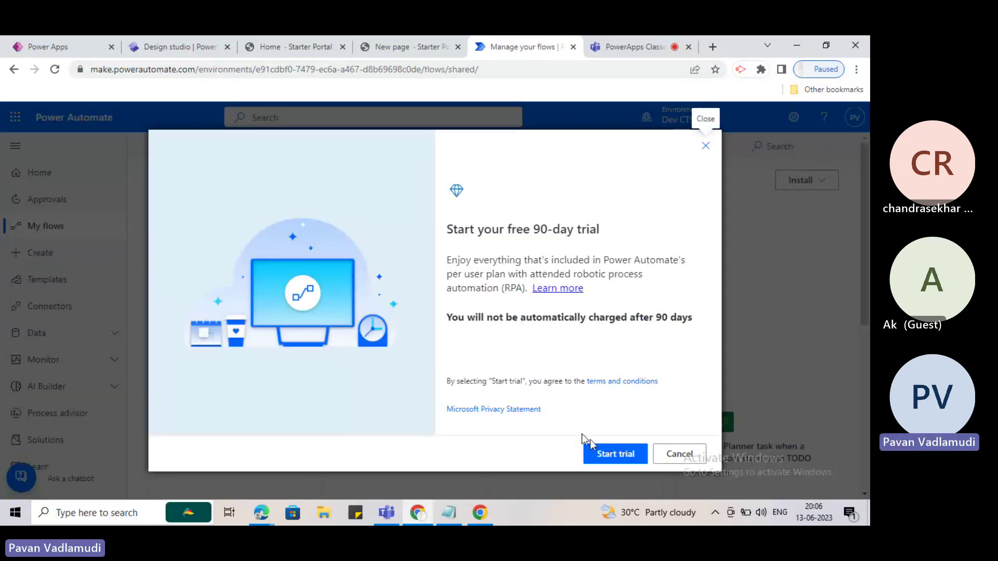
{"action": "left_click", "coordinate": [661, 455]}
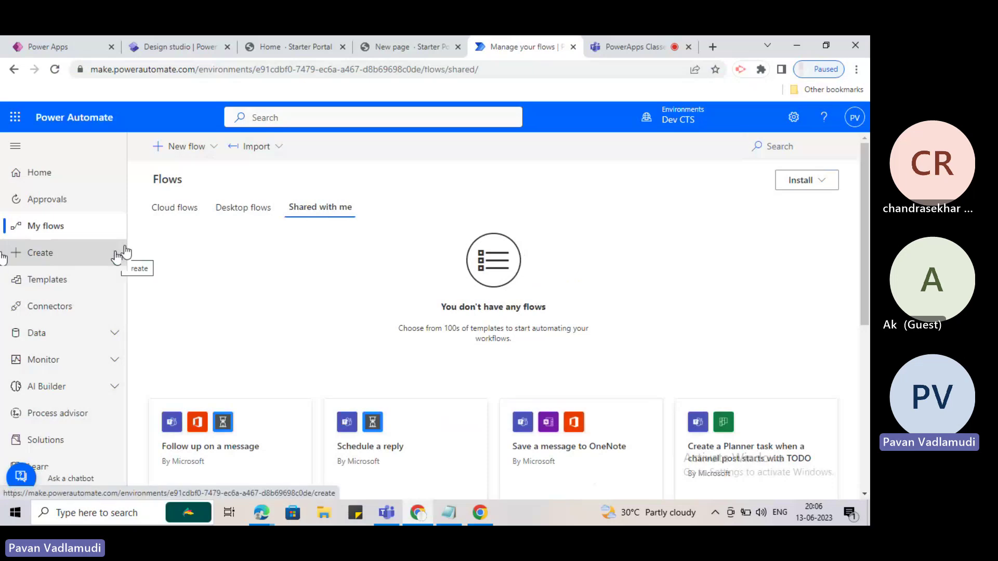
{"action": "left_click", "coordinate": [164, 211]}
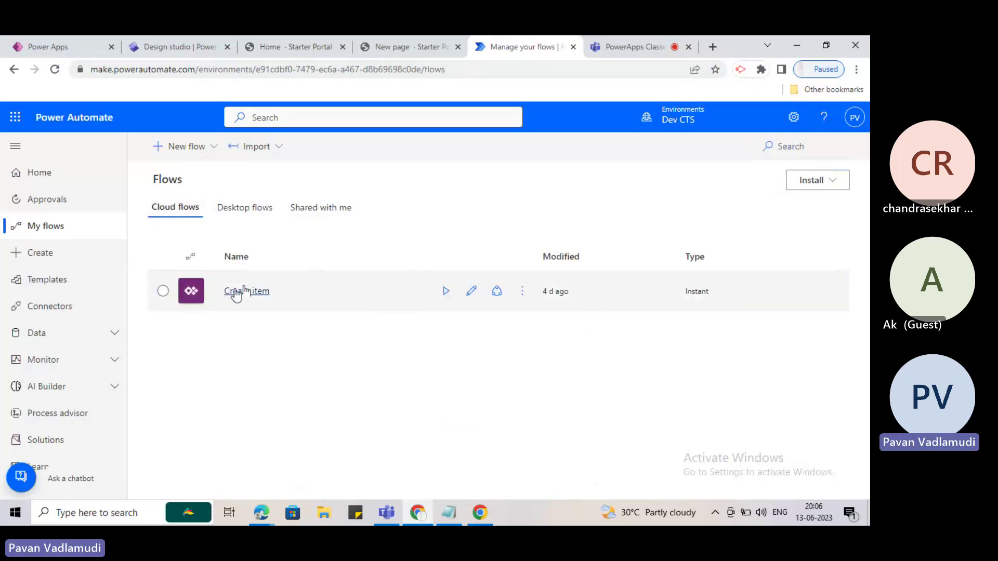
Try sharing Create item, close the trial prompt, and open the flow's details.
{"action": "left_click", "coordinate": [494, 293]}
{"action": "left_click", "coordinate": [612, 461]}
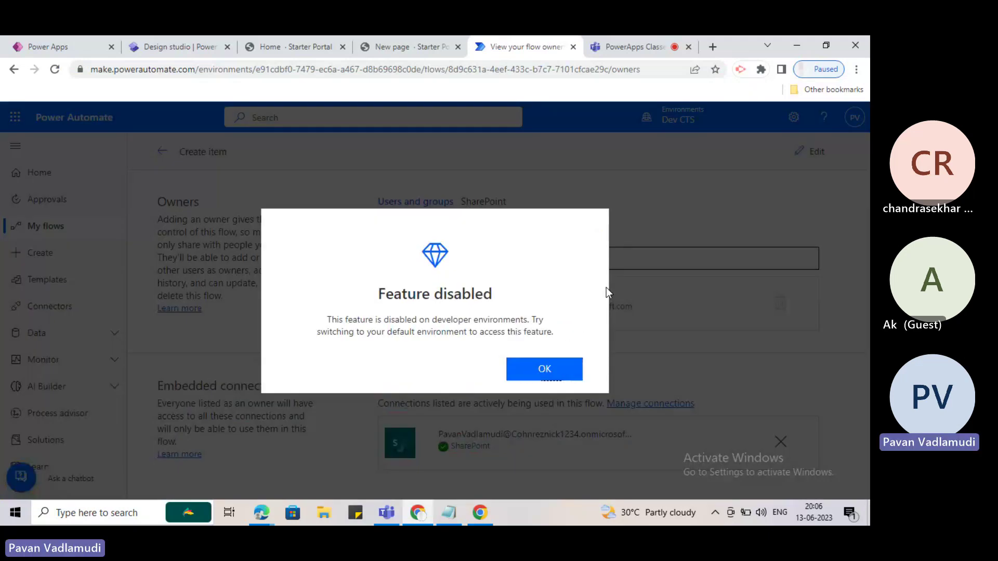
{"action": "left_click", "coordinate": [546, 369]}
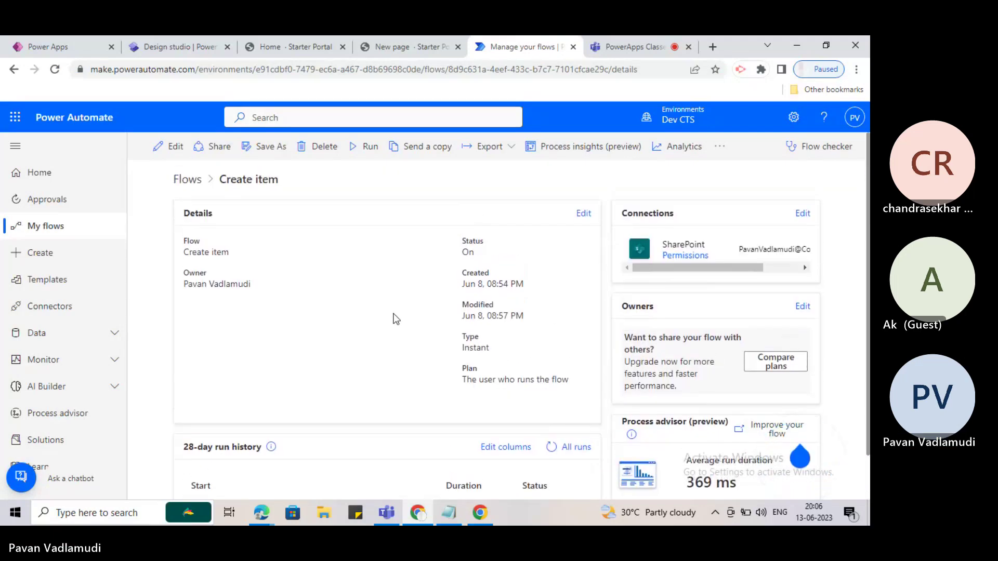
Retry sharing from the details page, dismiss trial prompts, then view Shared with me flows.
{"action": "left_click", "coordinate": [220, 147]}
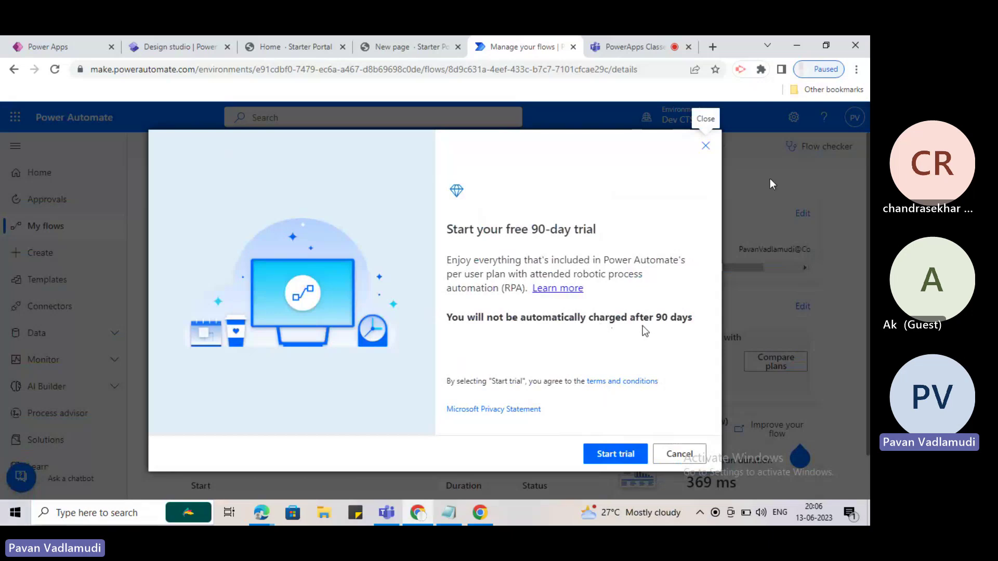
{"action": "left_click", "coordinate": [702, 455]}
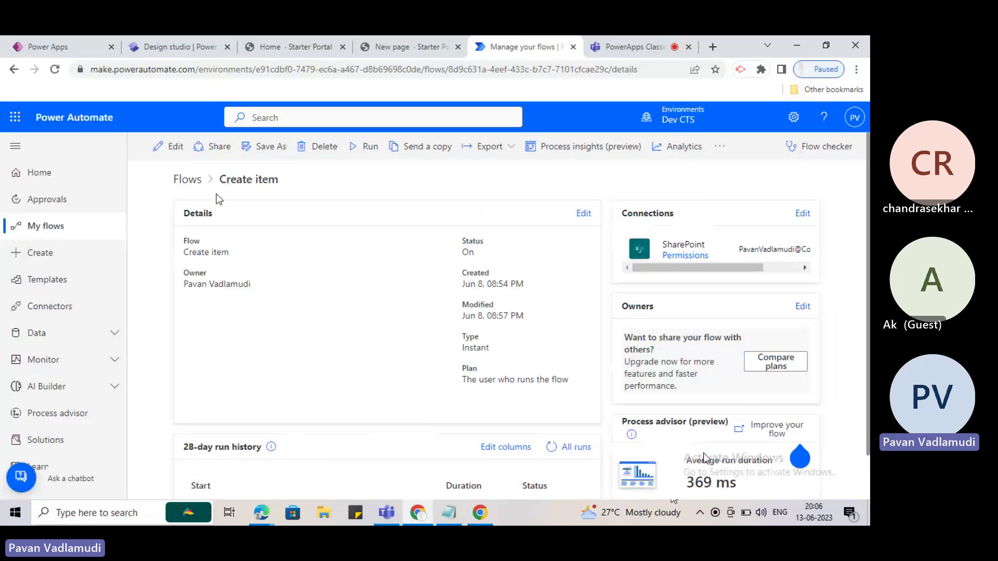
{"action": "left_click", "coordinate": [214, 148]}
{"action": "left_click", "coordinate": [210, 159]}
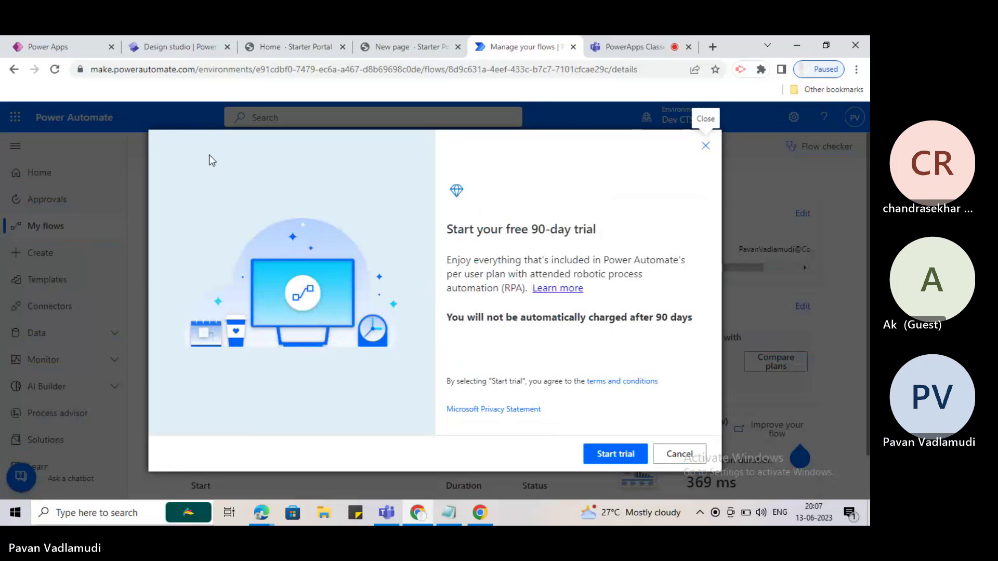
{"action": "left_click", "coordinate": [679, 455]}
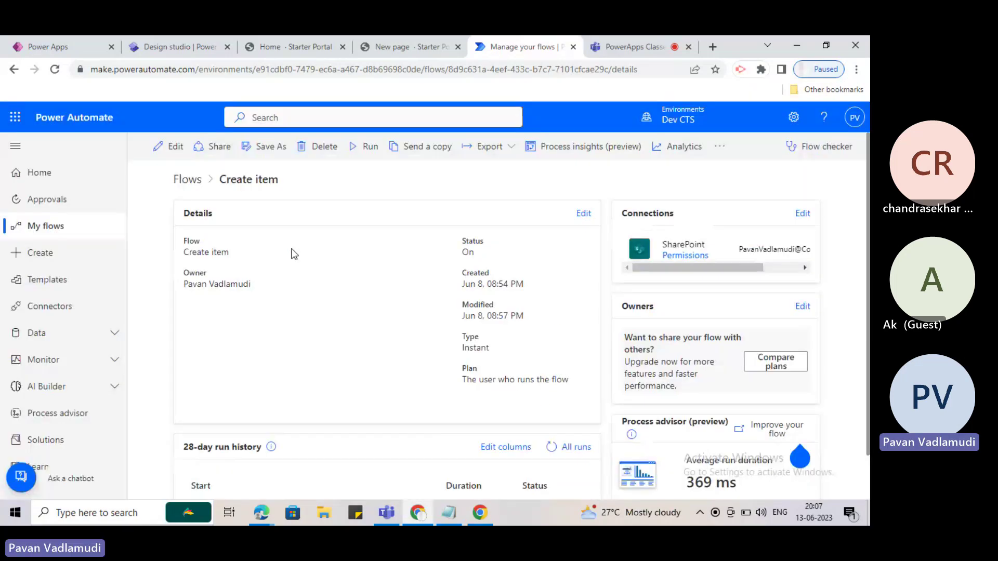
{"action": "left_click", "coordinate": [183, 179]}
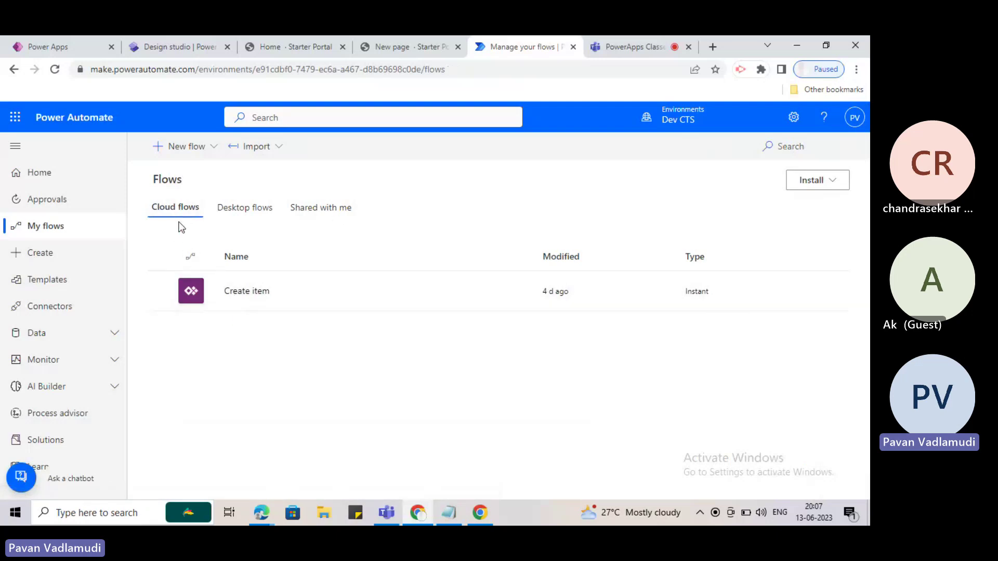
{"action": "left_click", "coordinate": [329, 215]}
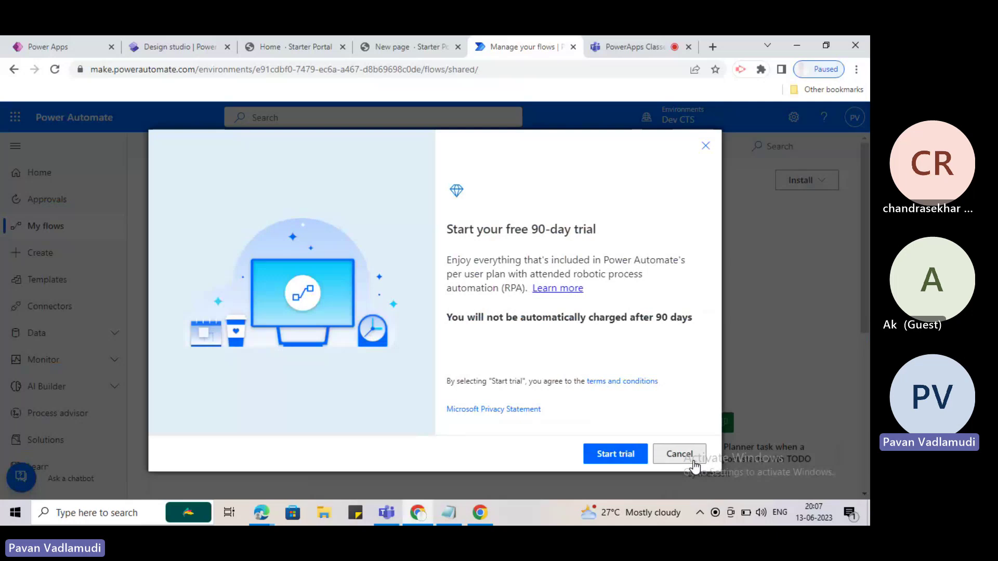
Dismiss the trial offer, return to Cloud flows, and list the New flow options.
{"action": "left_click", "coordinate": [688, 457]}
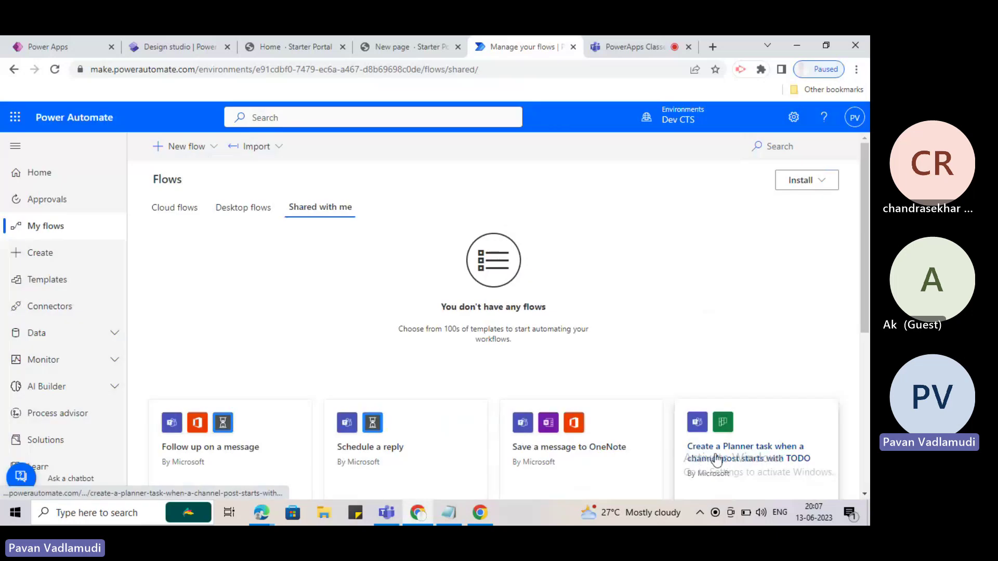
{"action": "left_click", "coordinate": [162, 209]}
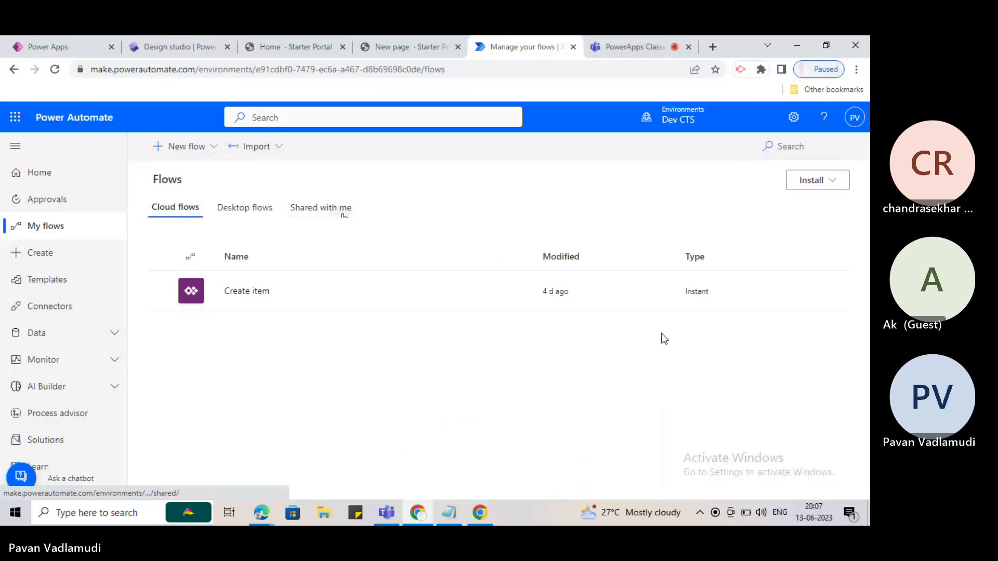
{"action": "left_click", "coordinate": [191, 151]}
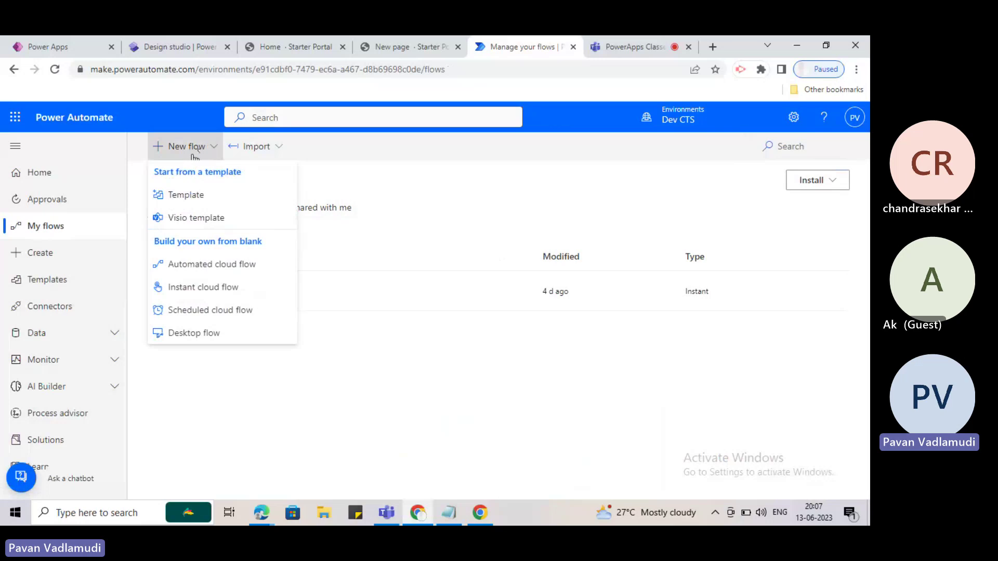
Choose New flow > Template and scroll through the popular templates gallery.
{"action": "left_click", "coordinate": [197, 154]}
{"action": "left_click", "coordinate": [201, 154]}
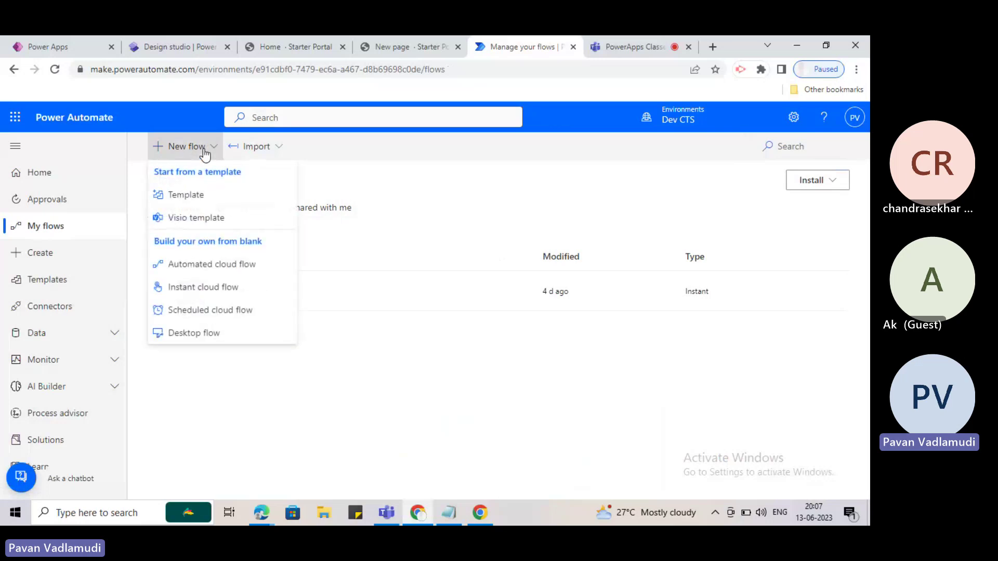
{"action": "left_click", "coordinate": [190, 202]}
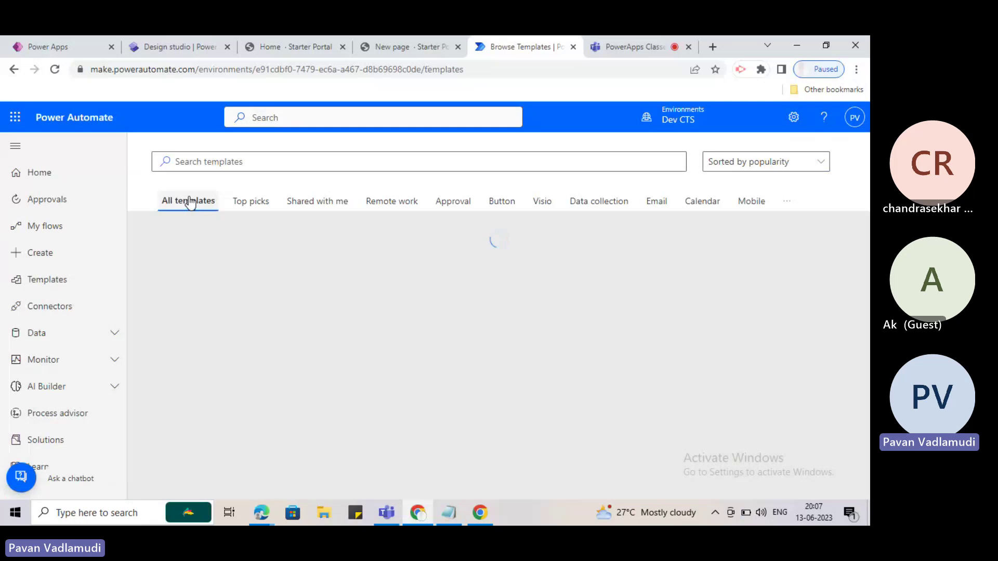
{"action": "scroll", "coordinate": [334, 354], "scroll_direction": "down", "scroll_amount": 4}
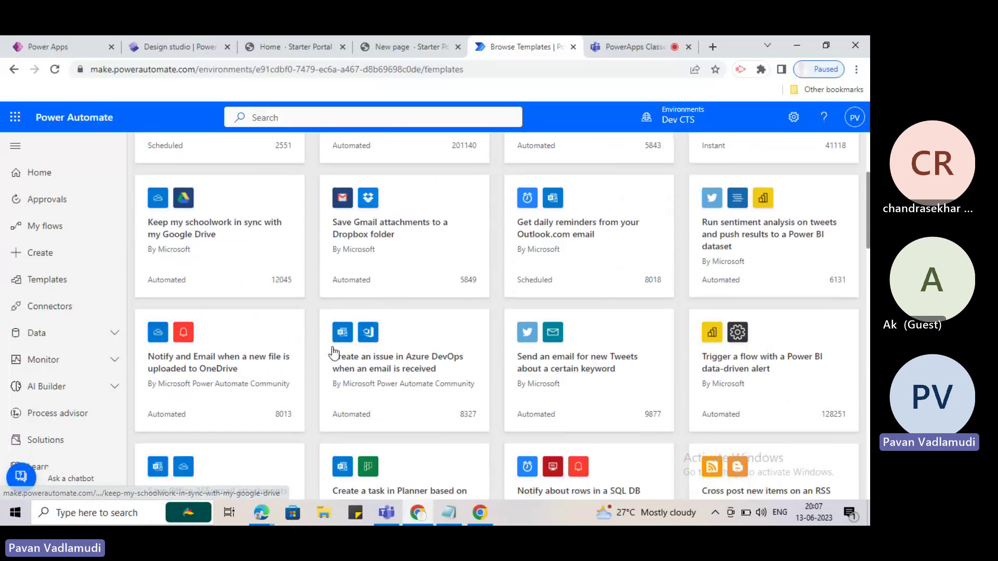
{"action": "scroll", "coordinate": [364, 364], "scroll_direction": "up", "scroll_amount": 4}
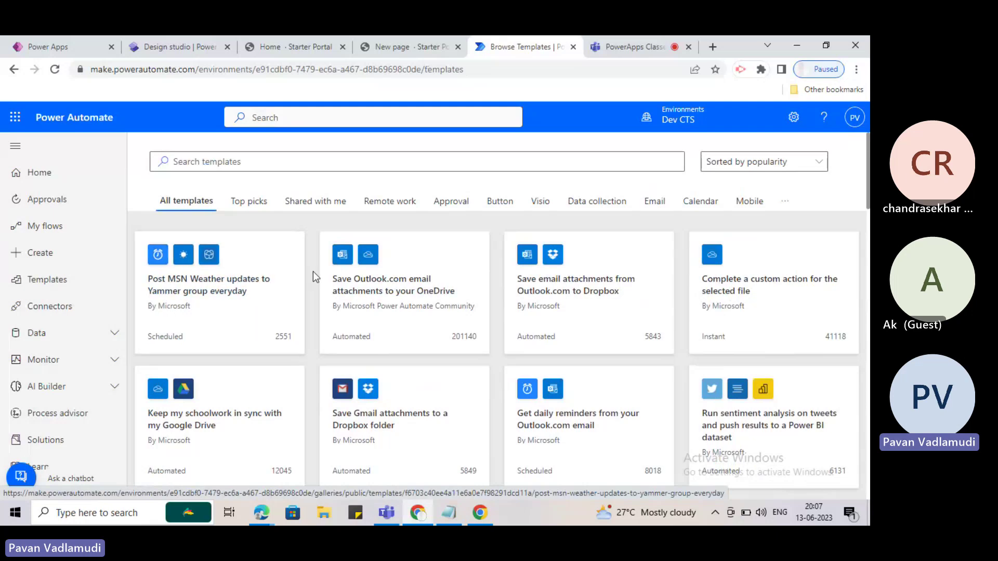
{"action": "scroll", "coordinate": [375, 310], "scroll_direction": "down", "scroll_amount": 1}
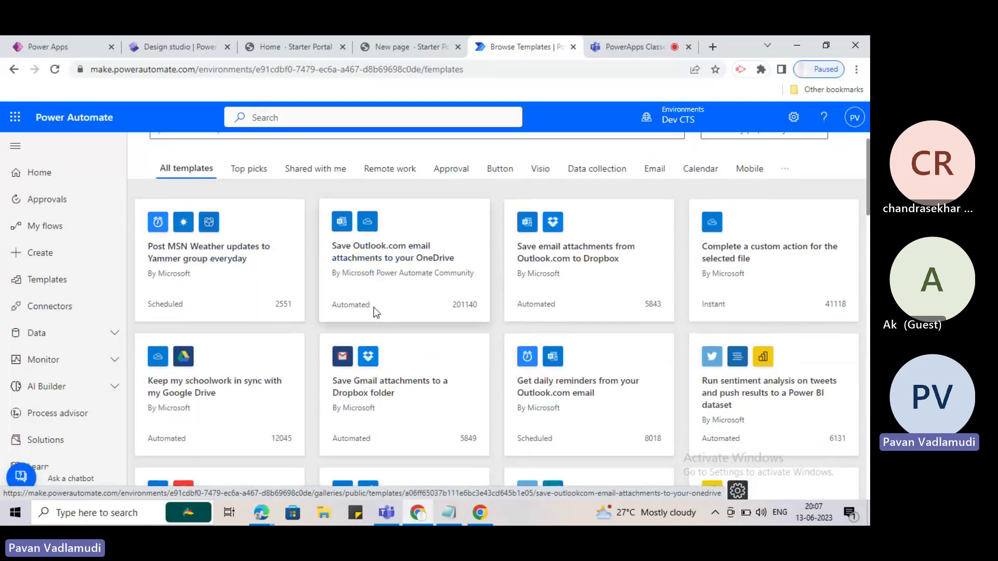
{"action": "scroll", "coordinate": [376, 312], "scroll_direction": "down", "scroll_amount": 7}
{"action": "scroll", "coordinate": [334, 410], "scroll_direction": "down", "scroll_amount": 2}
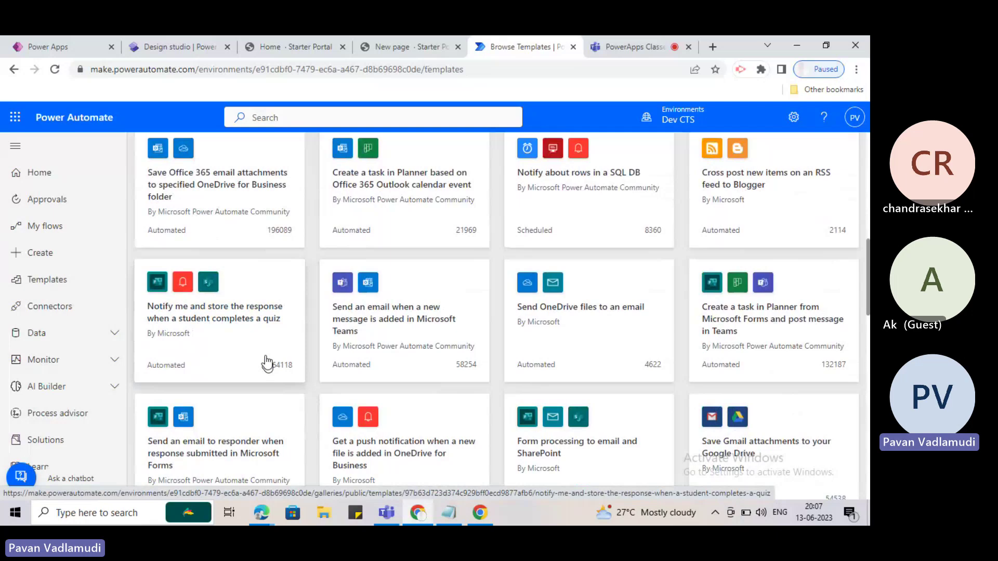
{"action": "scroll", "coordinate": [403, 344], "scroll_direction": "down", "scroll_amount": 7}
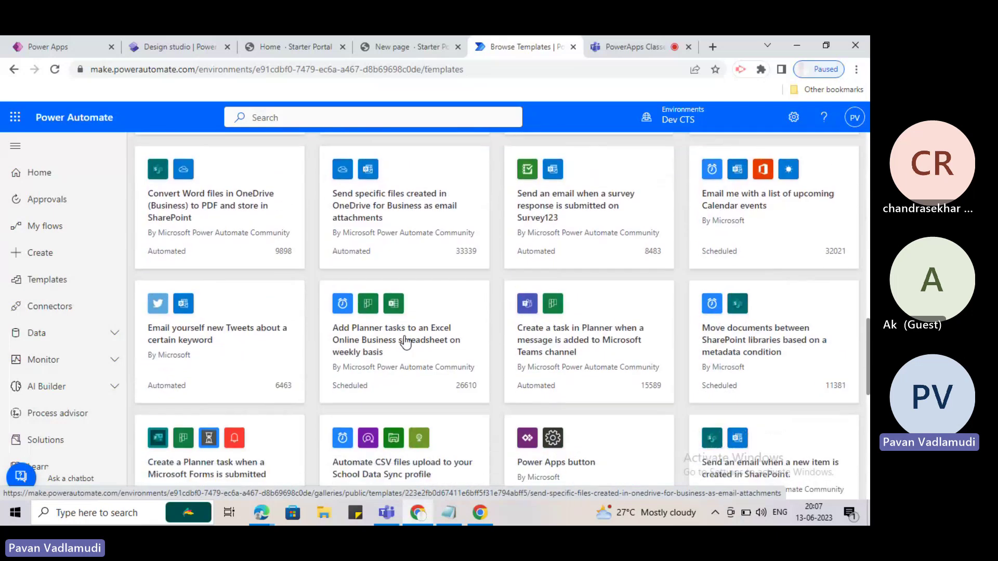
{"action": "scroll", "coordinate": [405, 343], "scroll_direction": "down", "scroll_amount": 2}
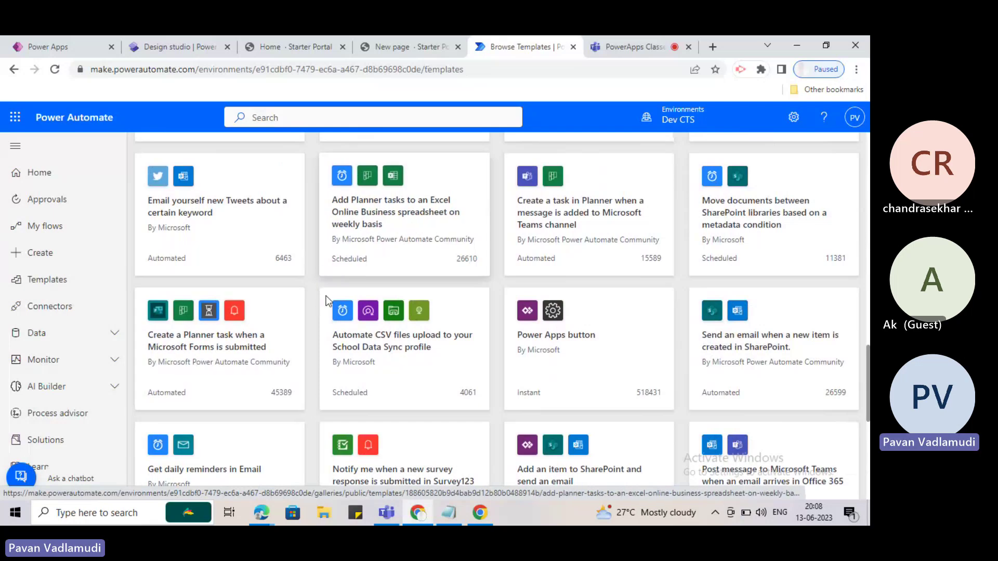
{"action": "scroll", "coordinate": [330, 378], "scroll_direction": "down", "scroll_amount": 5}
{"action": "scroll", "coordinate": [331, 378], "scroll_direction": "down", "scroll_amount": 1}
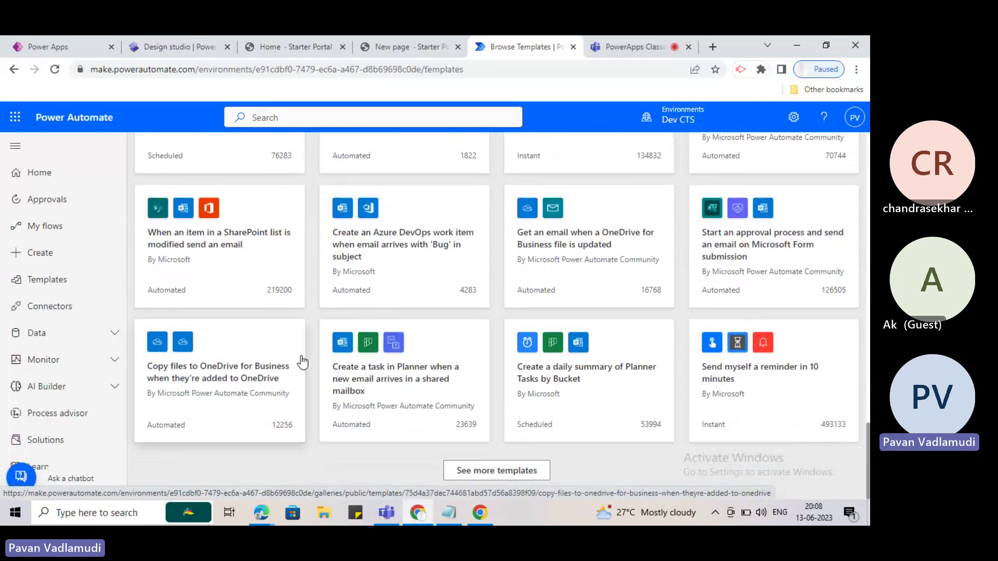
{"action": "scroll", "coordinate": [301, 360], "scroll_direction": "down", "scroll_amount": 10}
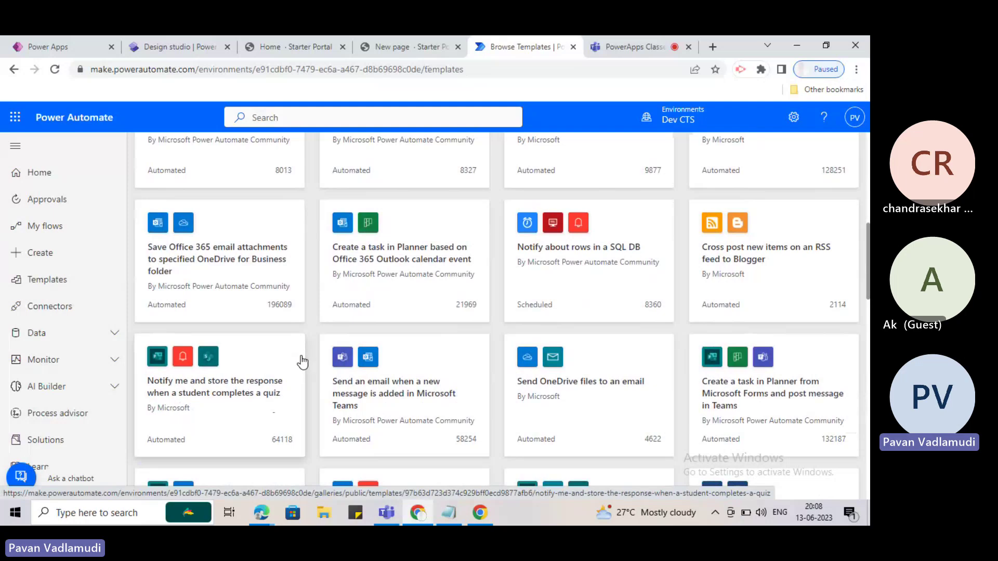
{"action": "scroll", "coordinate": [303, 362], "scroll_direction": "up", "scroll_amount": 8}
{"action": "scroll", "coordinate": [303, 362], "scroll_direction": "up", "scroll_amount": 1}
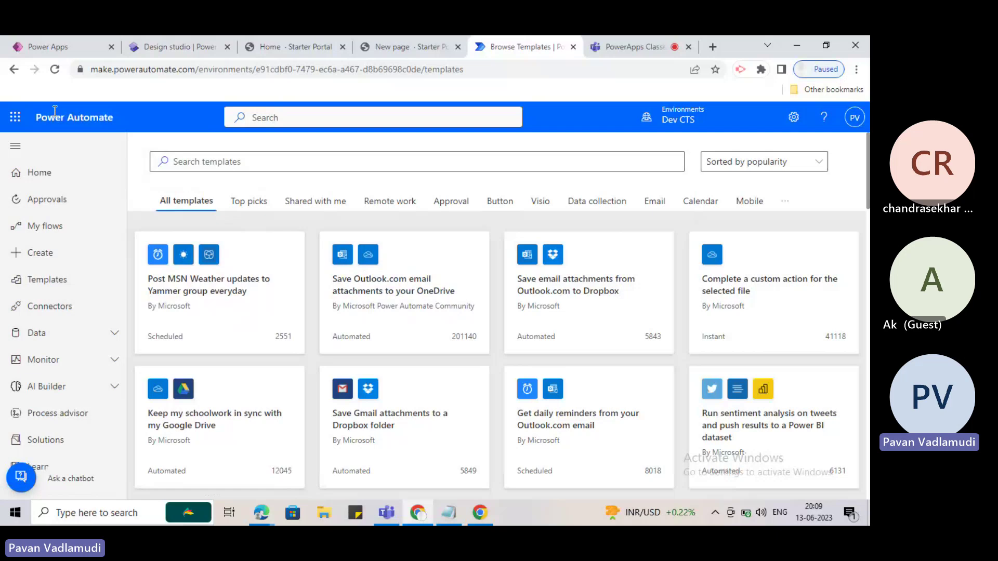
Open OneDrive from the Microsoft 365 app launcher, then return to the templates tab.
{"action": "left_click", "coordinate": [15, 117]}
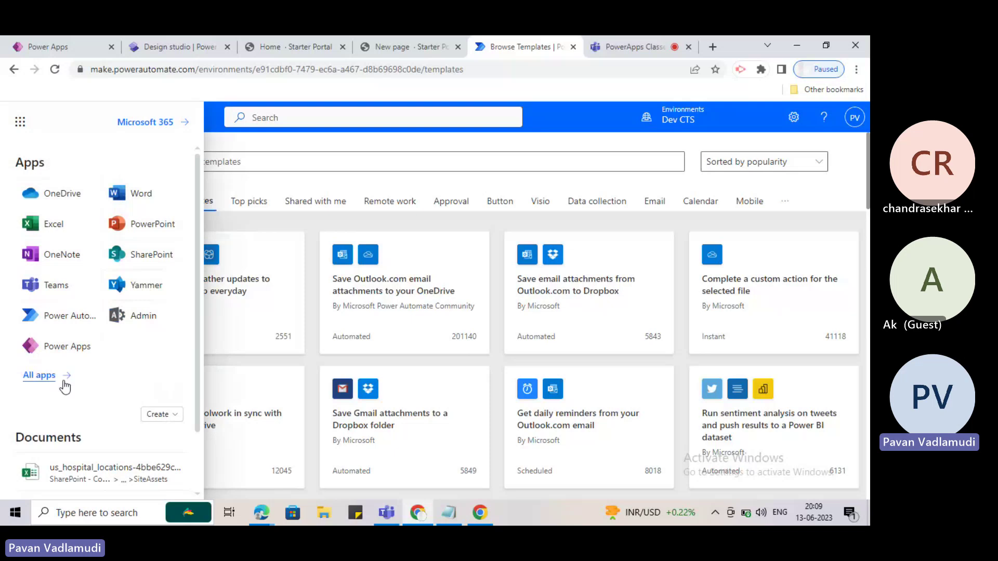
{"action": "left_click", "coordinate": [64, 195]}
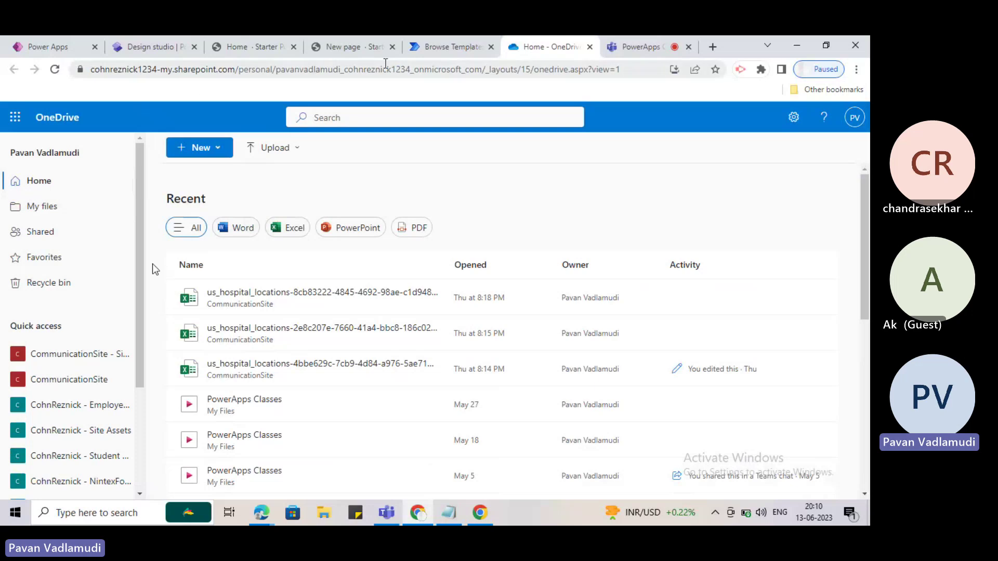
{"action": "left_click", "coordinate": [452, 46]}
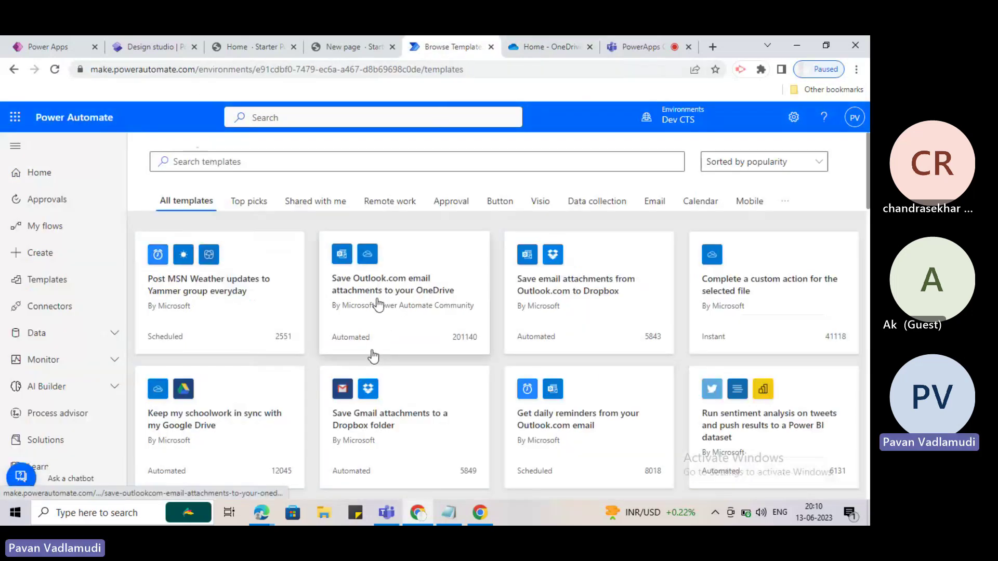
Open the Save Outlook.com email attachments to OneDrive template and start the Outlook.com sign-in.
{"action": "left_click", "coordinate": [383, 295]}
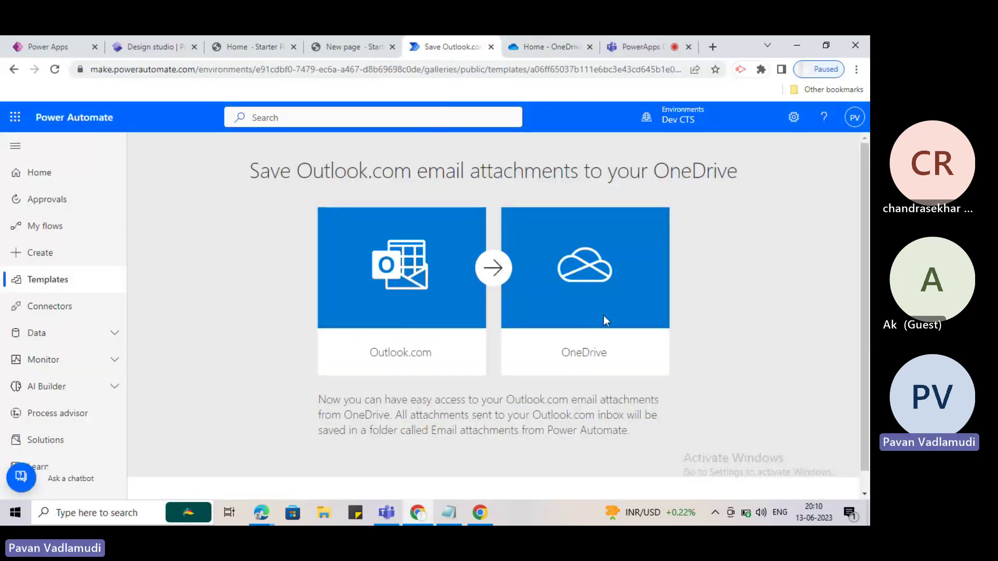
{"action": "scroll", "coordinate": [604, 317], "scroll_direction": "down", "scroll_amount": 2}
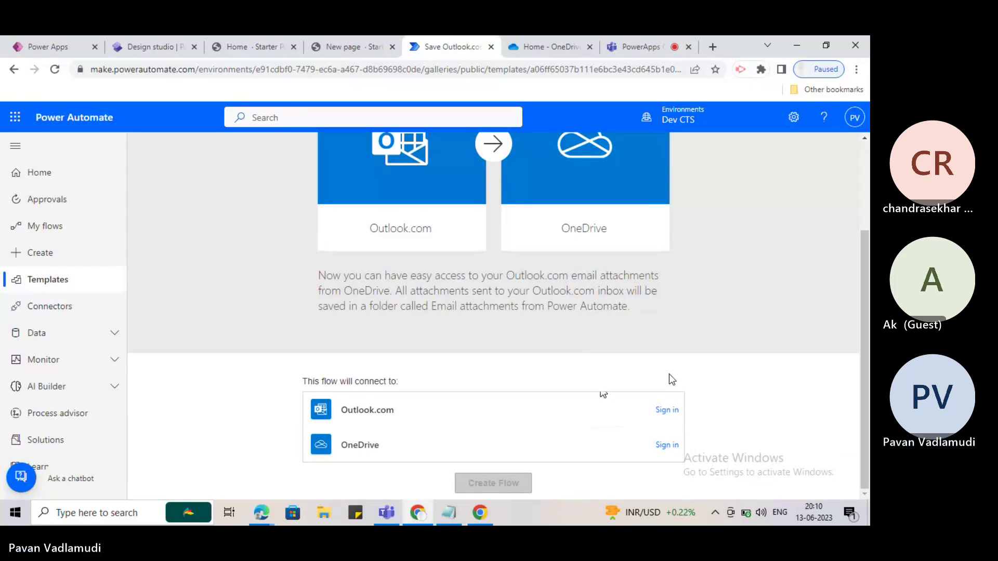
{"action": "left_click", "coordinate": [666, 412]}
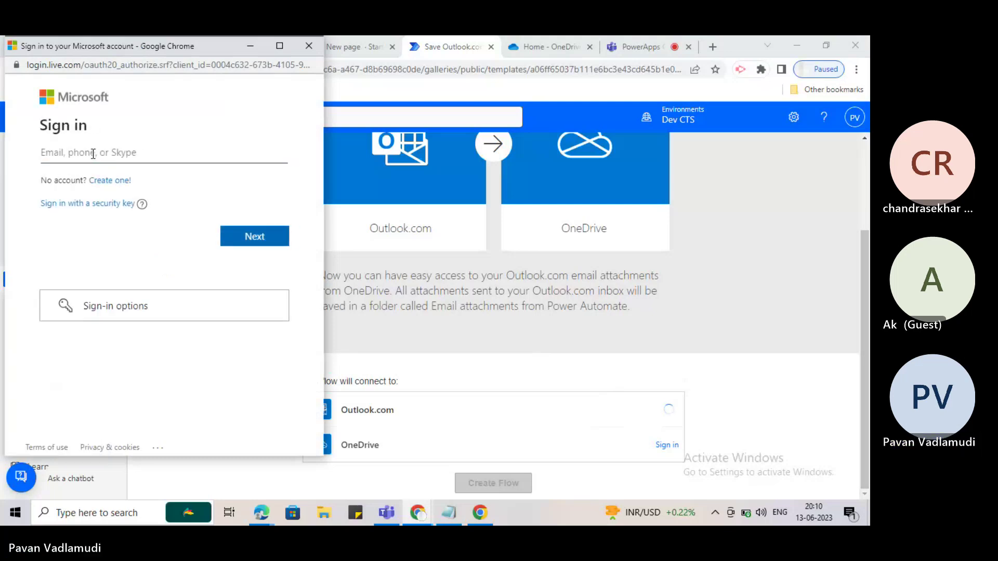
{"action": "left_click", "coordinate": [93, 154]}
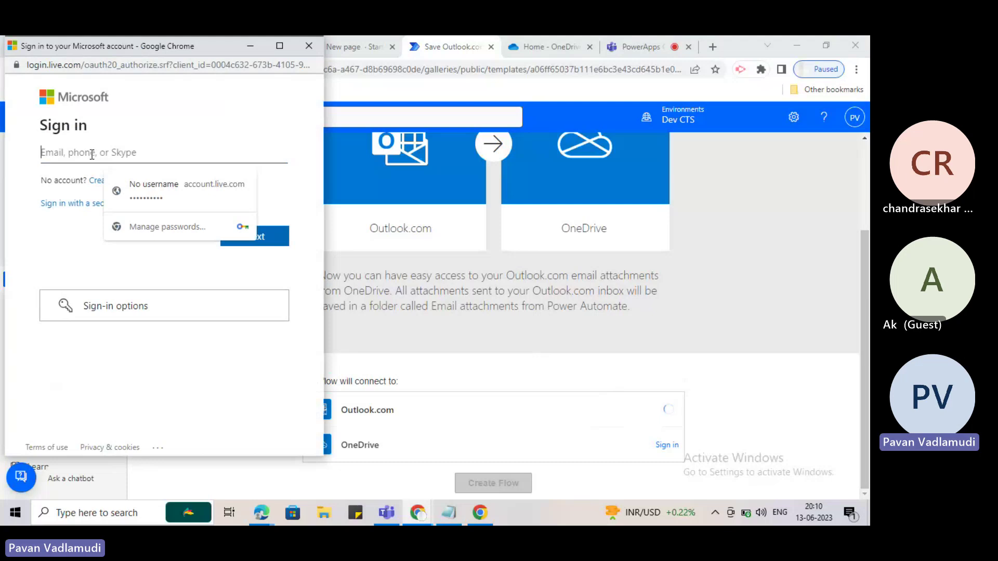
Show the signed-in account details and select its email address for copying.
{"action": "left_click", "coordinate": [844, 138]}
{"action": "left_click", "coordinate": [854, 117]}
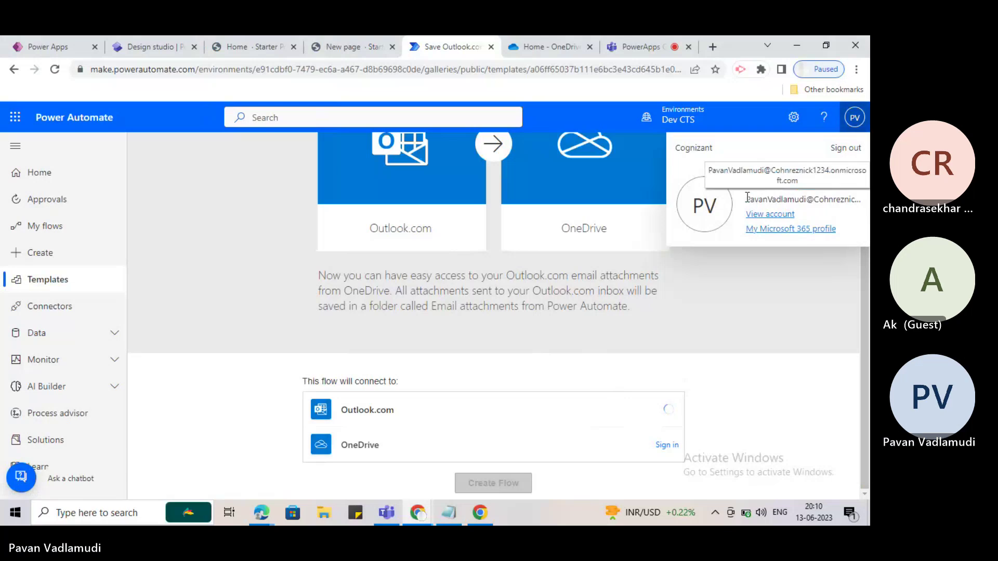
{"action": "left_click_drag", "start_coordinate": [747, 199], "coordinate": [861, 194]}
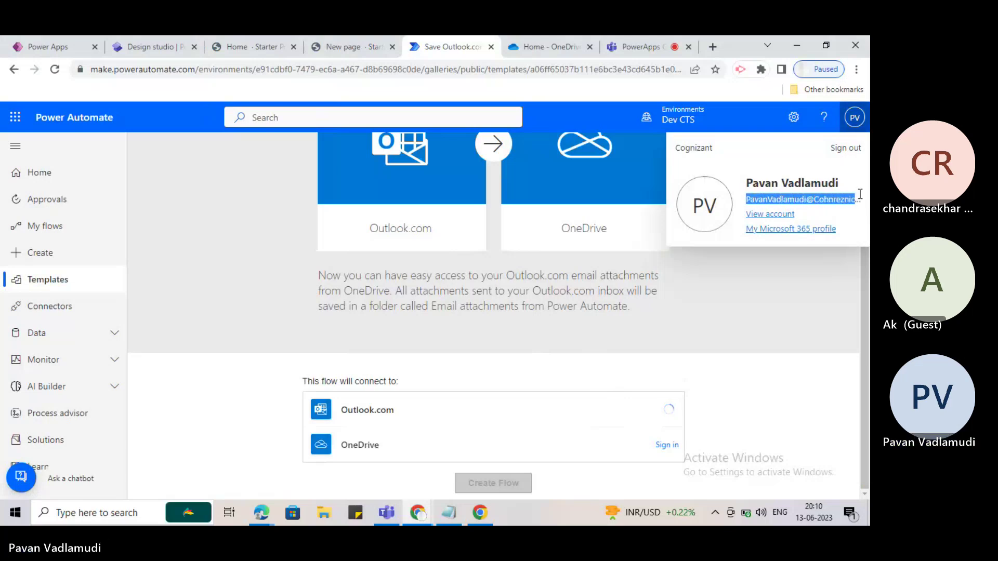
Retry OneDrive sign-in with the pasted, corrected work email, check Sign-in options, then close the window.
{"action": "left_click", "coordinate": [417, 514]}
{"action": "left_click", "coordinate": [457, 477]}
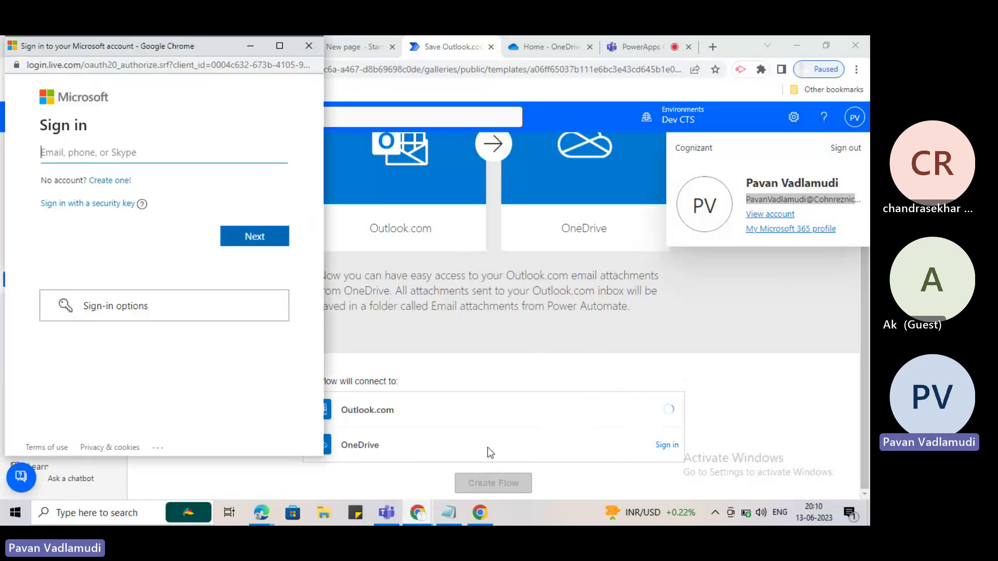
{"action": "key", "text": "ctrl+v"}
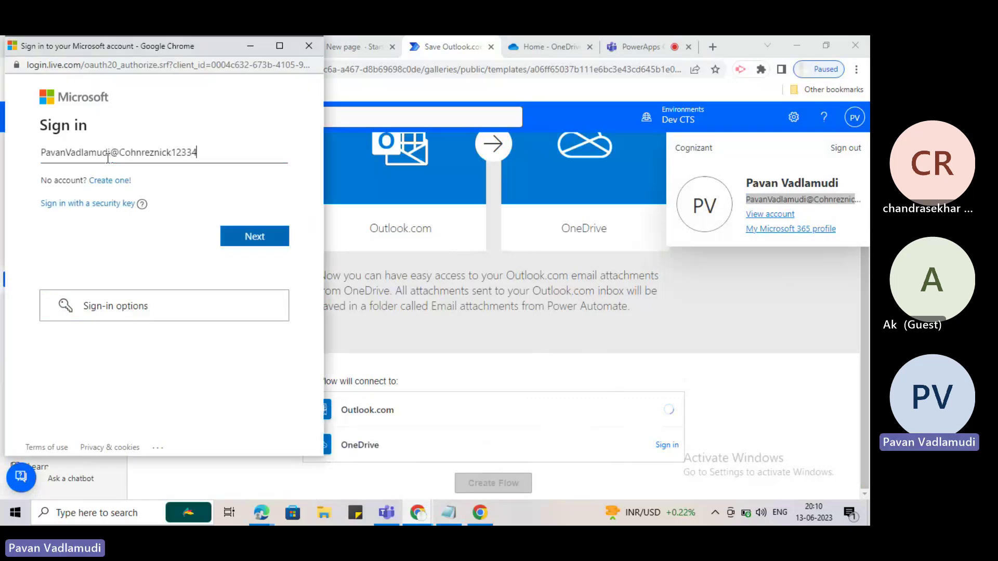
{"action": "key", "text": "BackSpace"}
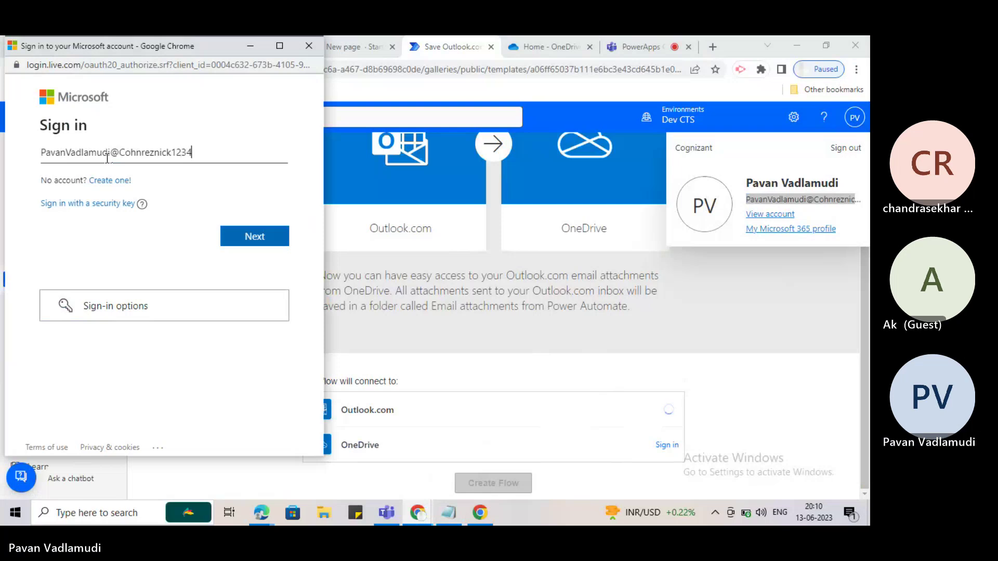
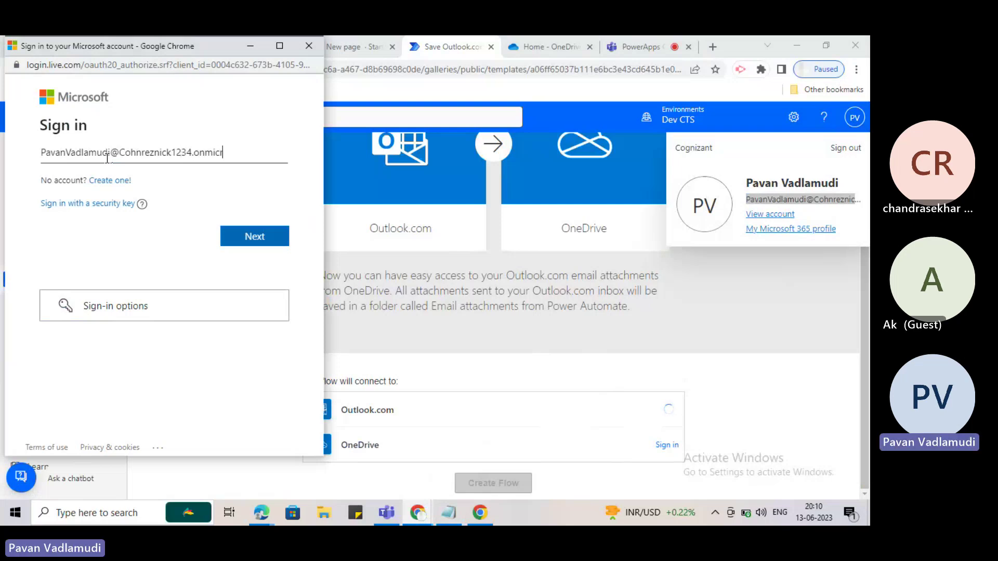
{"action": "key", "text": "Return"}
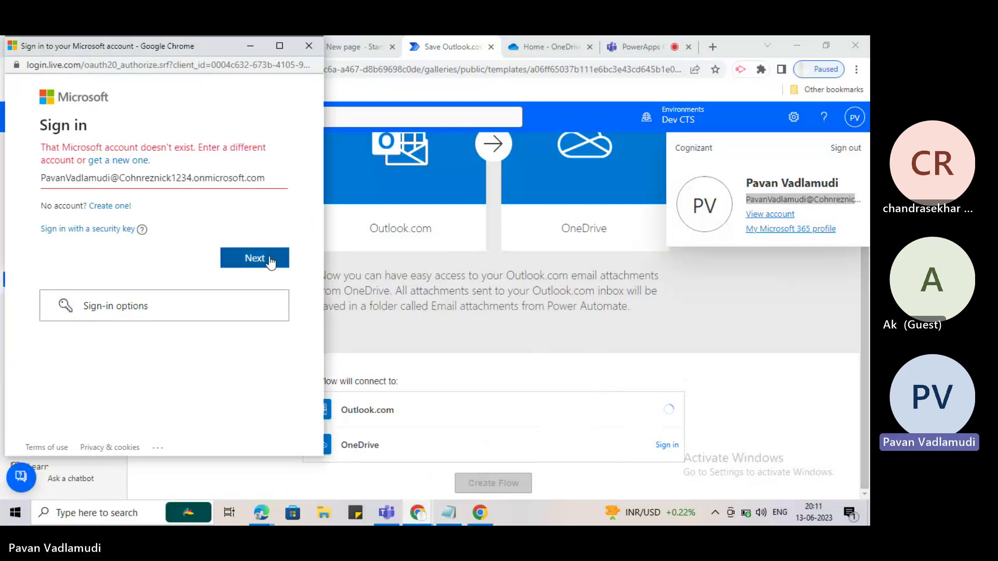
{"action": "left_click", "coordinate": [140, 307]}
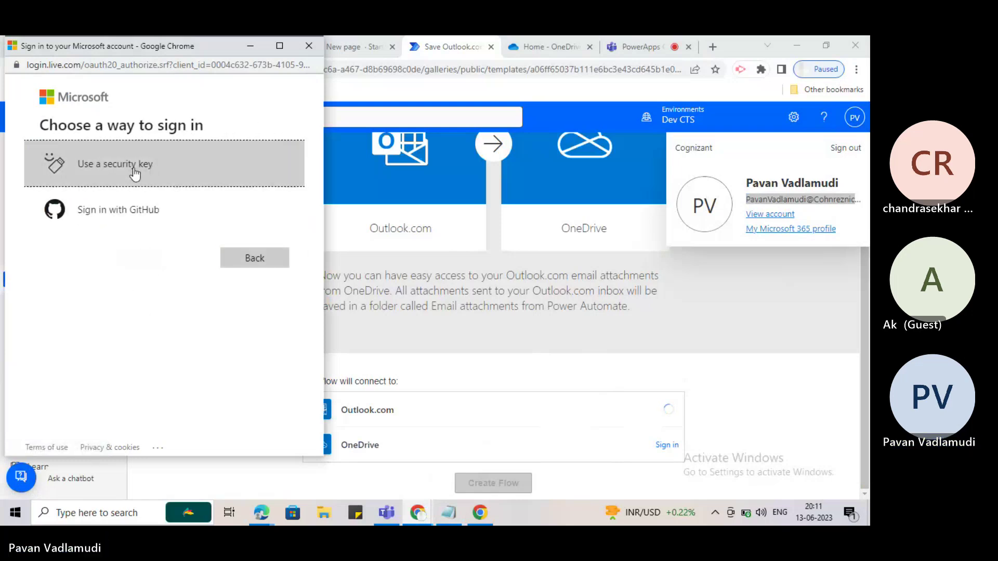
{"action": "left_click", "coordinate": [309, 46]}
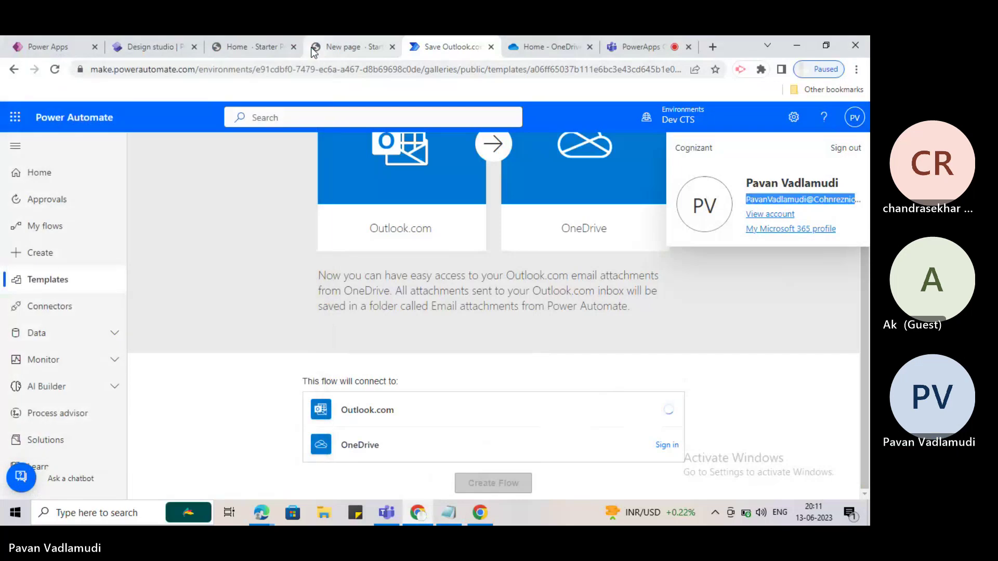
Close the account panel, retry OneDrive sign-in with the work email, and close the rejected sign-in window.
{"action": "left_click", "coordinate": [854, 117]}
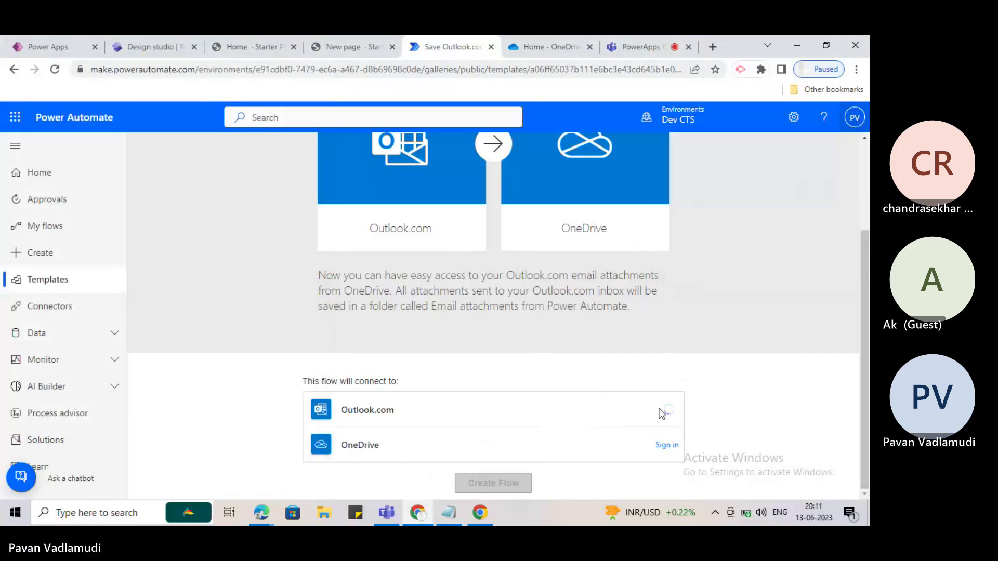
{"action": "left_click", "coordinate": [663, 446]}
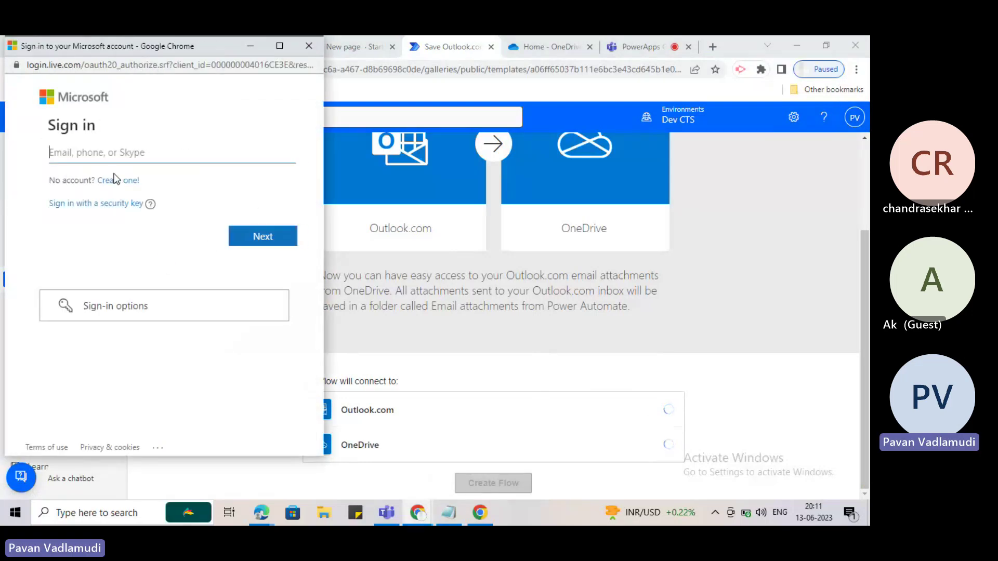
{"action": "left_click", "coordinate": [111, 160]}
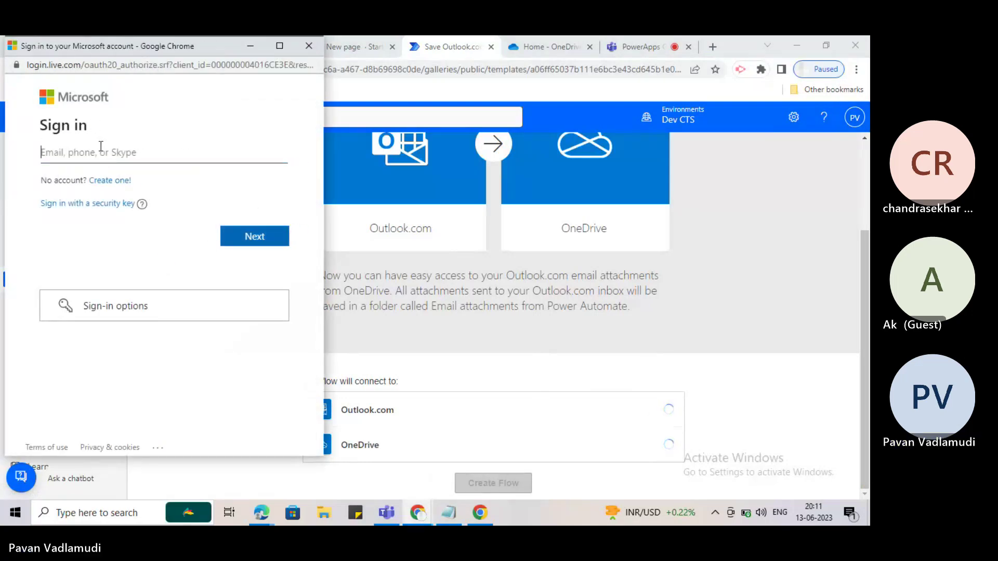
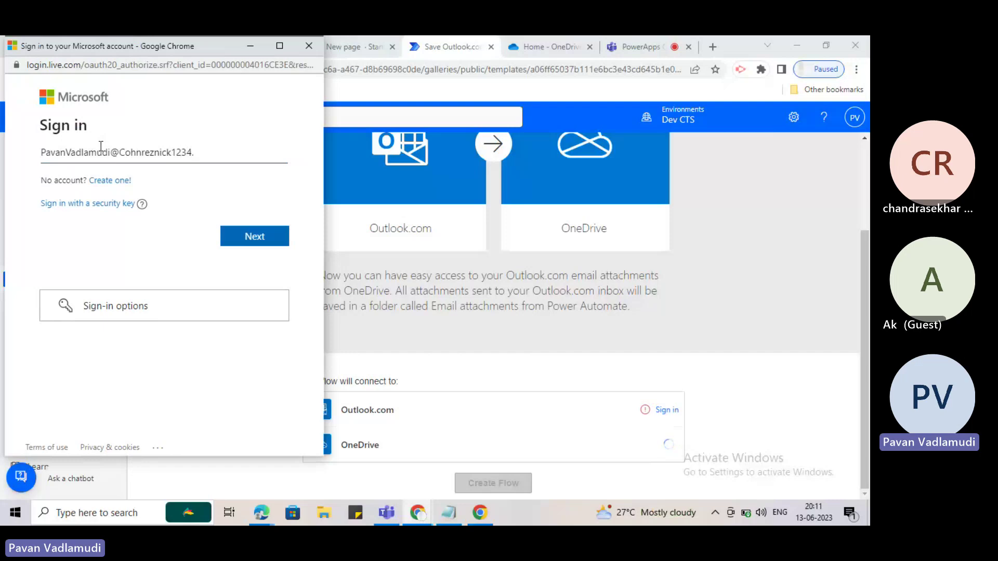
{"action": "key", "text": "Return"}
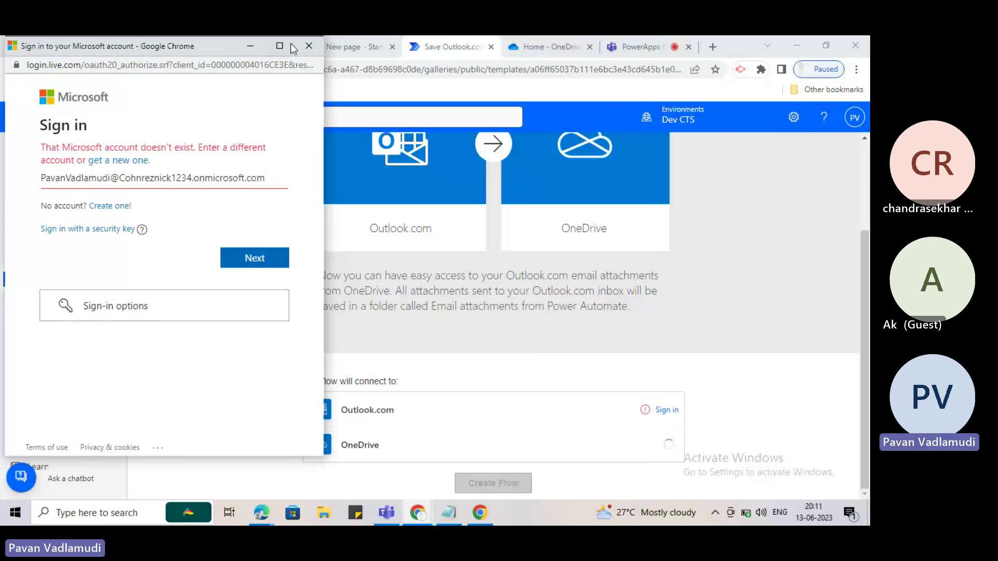
{"action": "left_click", "coordinate": [309, 46]}
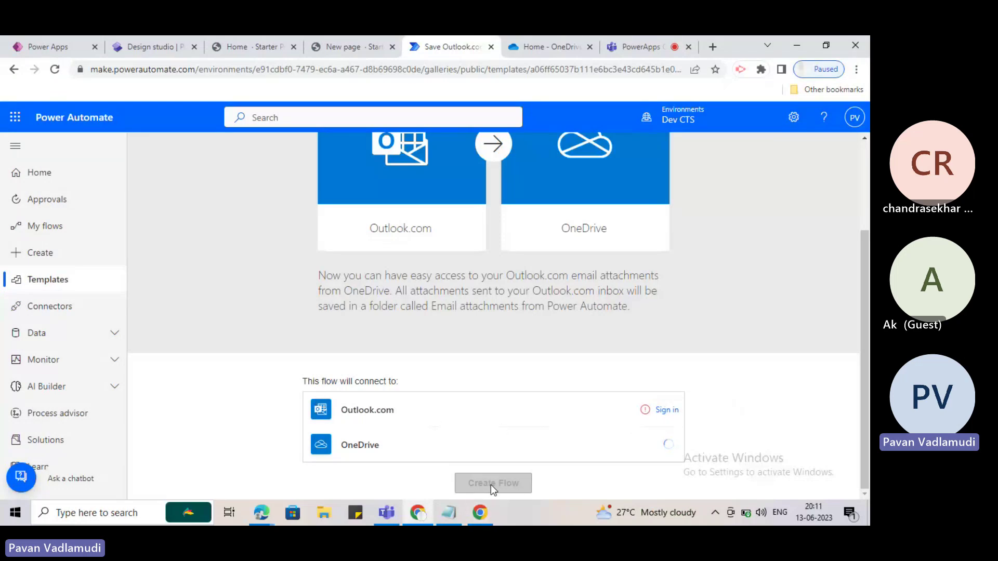
{"action": "scroll", "coordinate": [469, 309], "scroll_direction": "up", "scroll_amount": 3}
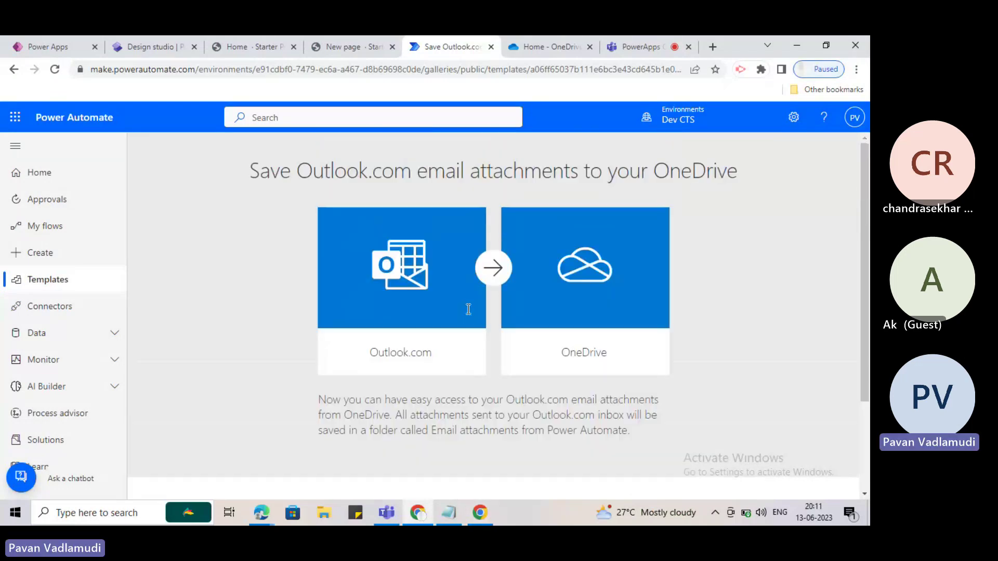
{"action": "scroll", "coordinate": [469, 310], "scroll_direction": "down", "scroll_amount": 3}
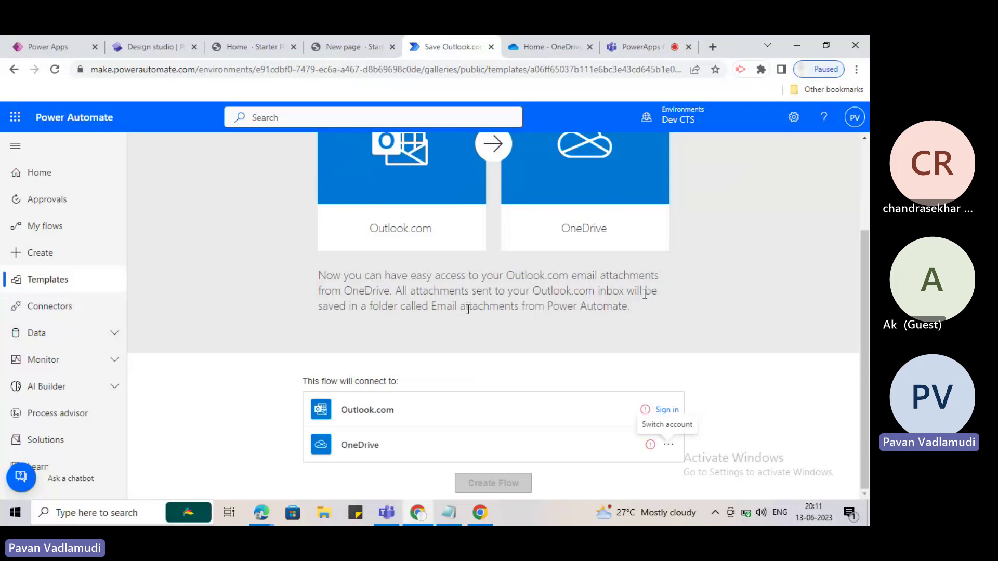
{"action": "scroll", "coordinate": [368, 156], "scroll_direction": "up", "scroll_amount": 3}
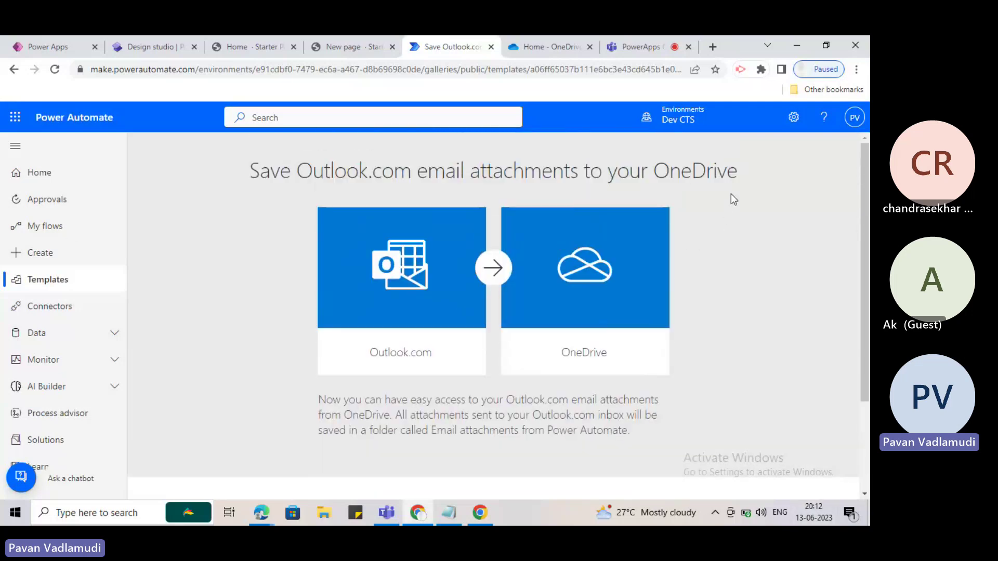
{"action": "left_click", "coordinate": [81, 291]}
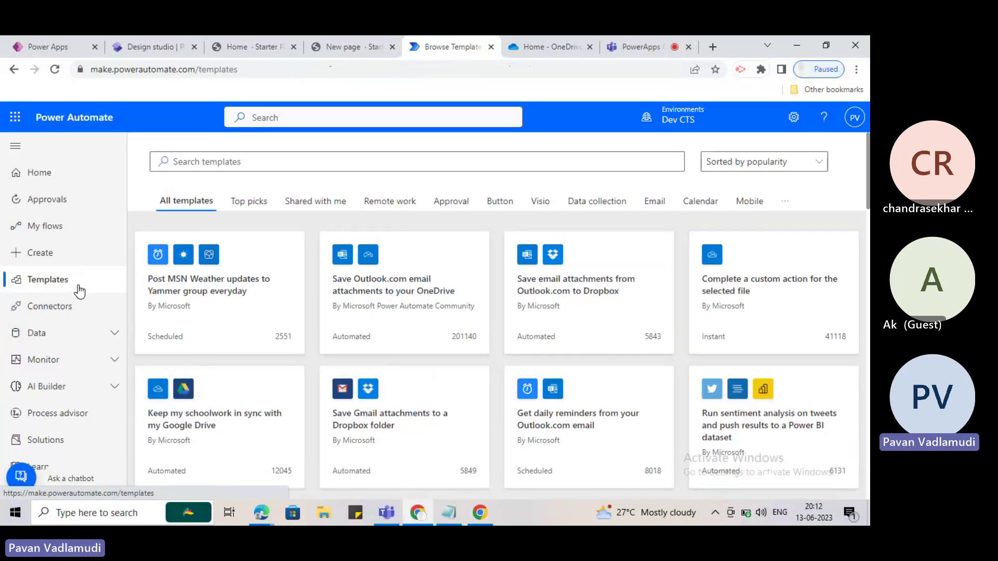
{"action": "scroll", "coordinate": [465, 341], "scroll_direction": "down", "scroll_amount": 7}
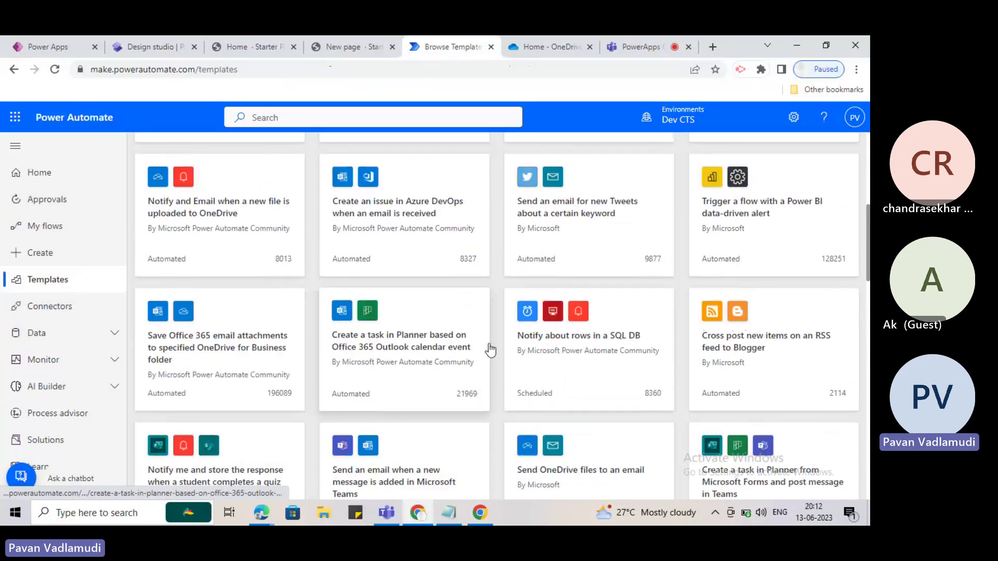
{"action": "scroll", "coordinate": [475, 341], "scroll_direction": "up", "scroll_amount": 3}
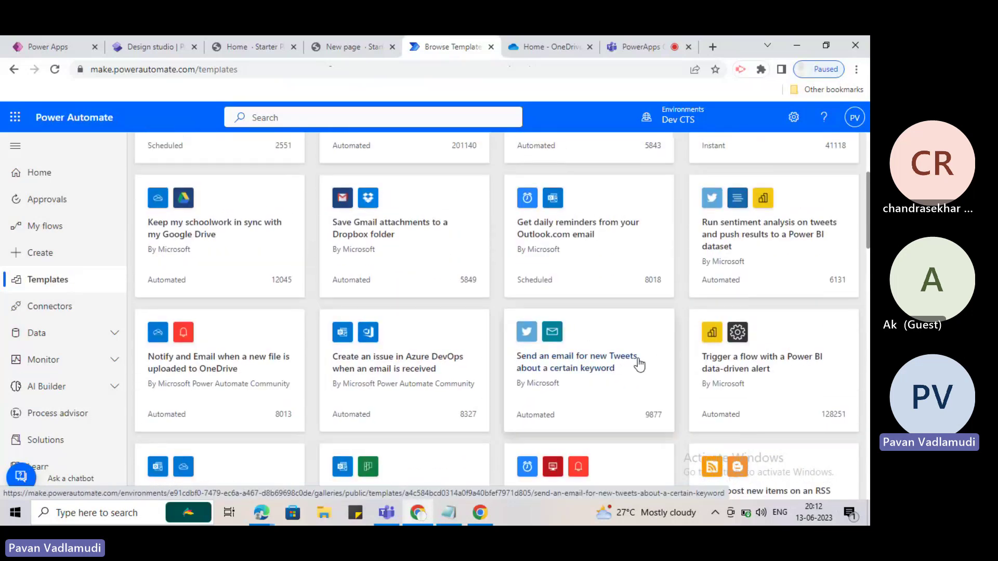
{"action": "scroll", "coordinate": [575, 350], "scroll_direction": "up", "scroll_amount": 4}
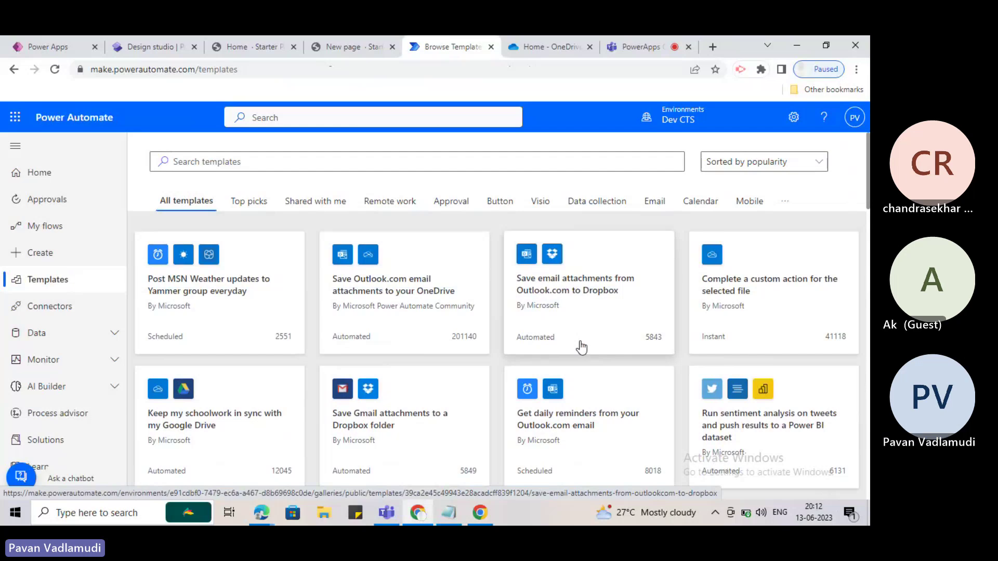
{"action": "scroll", "coordinate": [741, 372], "scroll_direction": "down", "scroll_amount": 1}
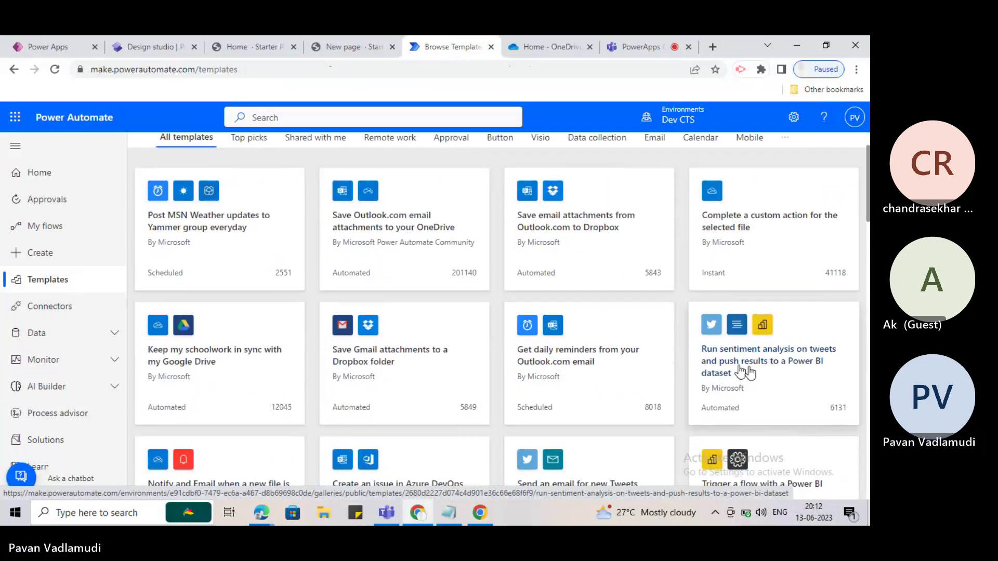
{"action": "scroll", "coordinate": [744, 377], "scroll_direction": "down", "scroll_amount": 5}
{"action": "scroll", "coordinate": [754, 372], "scroll_direction": "down", "scroll_amount": 10}
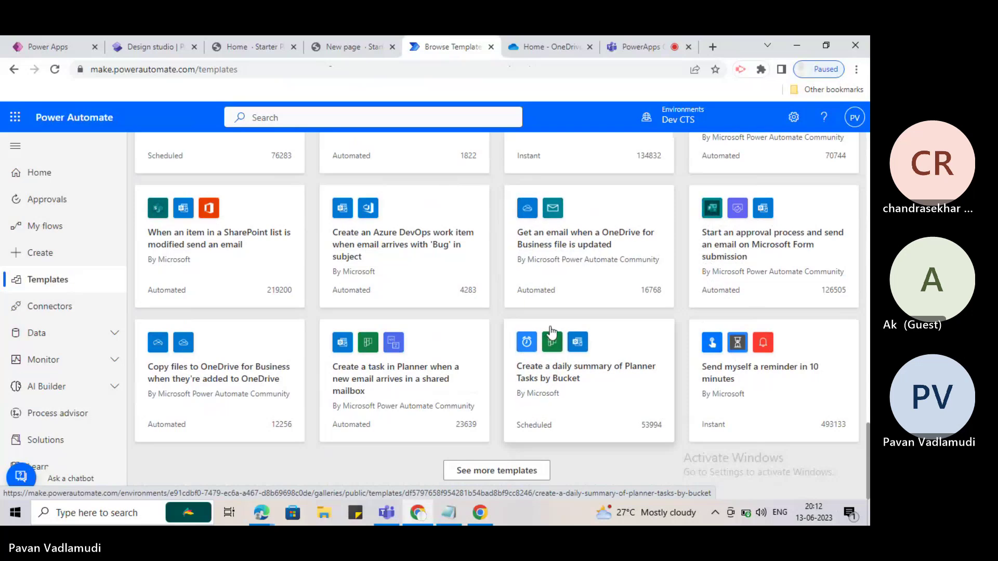
{"action": "left_click", "coordinate": [504, 478]}
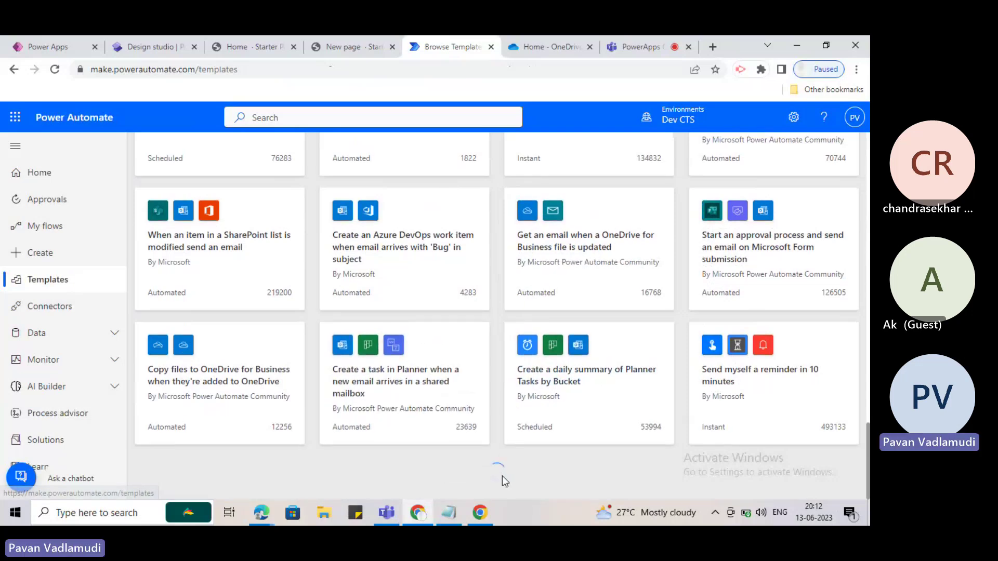
{"action": "scroll", "coordinate": [420, 352], "scroll_direction": "down", "scroll_amount": 2}
{"action": "scroll", "coordinate": [420, 352], "scroll_direction": "down", "scroll_amount": 3}
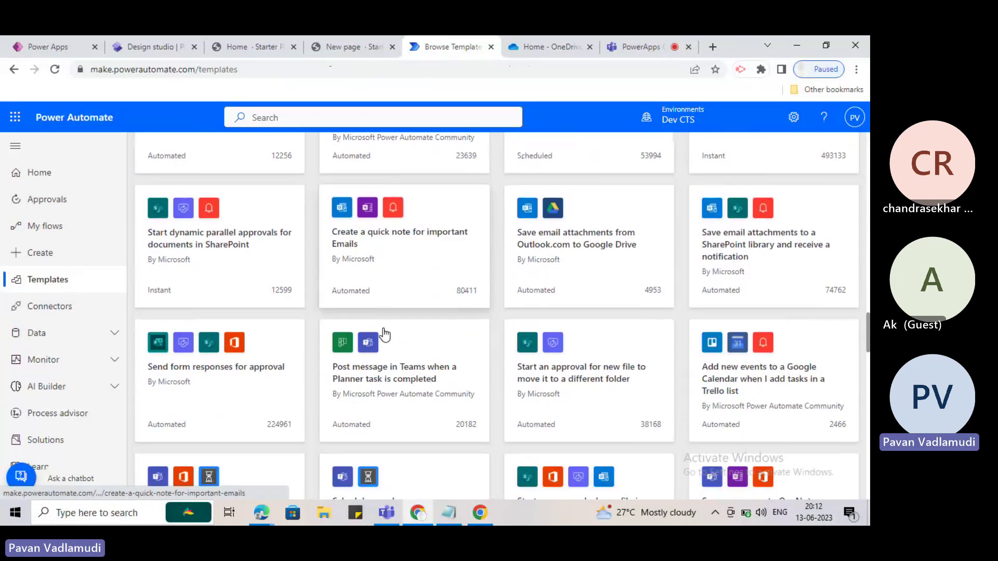
{"action": "scroll", "coordinate": [385, 335], "scroll_direction": "down", "scroll_amount": 3}
{"action": "scroll", "coordinate": [584, 325], "scroll_direction": "down", "scroll_amount": 4}
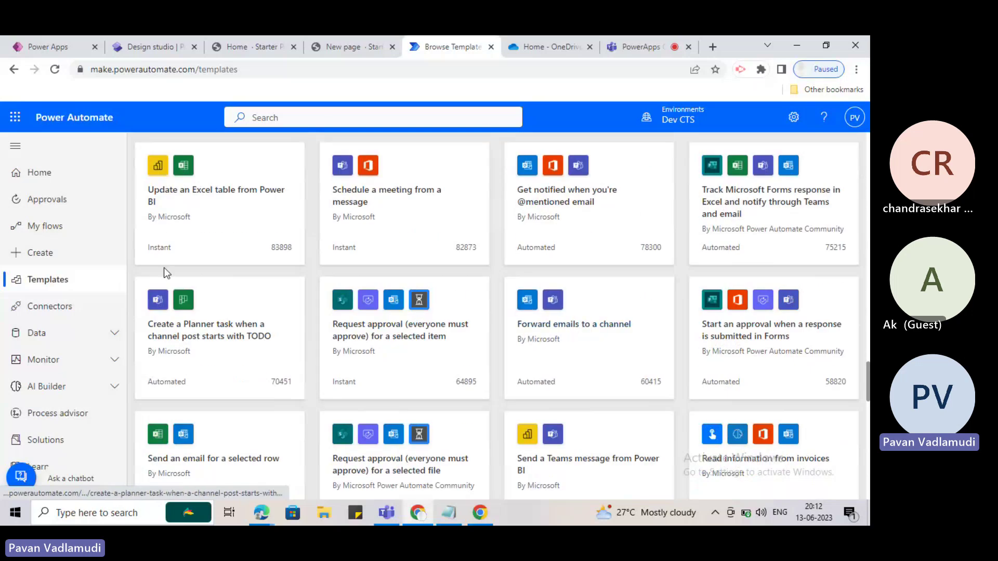
{"action": "scroll", "coordinate": [163, 272], "scroll_direction": "up", "scroll_amount": 1}
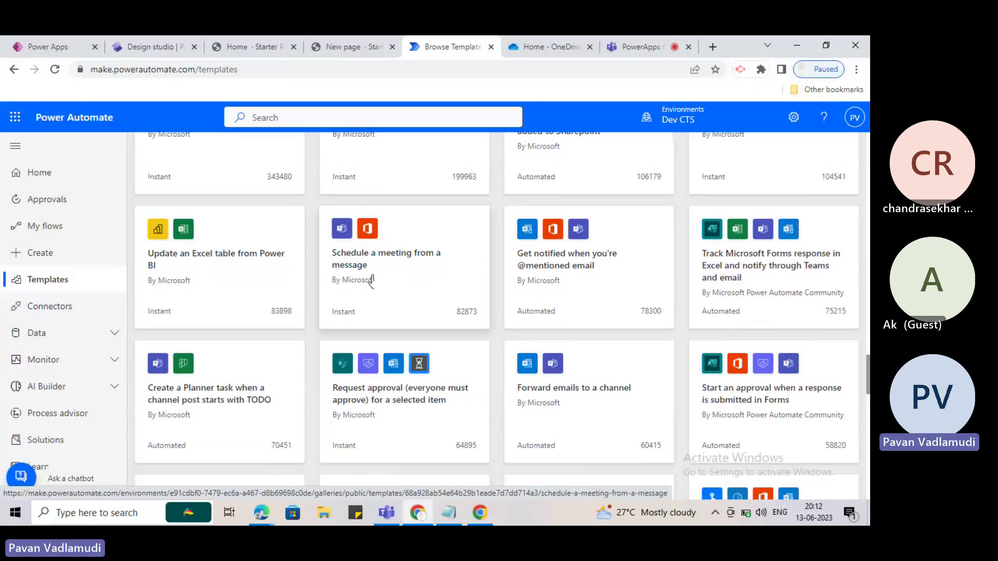
{"action": "scroll", "coordinate": [371, 284], "scroll_direction": "up", "scroll_amount": 2}
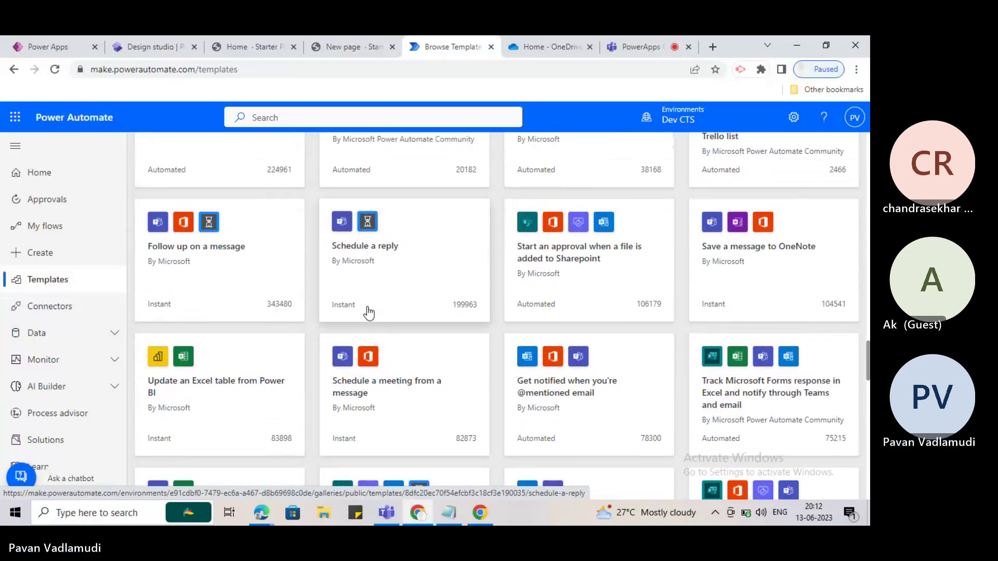
{"action": "scroll", "coordinate": [358, 313], "scroll_direction": "up", "scroll_amount": 2}
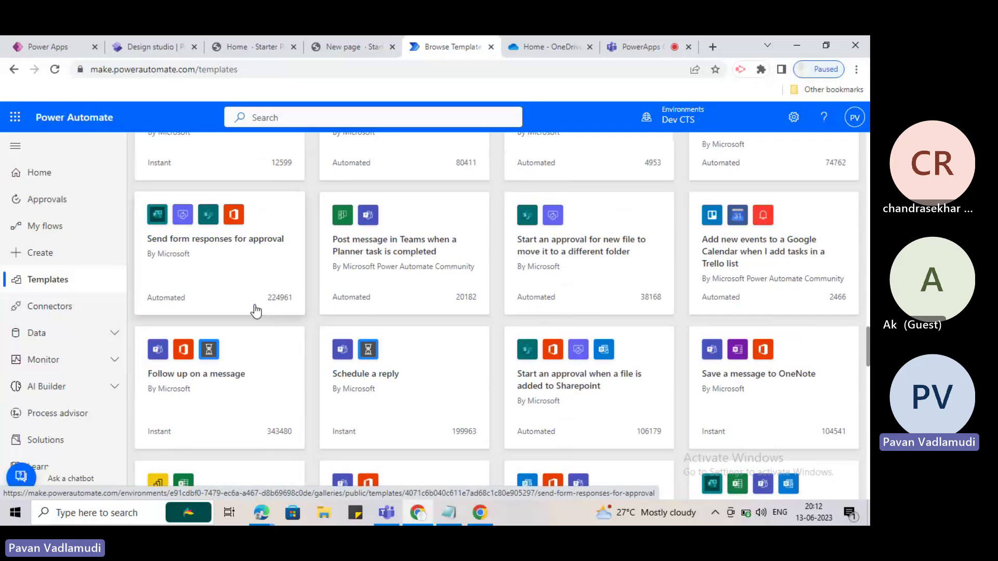
{"action": "scroll", "coordinate": [457, 307], "scroll_direction": "up", "scroll_amount": 5}
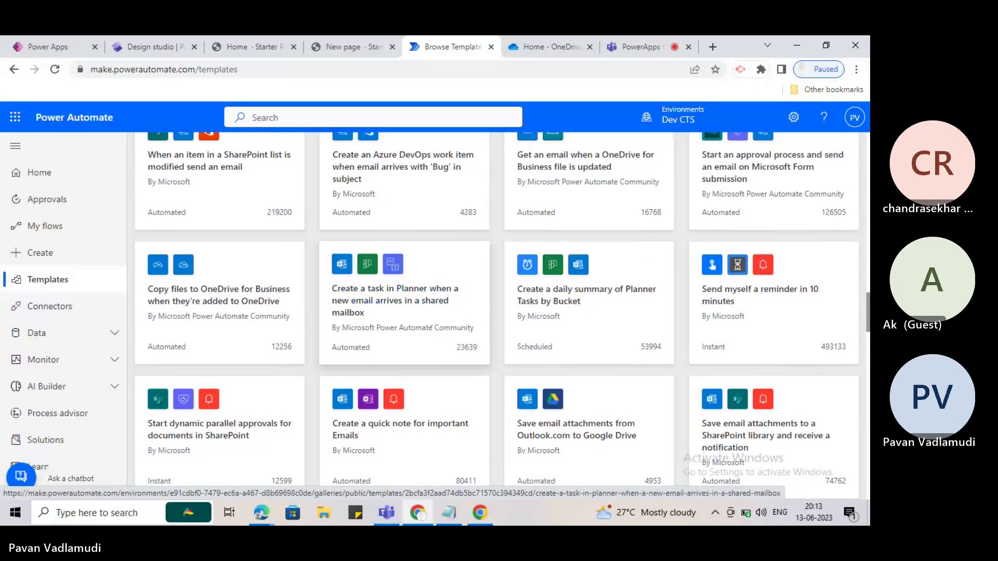
{"action": "scroll", "coordinate": [603, 407], "scroll_direction": "down", "scroll_amount": 1}
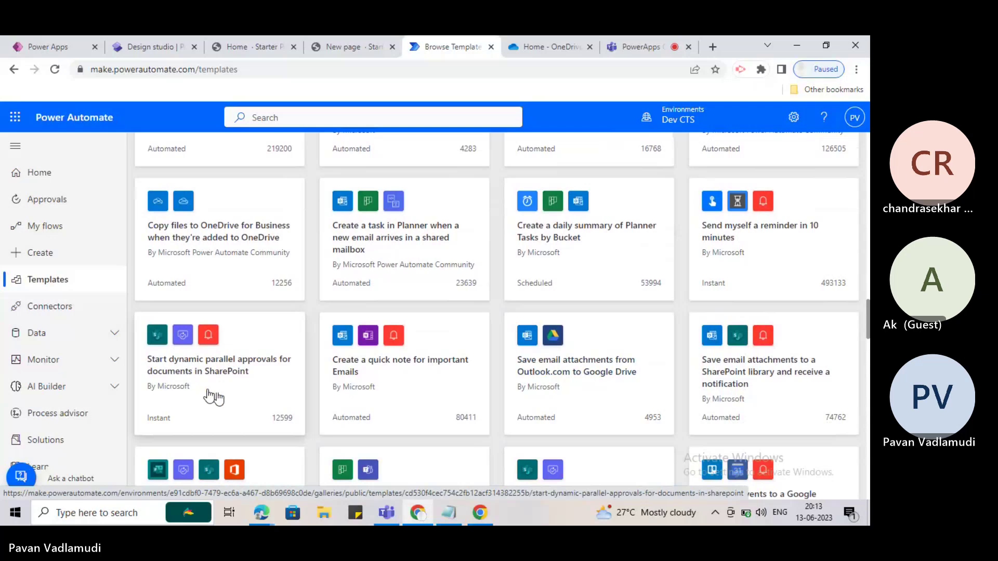
{"action": "scroll", "coordinate": [248, 353], "scroll_direction": "up", "scroll_amount": 9}
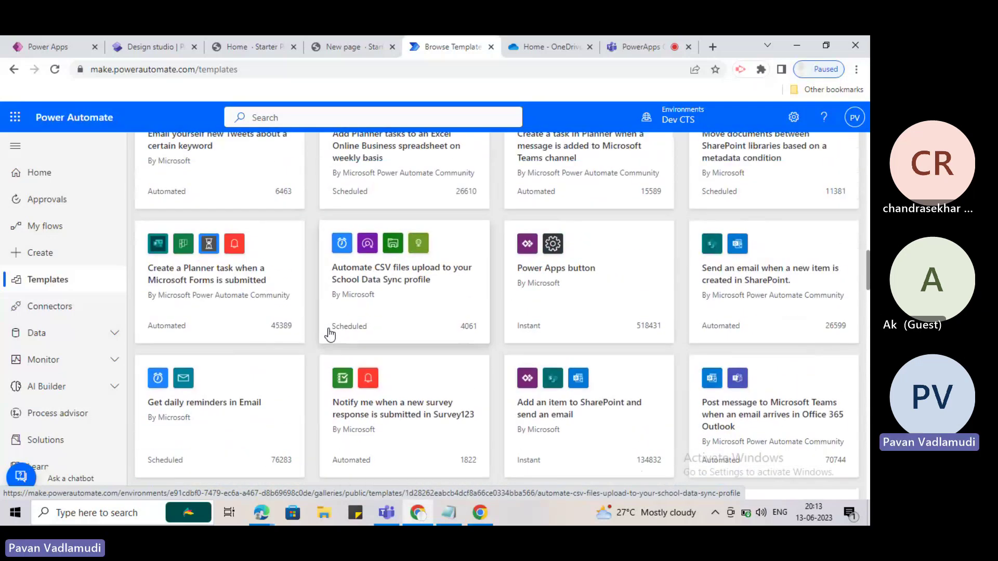
{"action": "scroll", "coordinate": [330, 334], "scroll_direction": "up", "scroll_amount": 6}
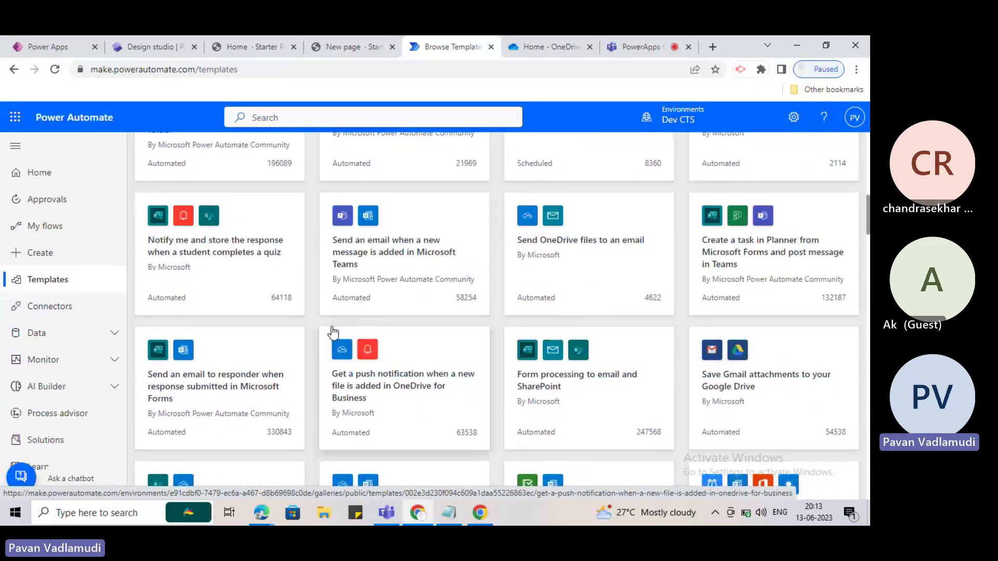
{"action": "scroll", "coordinate": [327, 334], "scroll_direction": "up", "scroll_amount": 6}
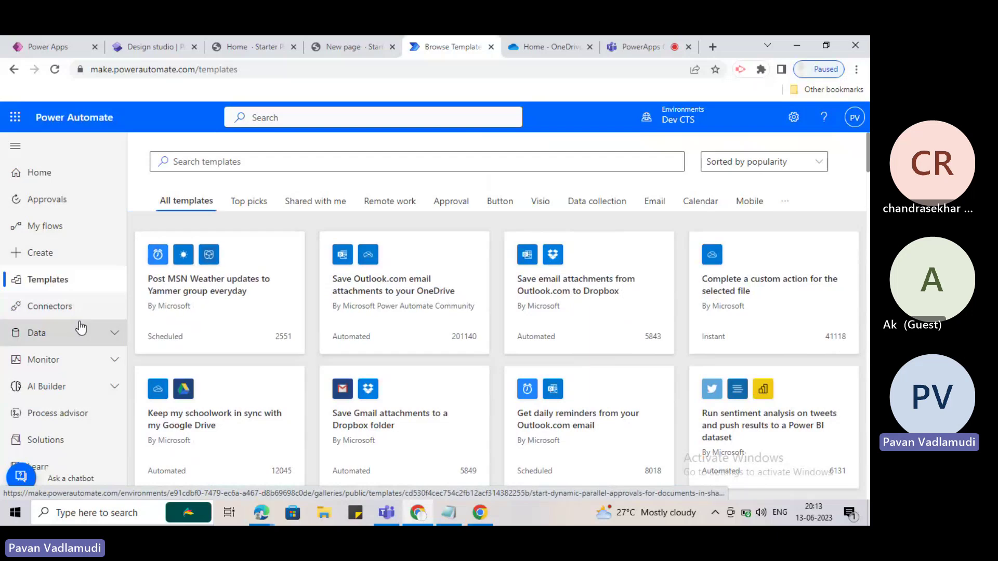
Go to My flows and bring up the New flow menu of creation options.
{"action": "left_click", "coordinate": [56, 227]}
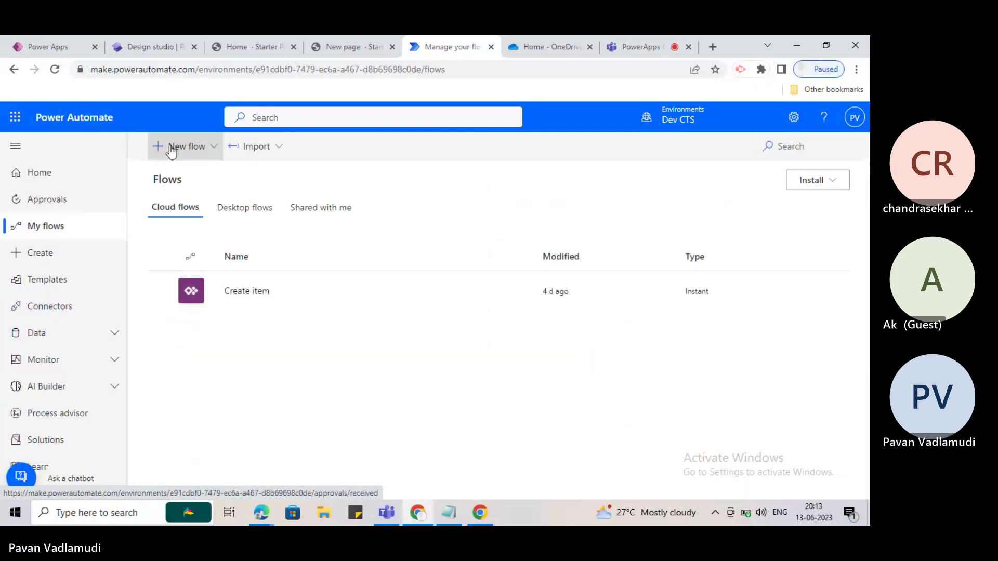
{"action": "left_click", "coordinate": [173, 148]}
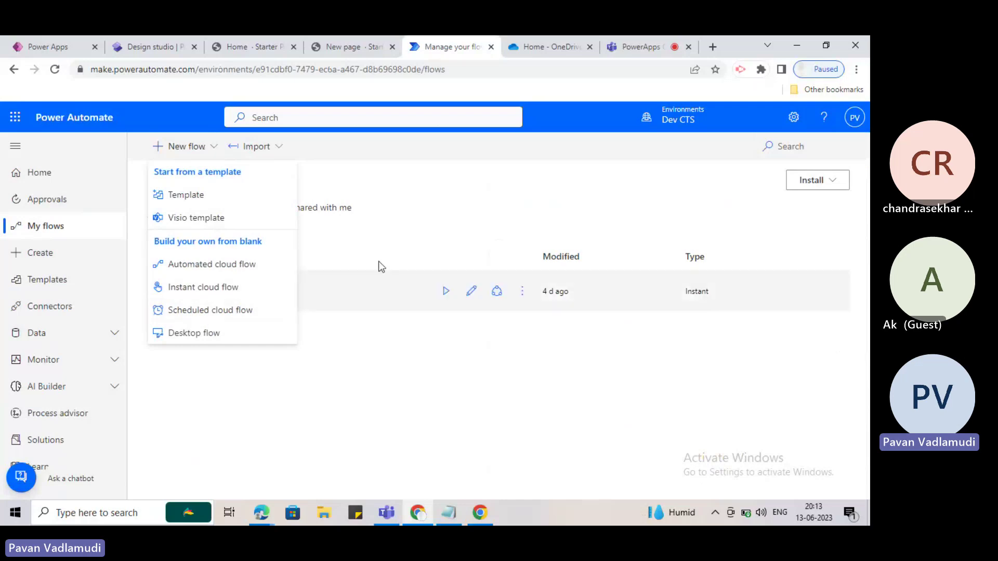
{"action": "left_click", "coordinate": [476, 186]}
{"action": "left_click", "coordinate": [207, 148]}
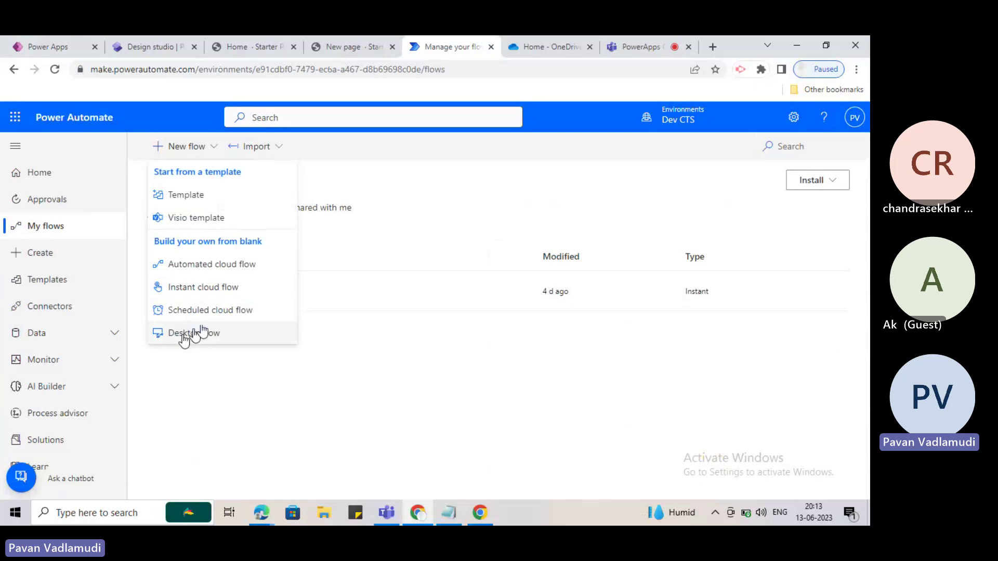
{"action": "left_click", "coordinate": [338, 149]}
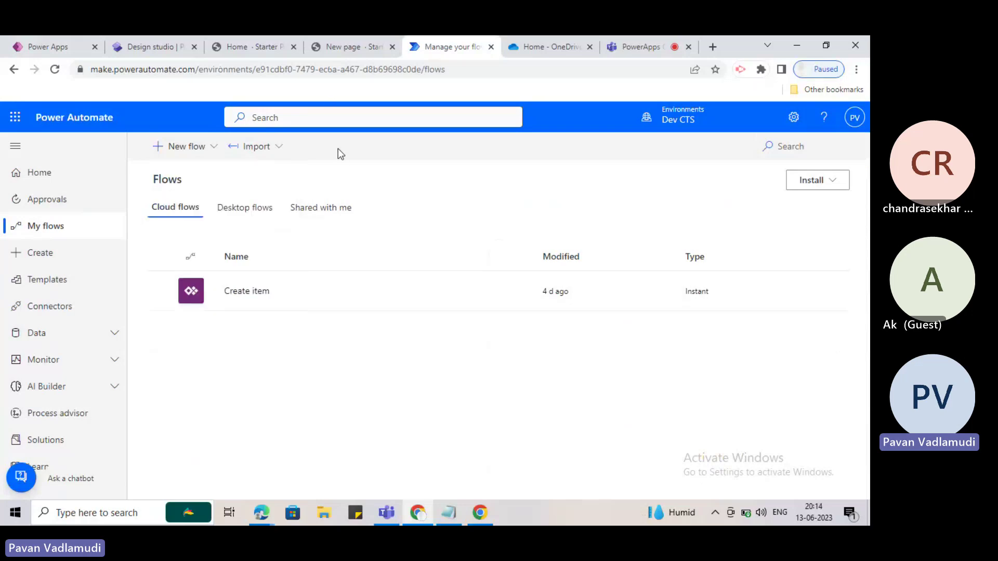
{"action": "left_click", "coordinate": [218, 156]}
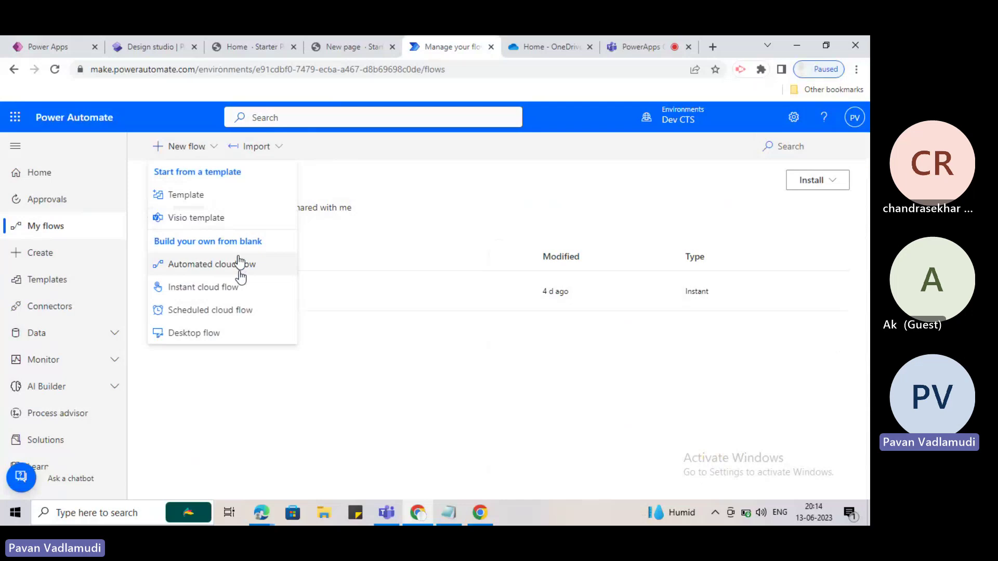
Start a blank automated cloud flow named 'Automated' and begin searching its triggers.
{"action": "left_click", "coordinate": [239, 264]}
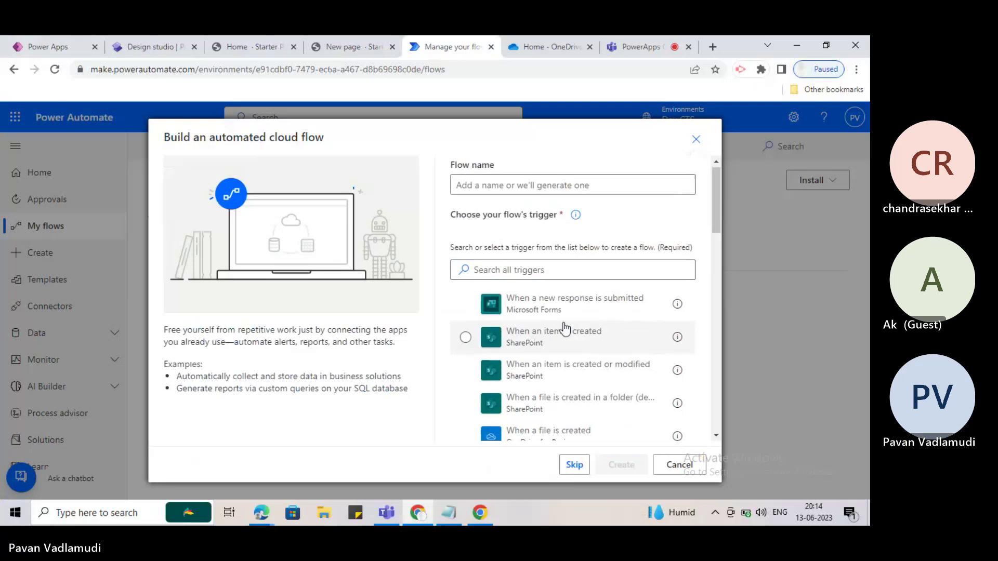
{"action": "scroll", "coordinate": [566, 325], "scroll_direction": "down", "scroll_amount": 3}
{"action": "scroll", "coordinate": [564, 325], "scroll_direction": "up", "scroll_amount": 3}
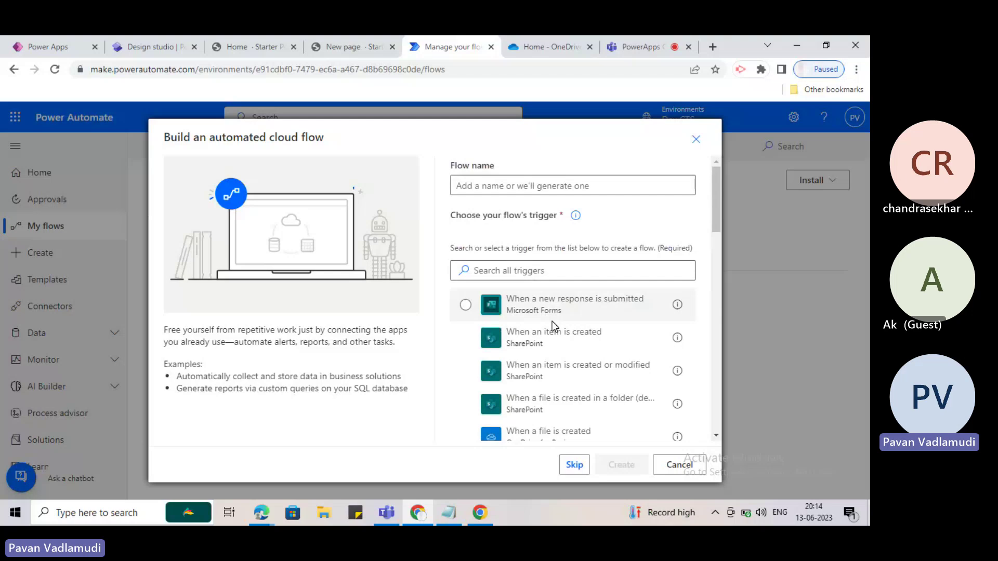
{"action": "left_click", "coordinate": [504, 188]}
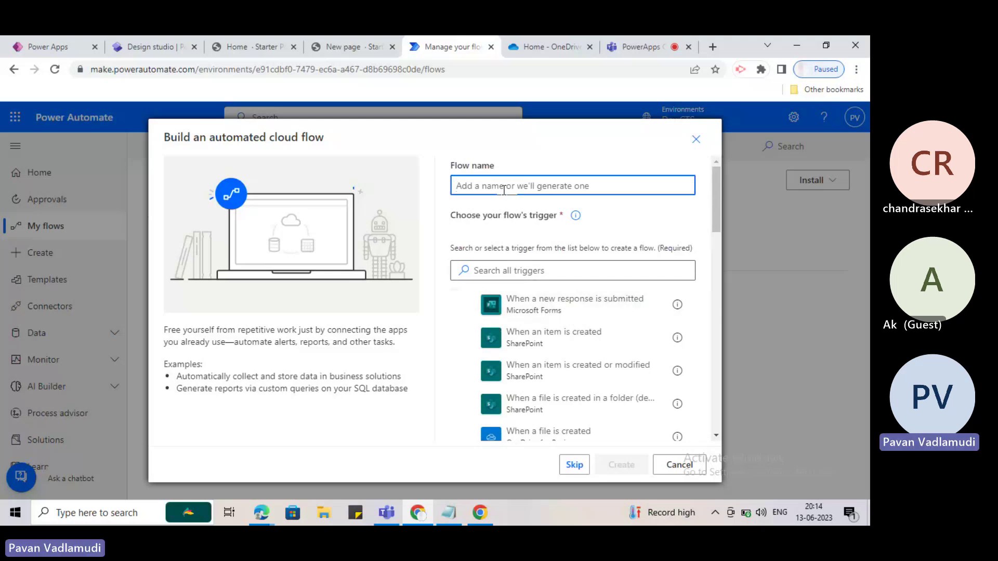
{"action": "type", "text": "Automated"}
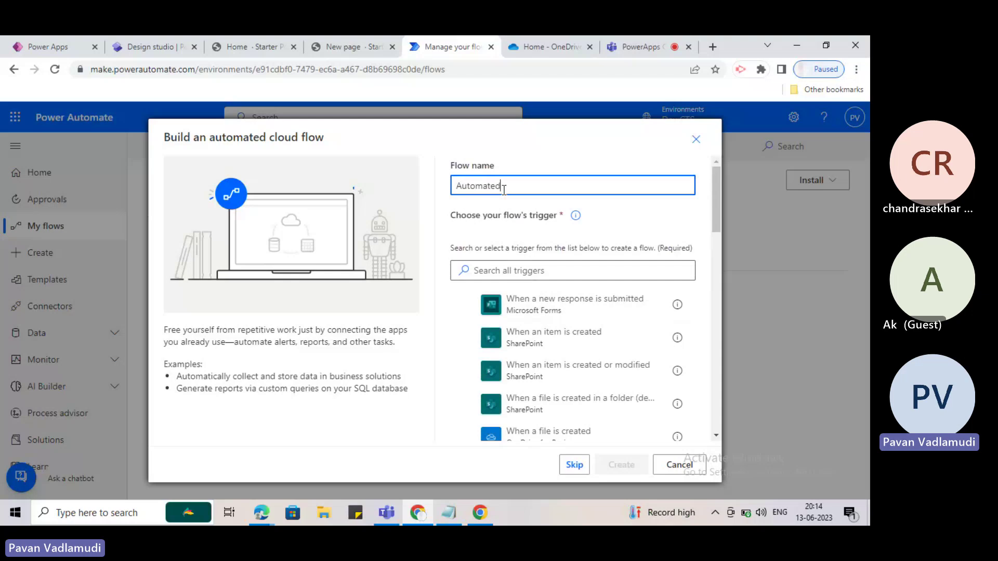
{"action": "scroll", "coordinate": [553, 323], "scroll_direction": "down", "scroll_amount": 1}
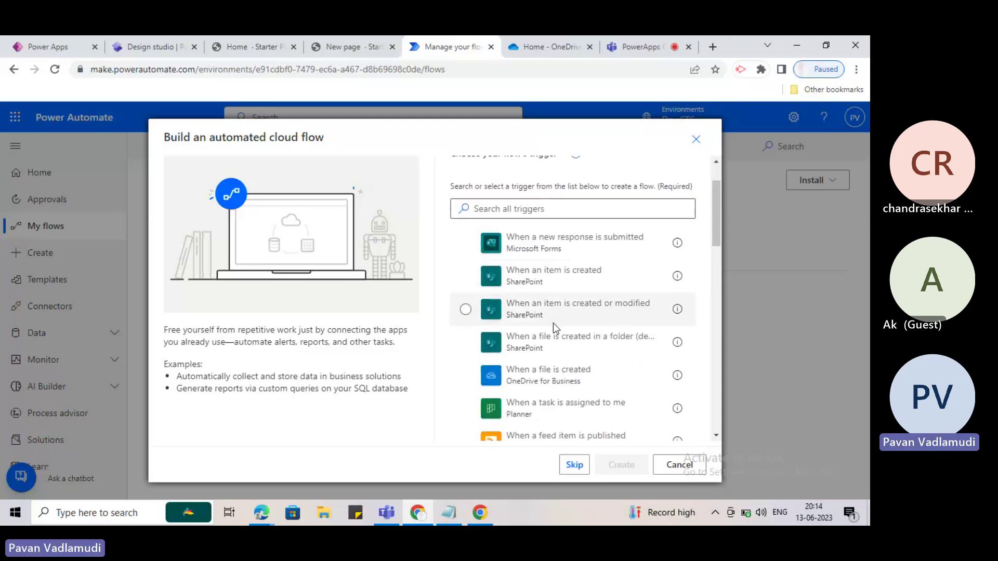
{"action": "scroll", "coordinate": [553, 323], "scroll_direction": "down", "scroll_amount": 15}
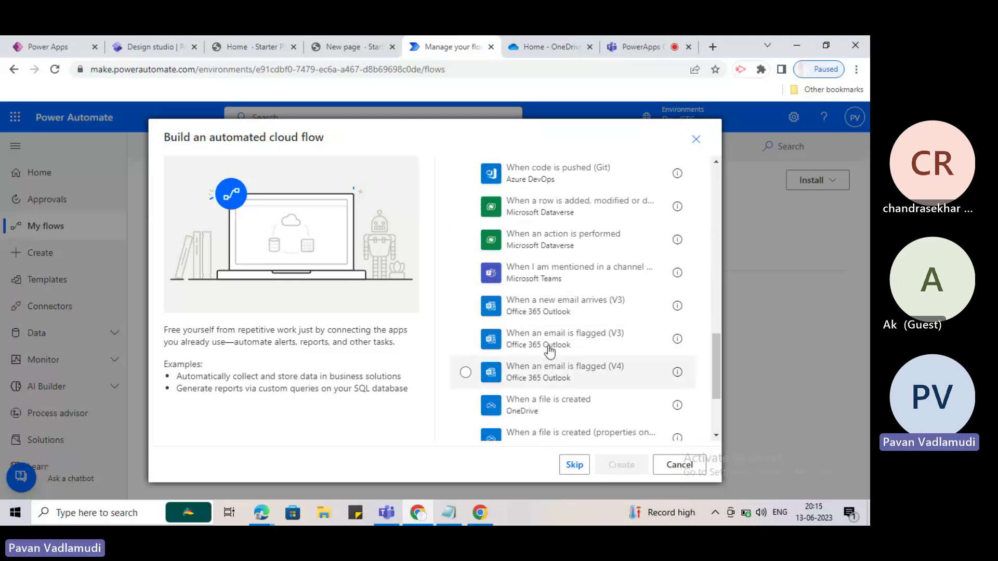
{"action": "scroll", "coordinate": [550, 352], "scroll_direction": "up", "scroll_amount": 15}
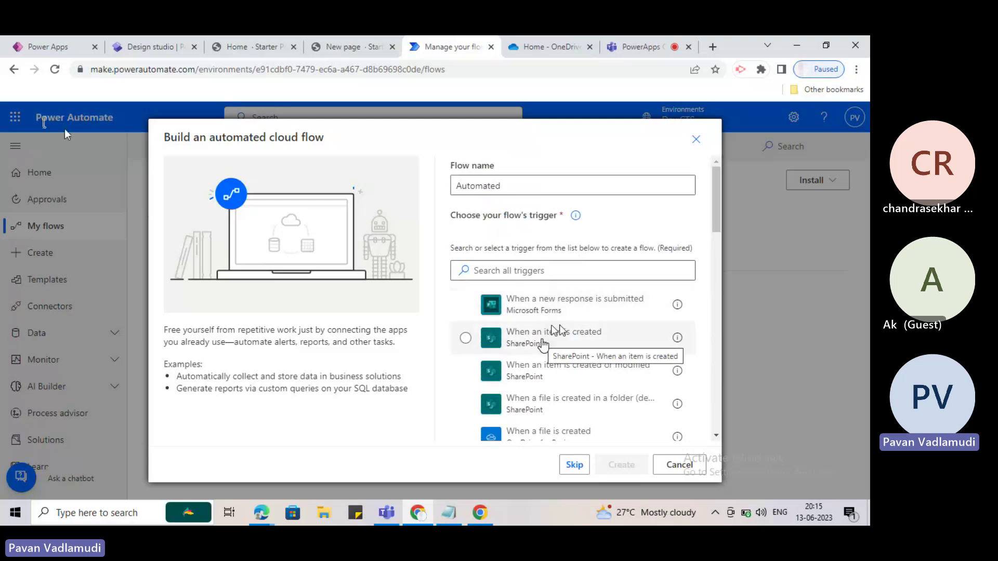
{"action": "scroll", "coordinate": [543, 338], "scroll_direction": "down", "scroll_amount": 1}
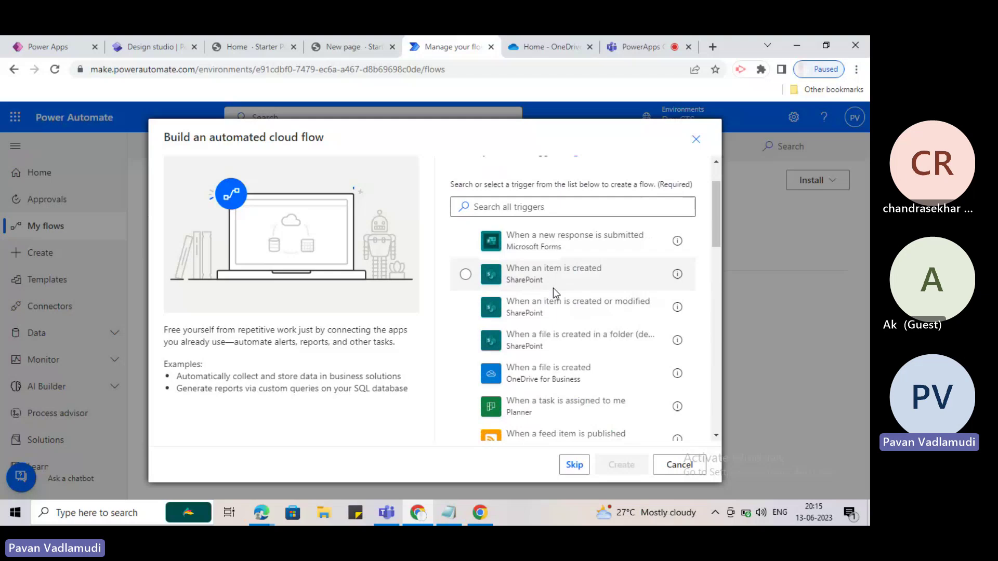
{"action": "left_click", "coordinate": [552, 207]}
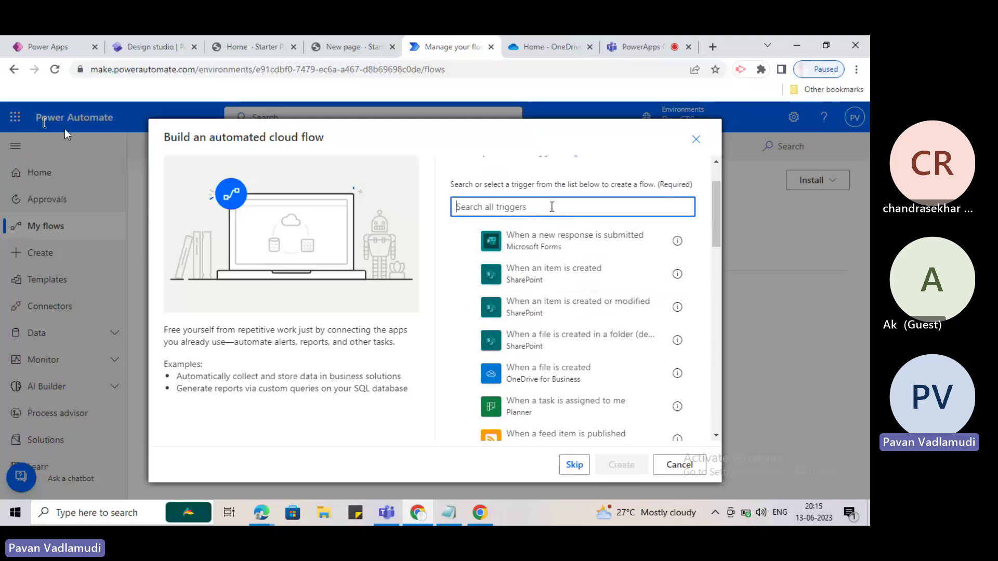
Filter the triggers by 'sharepoint', browse the SharePoint triggers, and select the search text.
{"action": "type", "text": "sharepoint"}
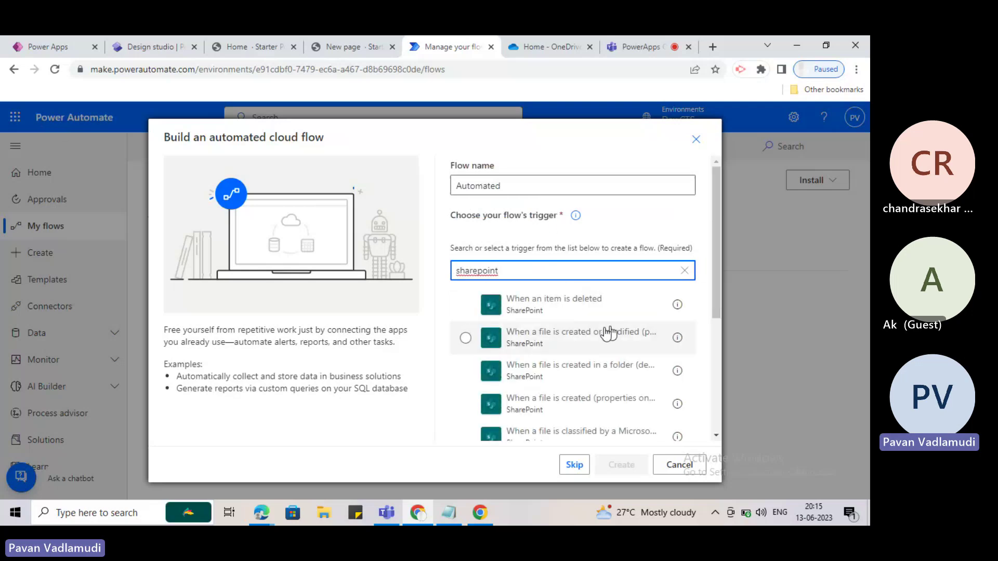
{"action": "scroll", "coordinate": [604, 334], "scroll_direction": "down", "scroll_amount": 3}
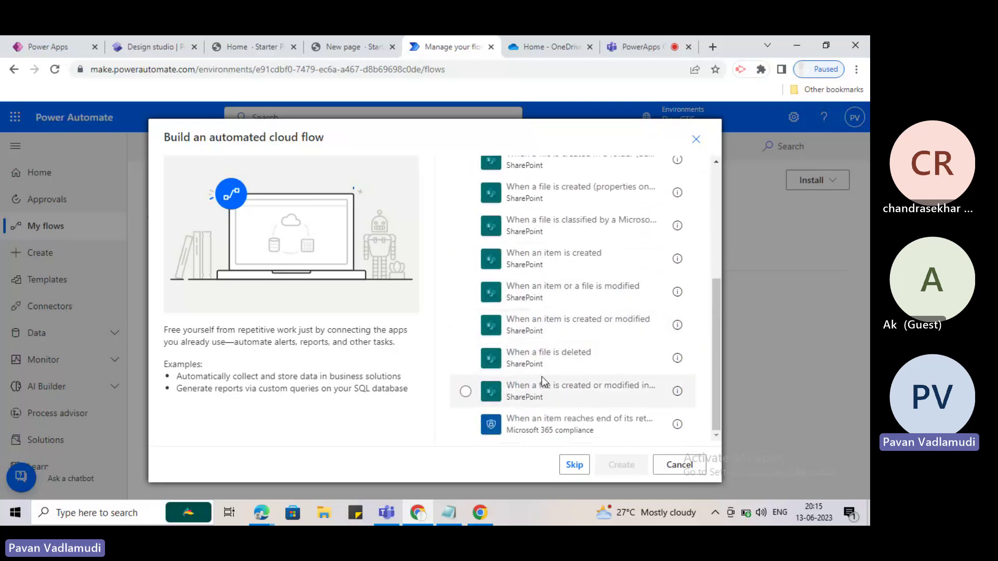
{"action": "scroll", "coordinate": [573, 389], "scroll_direction": "up", "scroll_amount": 5}
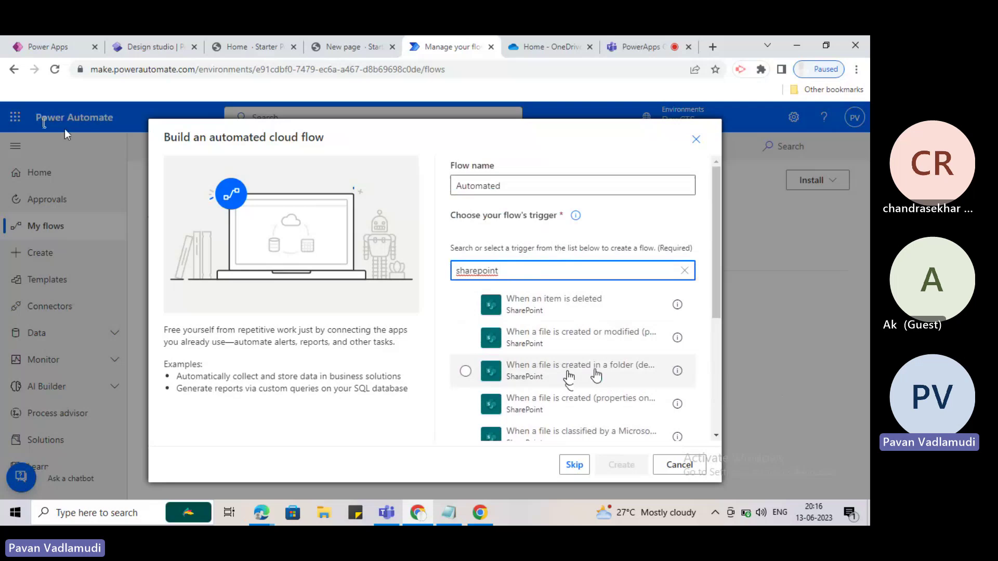
{"action": "scroll", "coordinate": [608, 385], "scroll_direction": "down", "scroll_amount": 4}
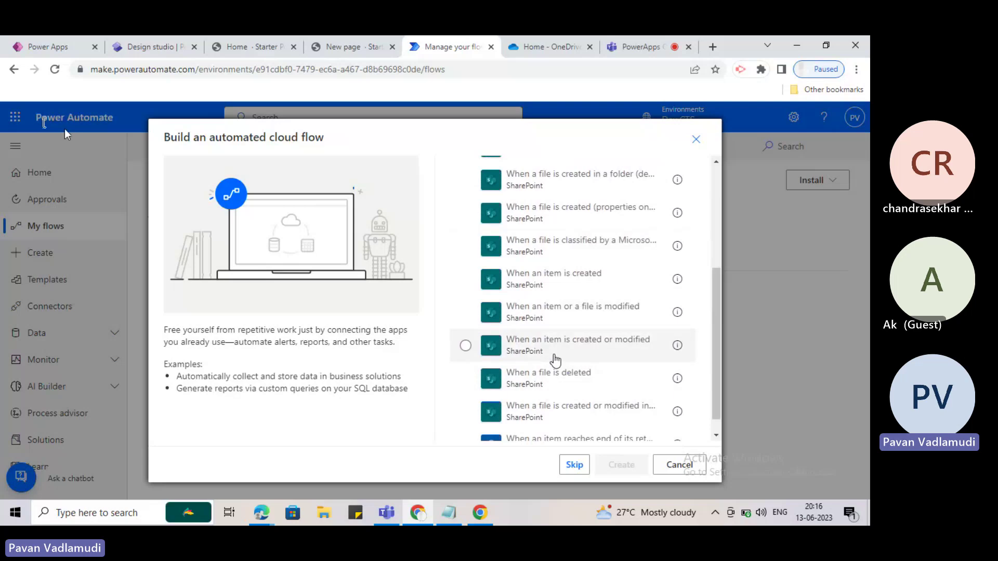
{"action": "scroll", "coordinate": [555, 360], "scroll_direction": "down", "scroll_amount": 1}
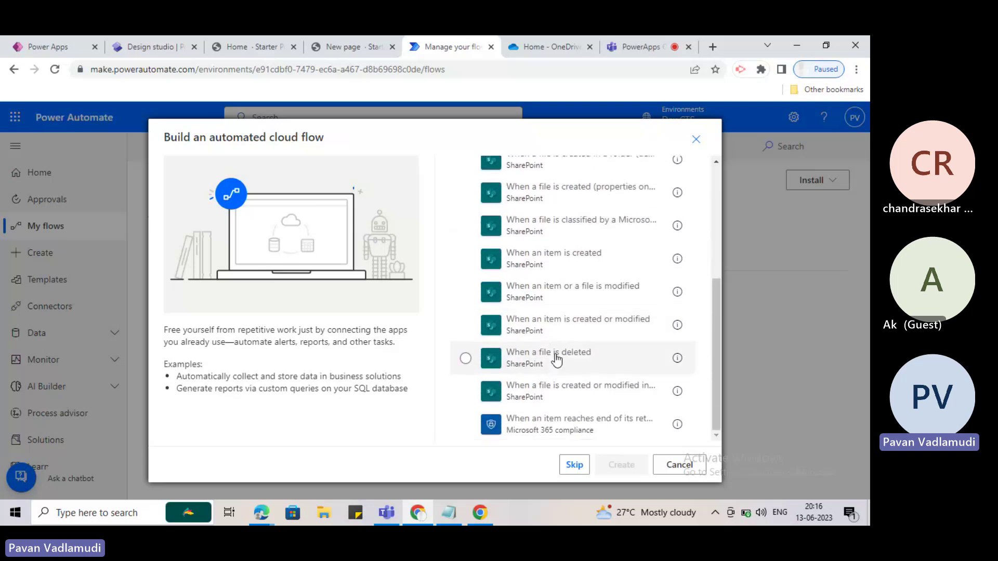
{"action": "scroll", "coordinate": [556, 360], "scroll_direction": "up", "scroll_amount": 3}
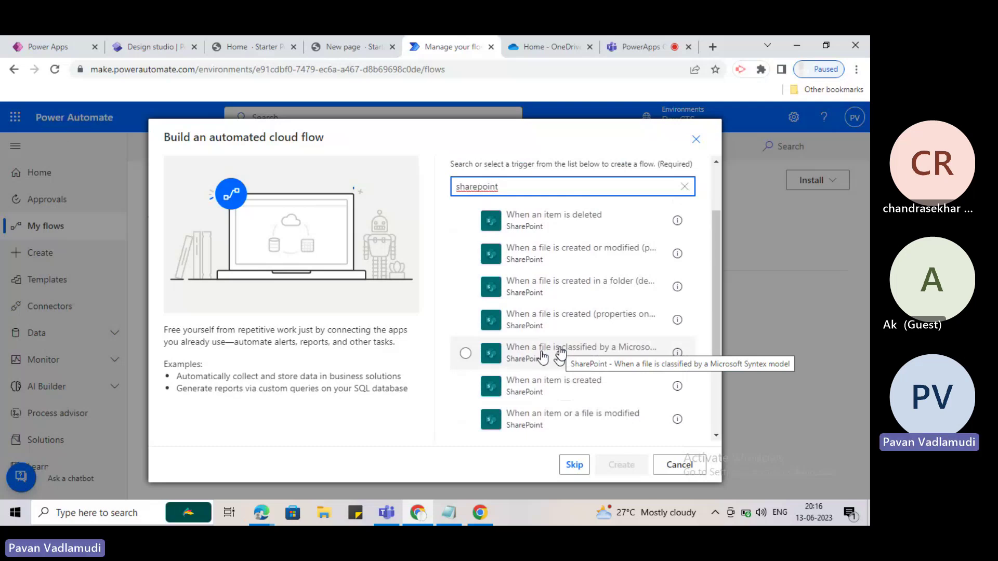
{"action": "scroll", "coordinate": [558, 355], "scroll_direction": "up", "scroll_amount": 2}
{"action": "scroll", "coordinate": [557, 348], "scroll_direction": "down", "scroll_amount": 5}
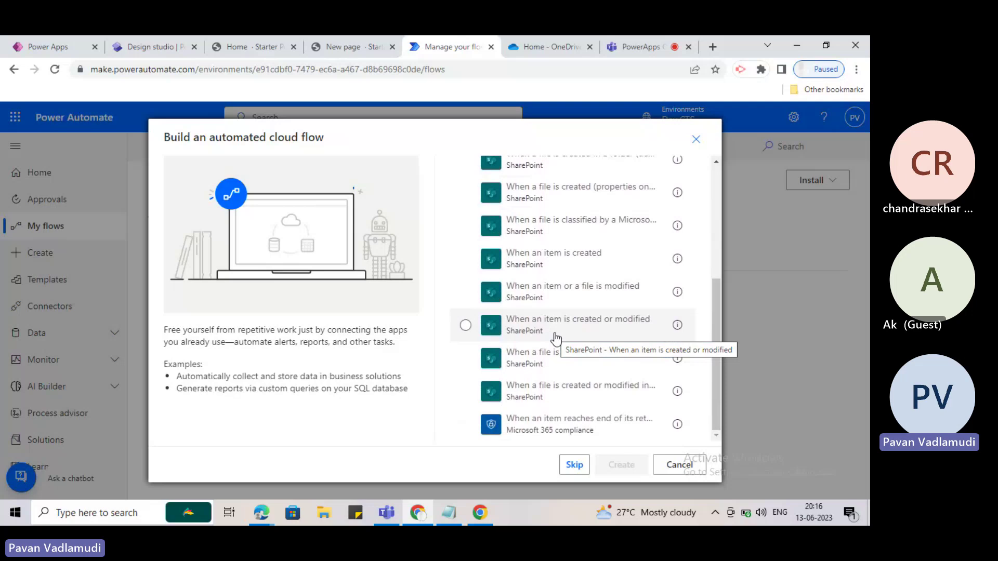
{"action": "scroll", "coordinate": [555, 338], "scroll_direction": "up", "scroll_amount": 5}
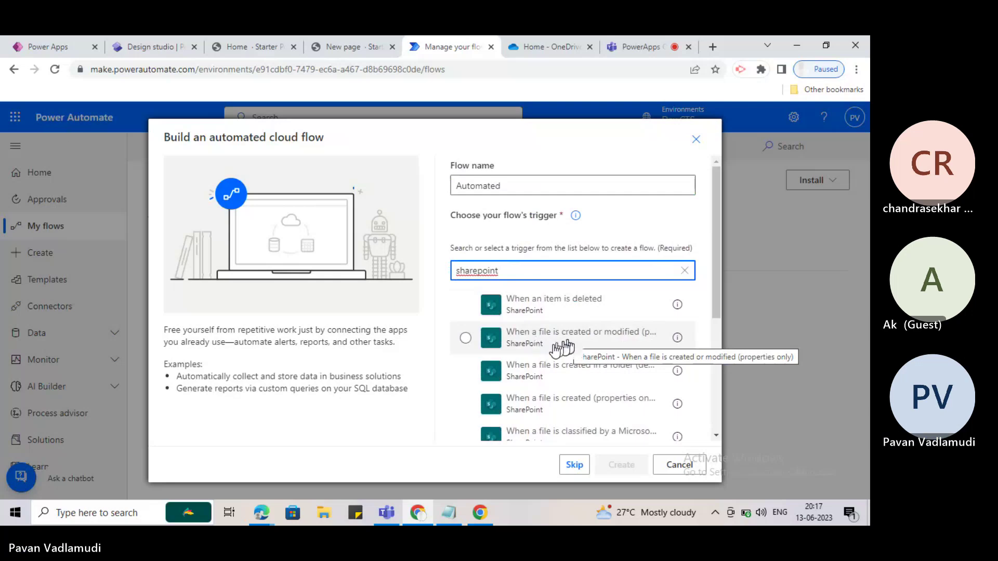
{"action": "scroll", "coordinate": [522, 319], "scroll_direction": "down", "scroll_amount": 3}
{"action": "scroll", "coordinate": [525, 317], "scroll_direction": "down", "scroll_amount": 1}
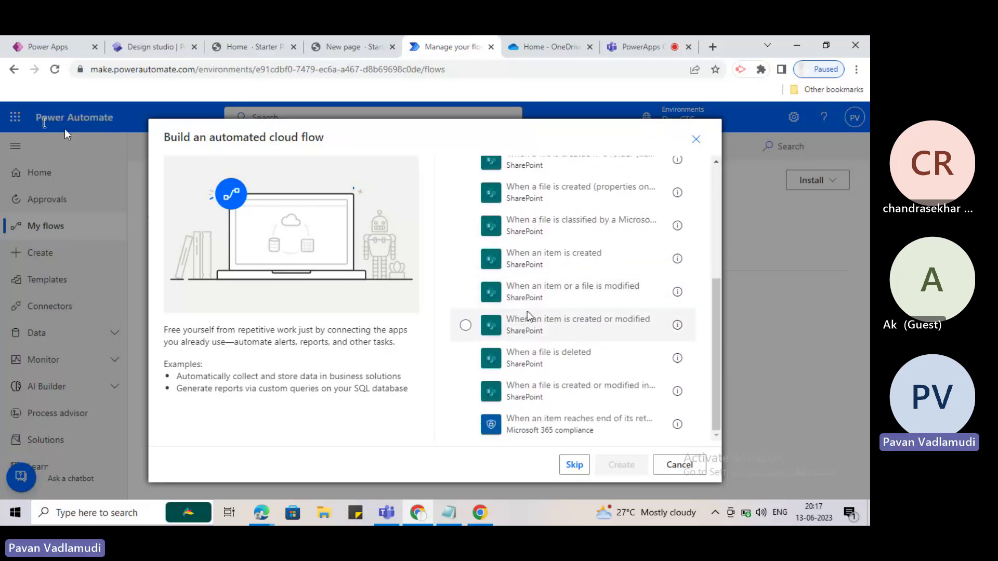
{"action": "scroll", "coordinate": [527, 312], "scroll_direction": "up", "scroll_amount": 4}
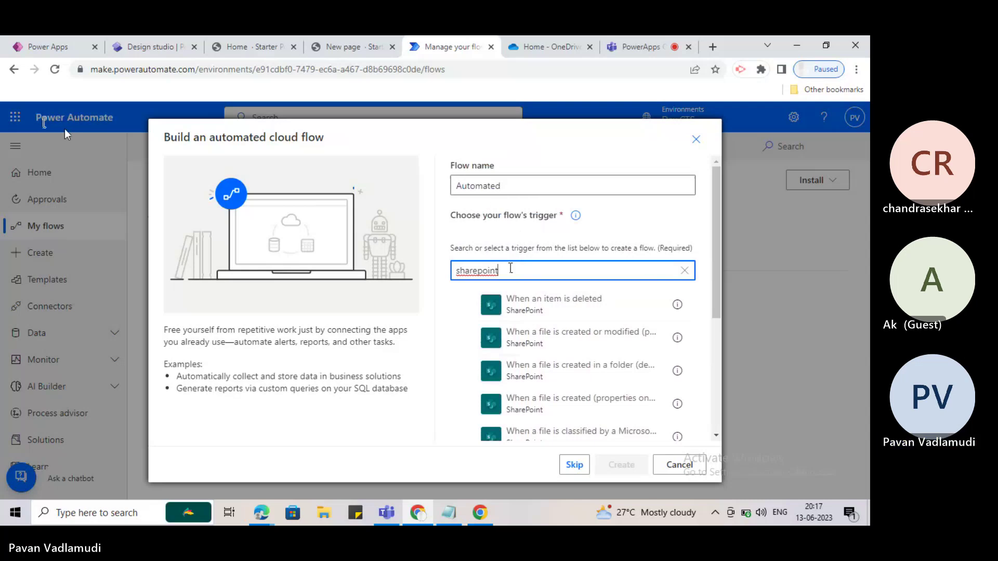
{"action": "double_click", "coordinate": [520, 266]}
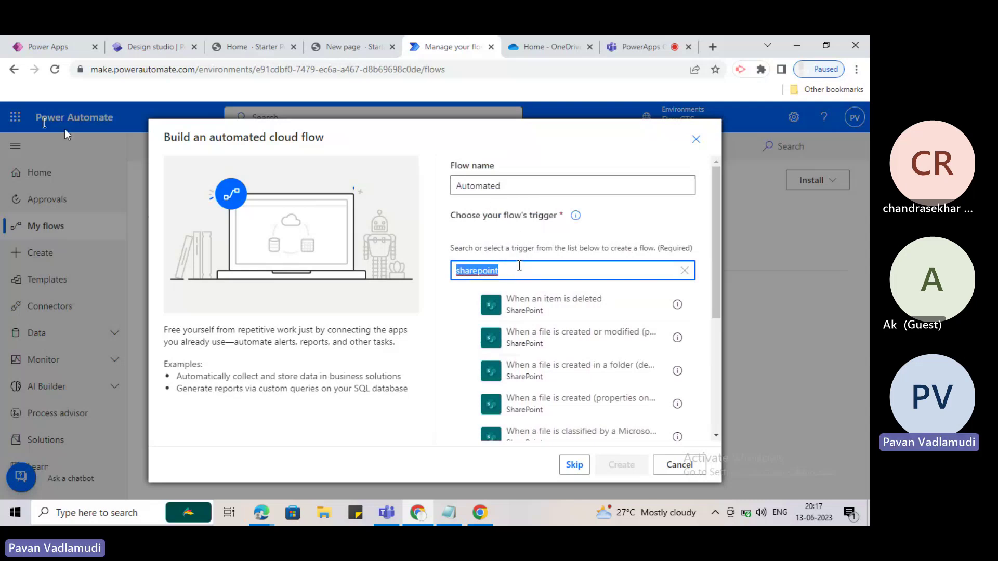
Clear the trigger search, pick SharePoint's 'When an item is created or modified', and create the flow.
{"action": "key", "text": "BackSpace"}
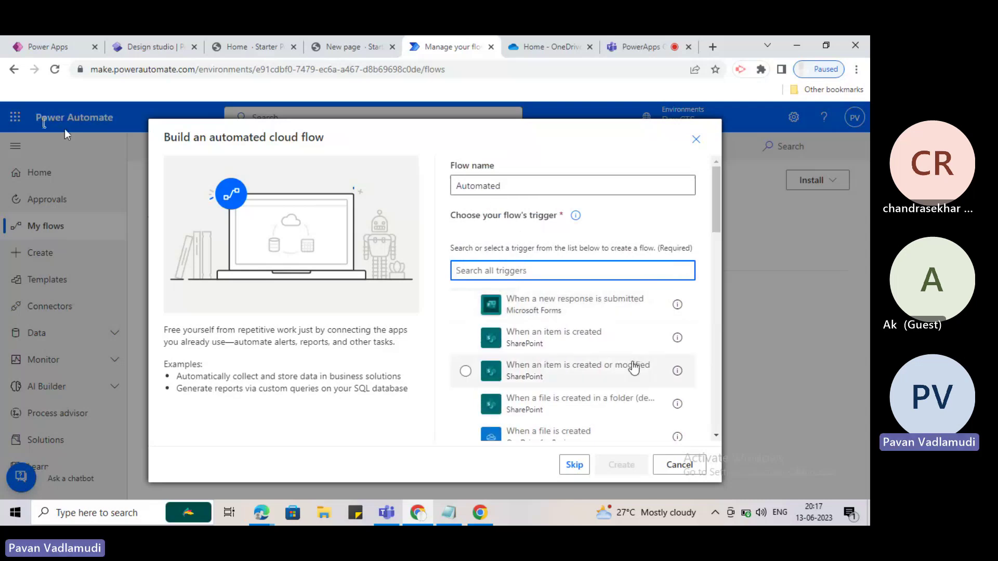
{"action": "scroll", "coordinate": [634, 368], "scroll_direction": "down", "scroll_amount": 1}
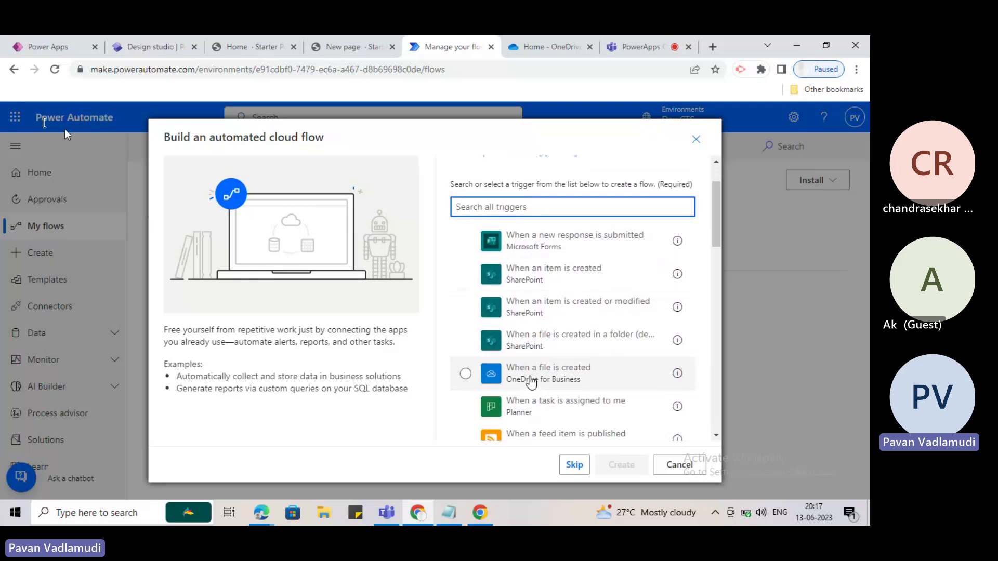
{"action": "scroll", "coordinate": [633, 367], "scroll_direction": "down", "scroll_amount": 1}
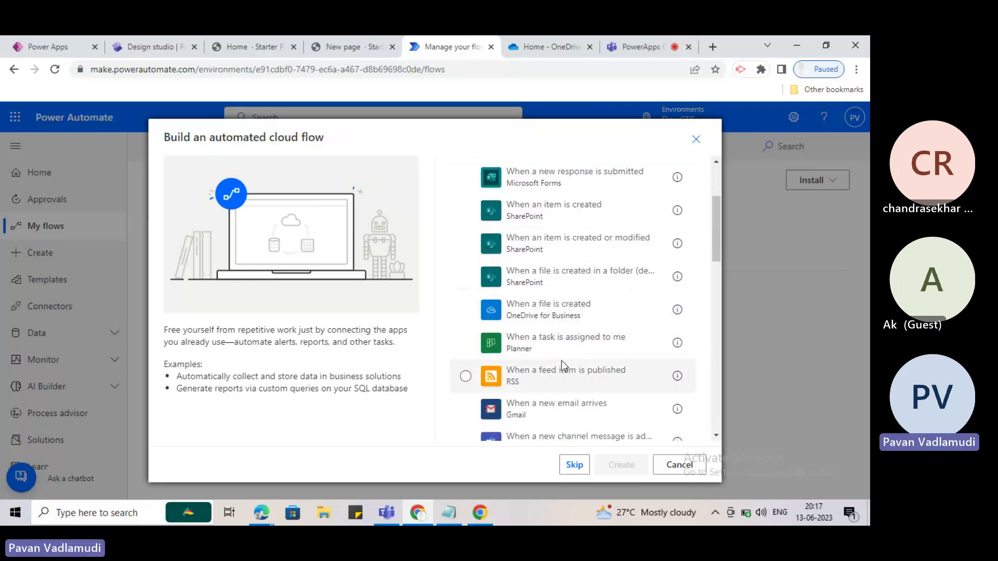
{"action": "scroll", "coordinate": [561, 361], "scroll_direction": "down", "scroll_amount": 2}
{"action": "scroll", "coordinate": [548, 307], "scroll_direction": "down", "scroll_amount": 1}
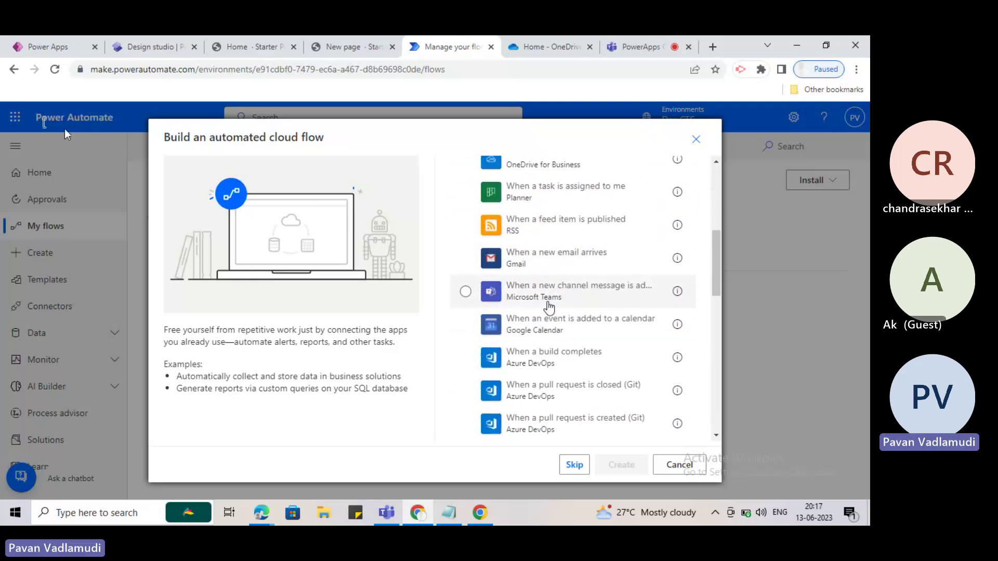
{"action": "scroll", "coordinate": [549, 306], "scroll_direction": "down", "scroll_amount": 2}
{"action": "scroll", "coordinate": [574, 305], "scroll_direction": "down", "scroll_amount": 1}
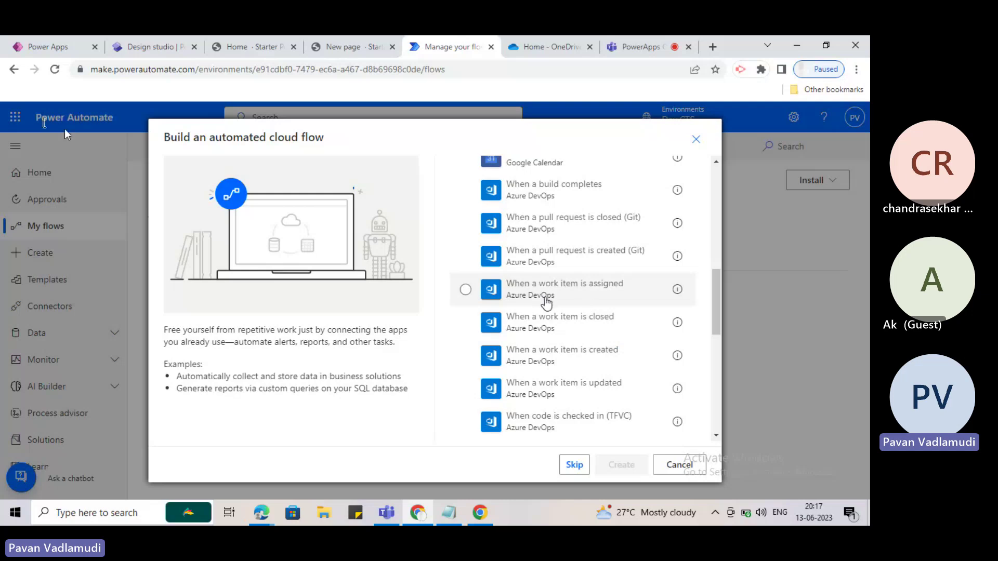
{"action": "scroll", "coordinate": [544, 304], "scroll_direction": "down", "scroll_amount": 3}
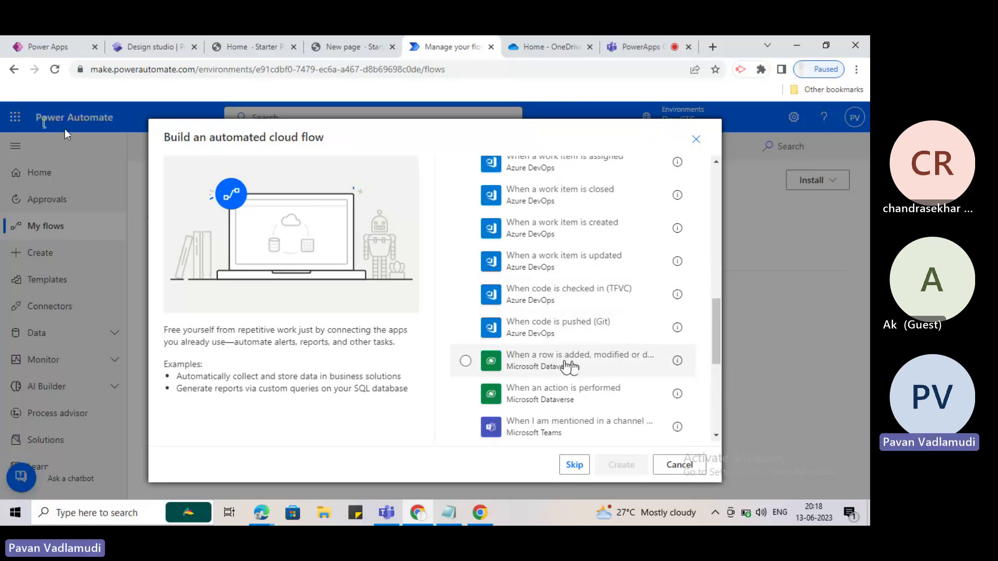
{"action": "scroll", "coordinate": [573, 367], "scroll_direction": "down", "scroll_amount": 3}
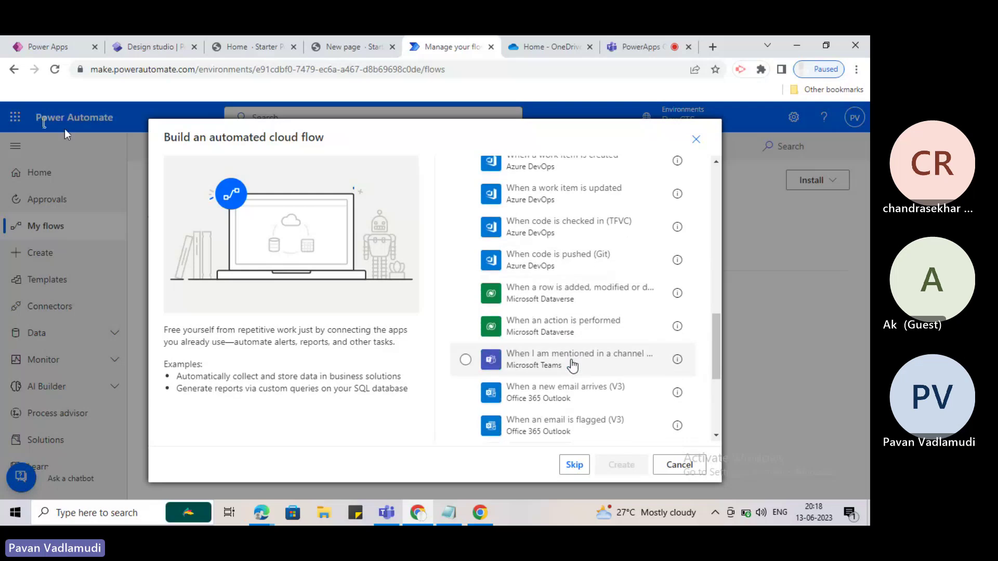
{"action": "scroll", "coordinate": [572, 363], "scroll_direction": "down", "scroll_amount": 3}
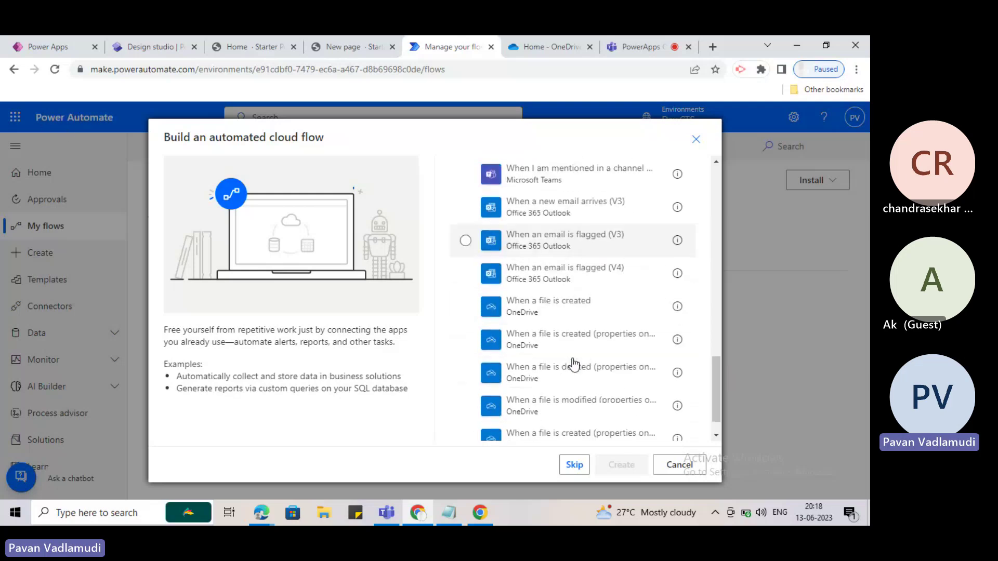
{"action": "scroll", "coordinate": [556, 291], "scroll_direction": "up", "scroll_amount": 2}
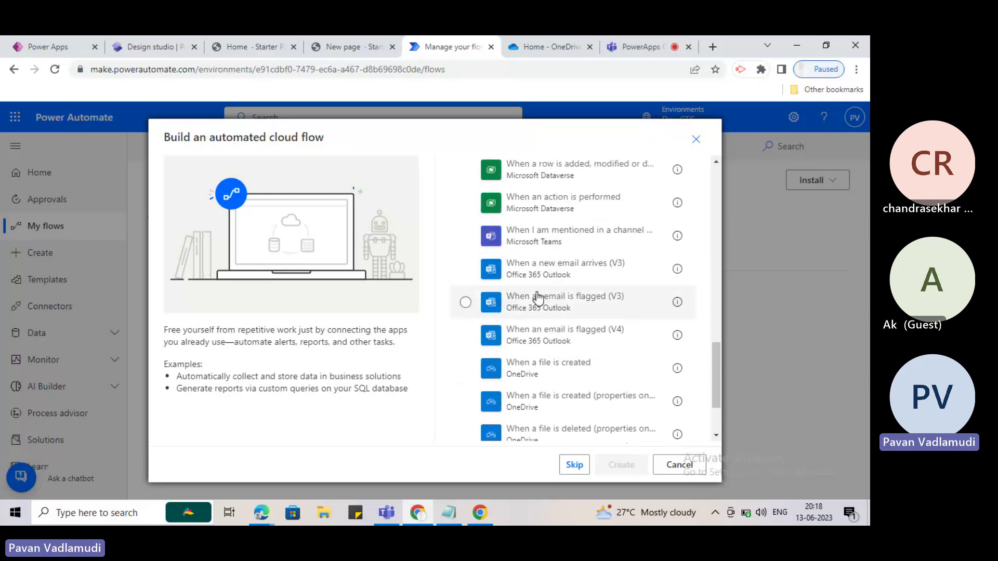
{"action": "scroll", "coordinate": [541, 299], "scroll_direction": "down", "scroll_amount": 2}
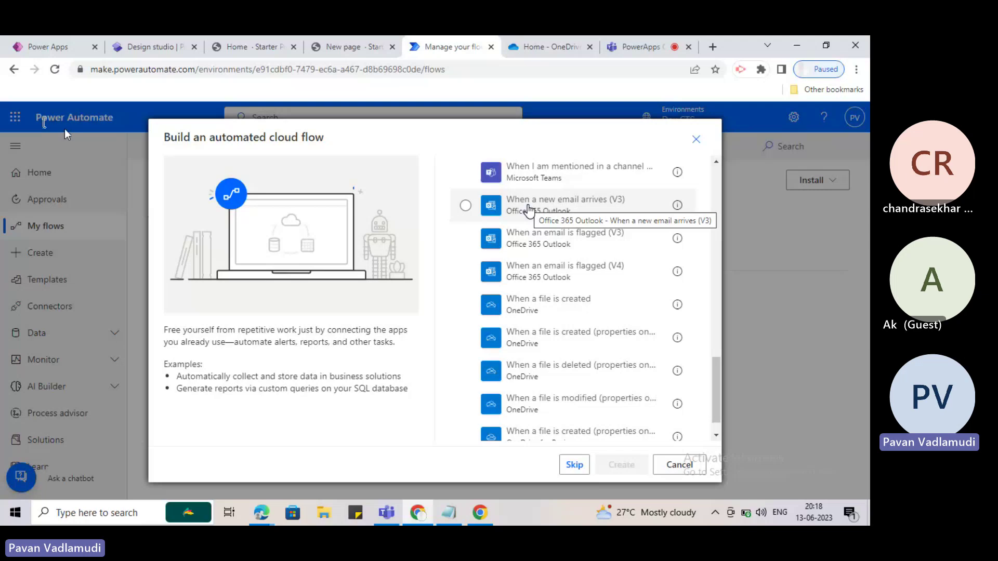
{"action": "scroll", "coordinate": [583, 301], "scroll_direction": "down", "scroll_amount": 1}
{"action": "scroll", "coordinate": [587, 301], "scroll_direction": "up", "scroll_amount": 7}
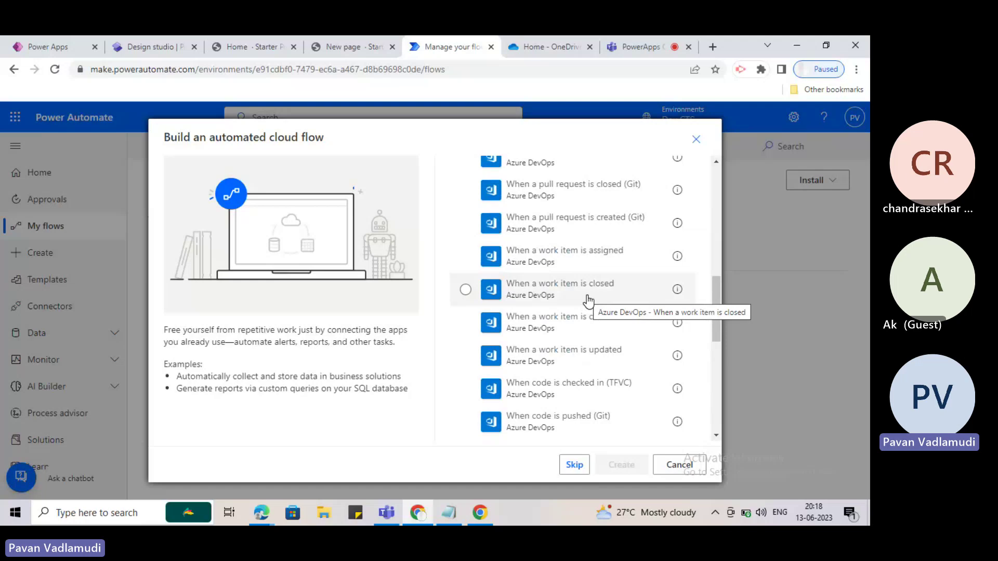
{"action": "scroll", "coordinate": [588, 300], "scroll_direction": "up", "scroll_amount": 10}
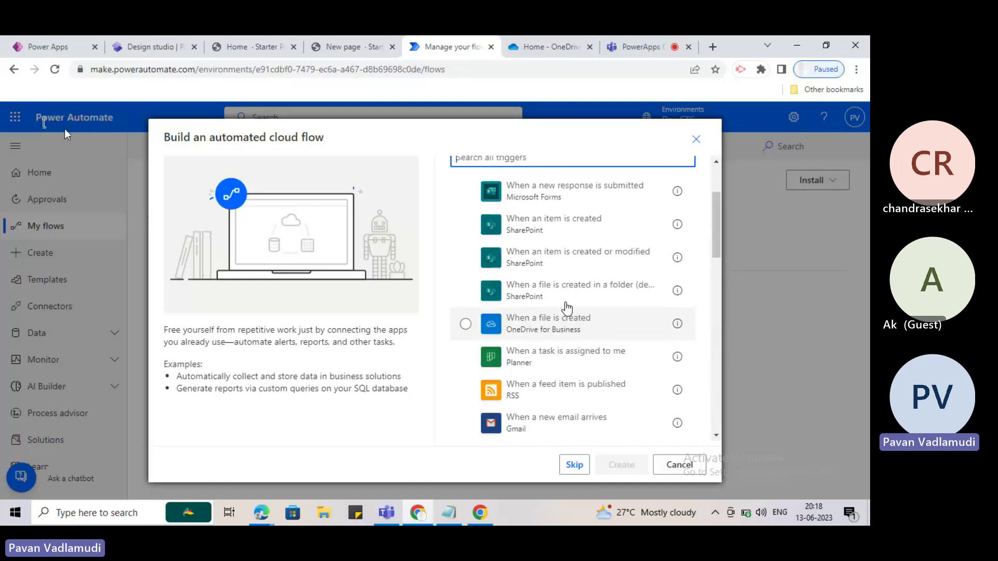
{"action": "scroll", "coordinate": [566, 312], "scroll_direction": "down", "scroll_amount": 1}
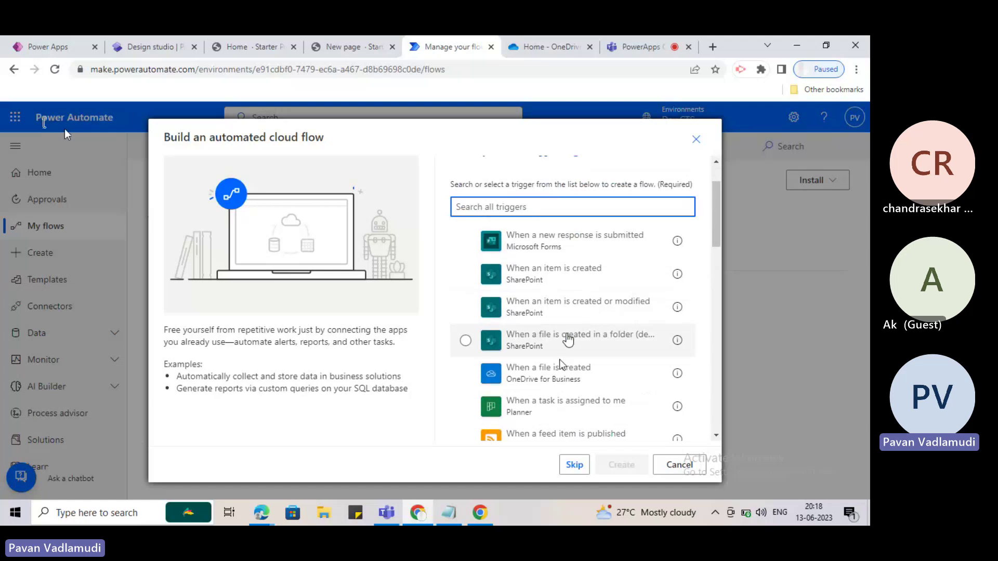
{"action": "left_click", "coordinate": [582, 317]}
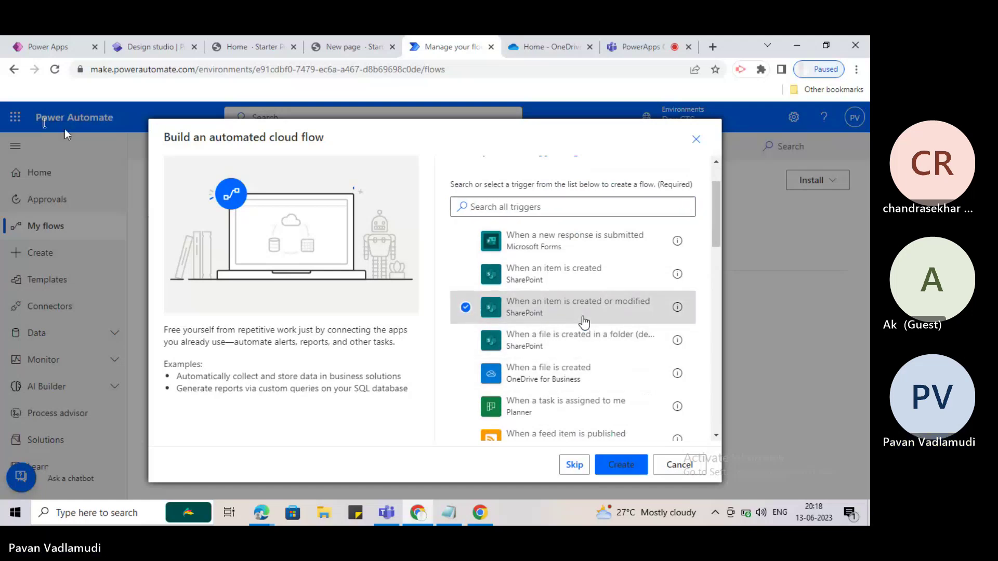
{"action": "left_click", "coordinate": [621, 464]}
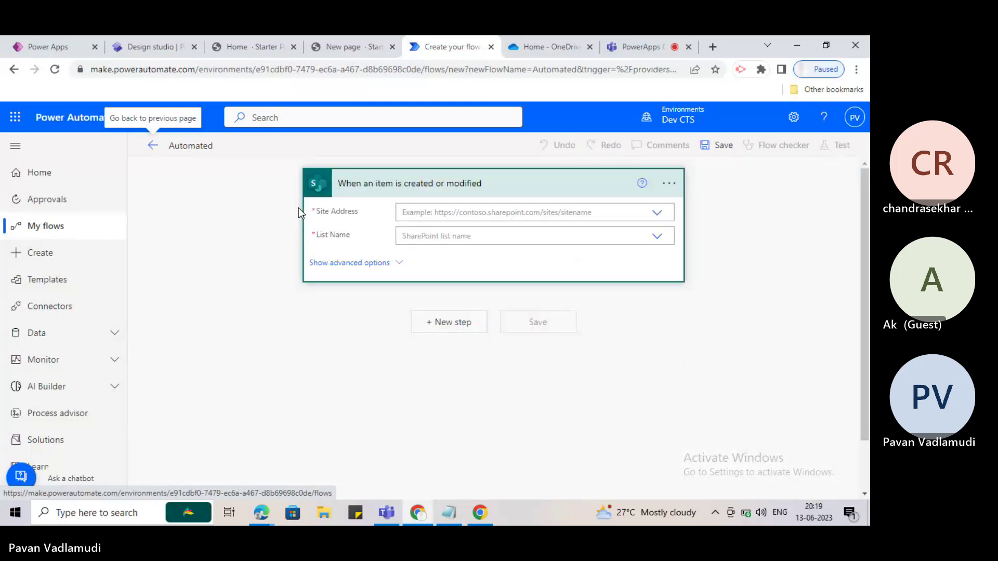
Collapse and re-expand the SharePoint trigger card, then dismiss the New step picker unused.
{"action": "left_click", "coordinate": [428, 188]}
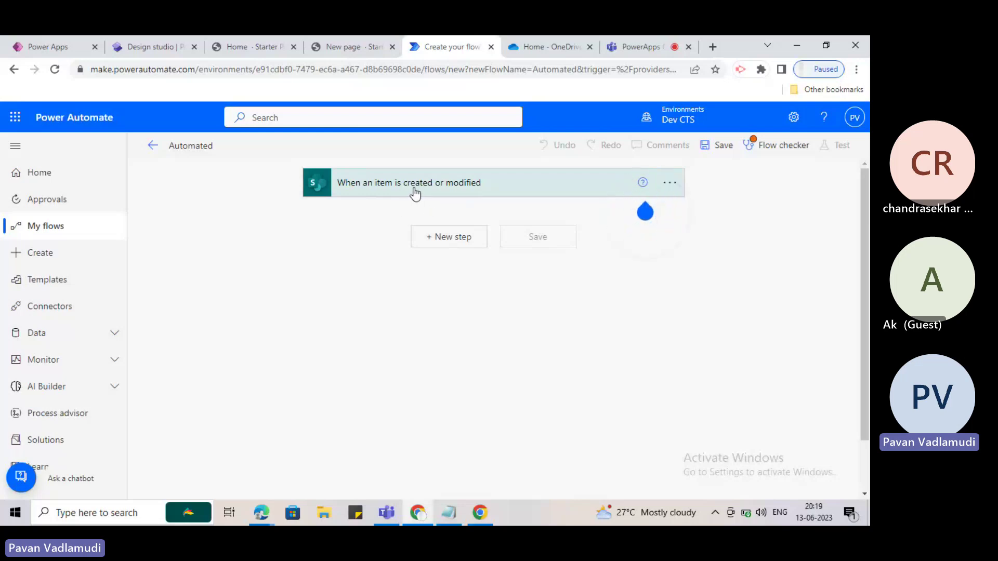
{"action": "left_click", "coordinate": [416, 190]}
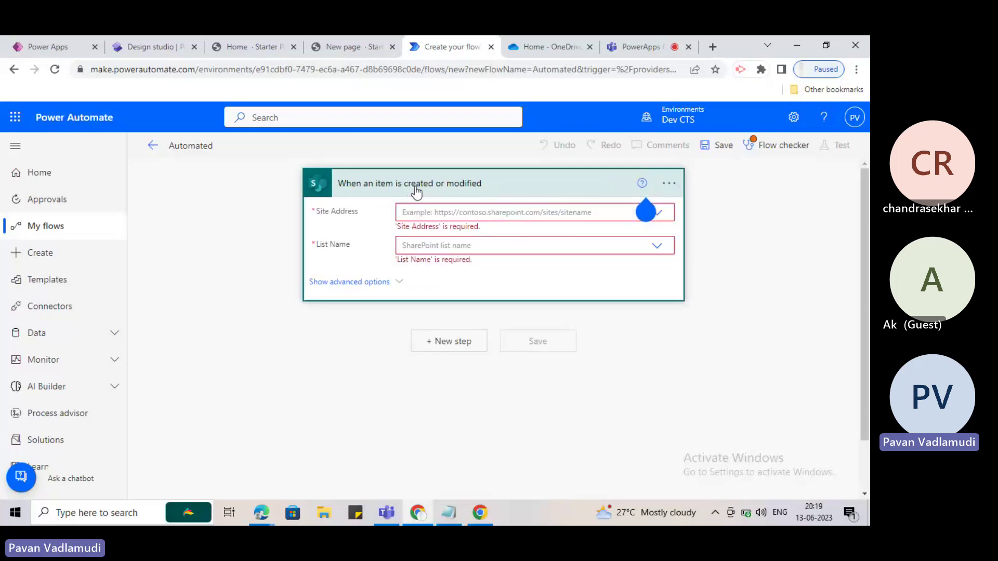
{"action": "left_click", "coordinate": [444, 342]}
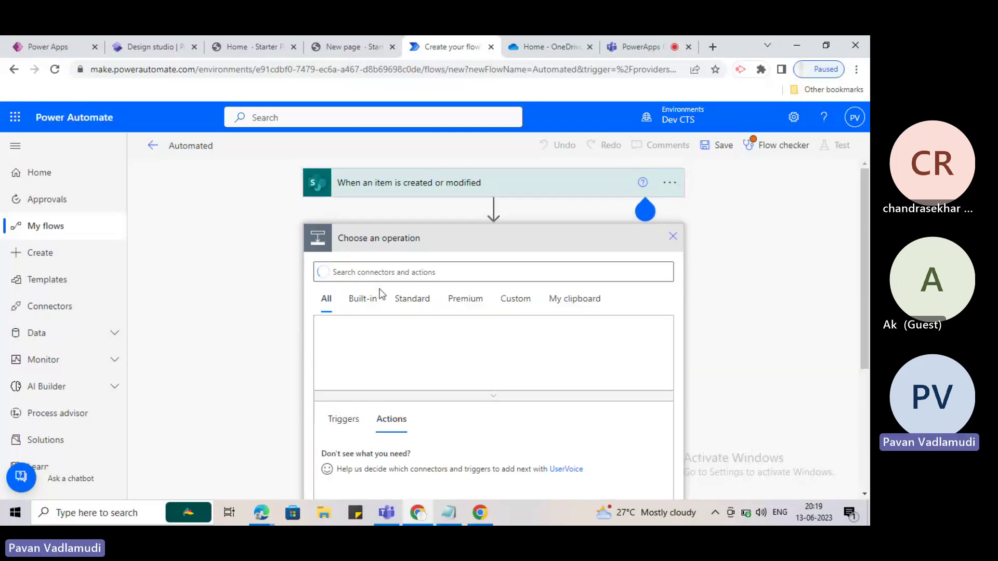
{"action": "left_click", "coordinate": [673, 236]}
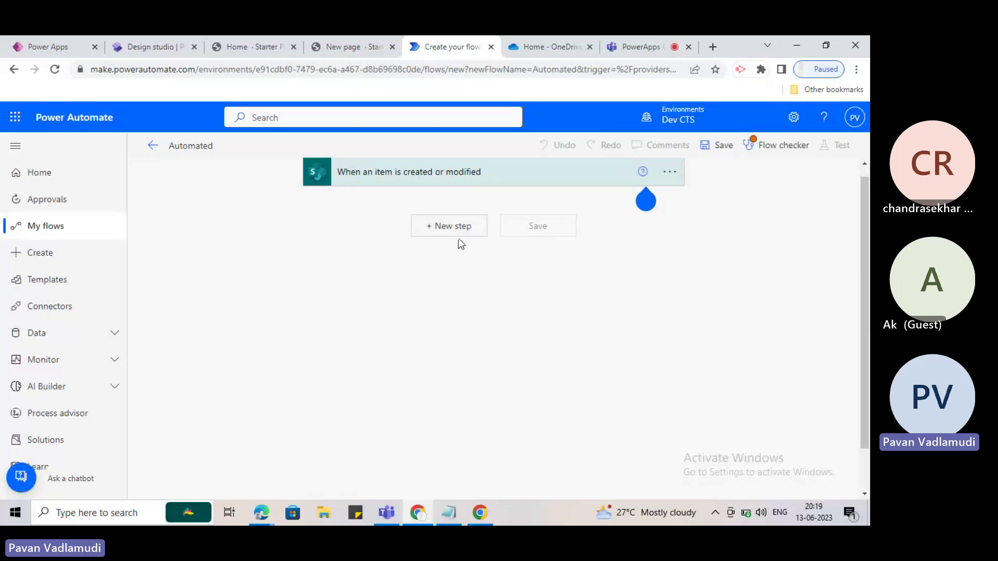
Add a new step below the trigger and search operations for 'sharepoint'.
{"action": "left_click", "coordinate": [461, 233]}
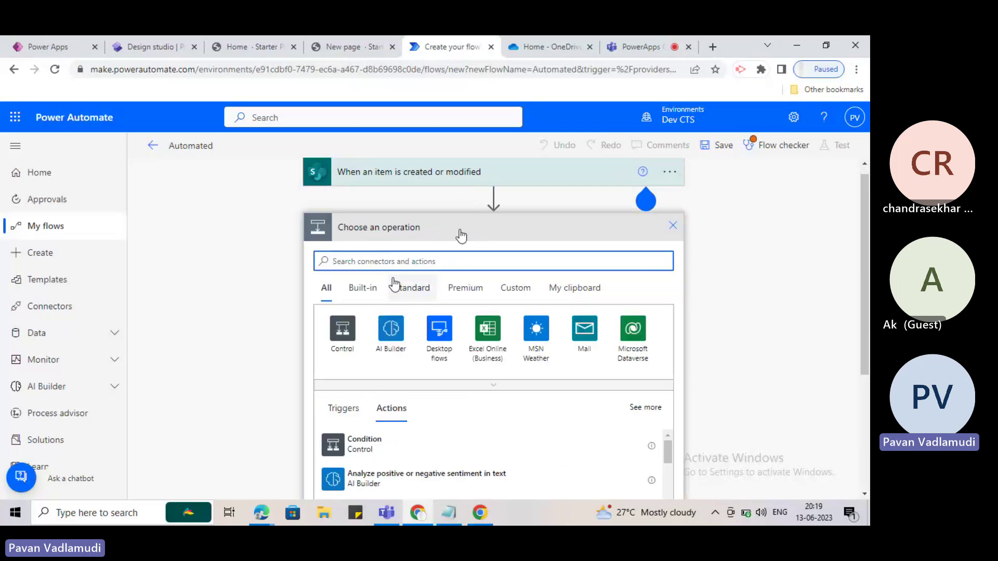
{"action": "scroll", "coordinate": [432, 343], "scroll_direction": "down", "scroll_amount": 3}
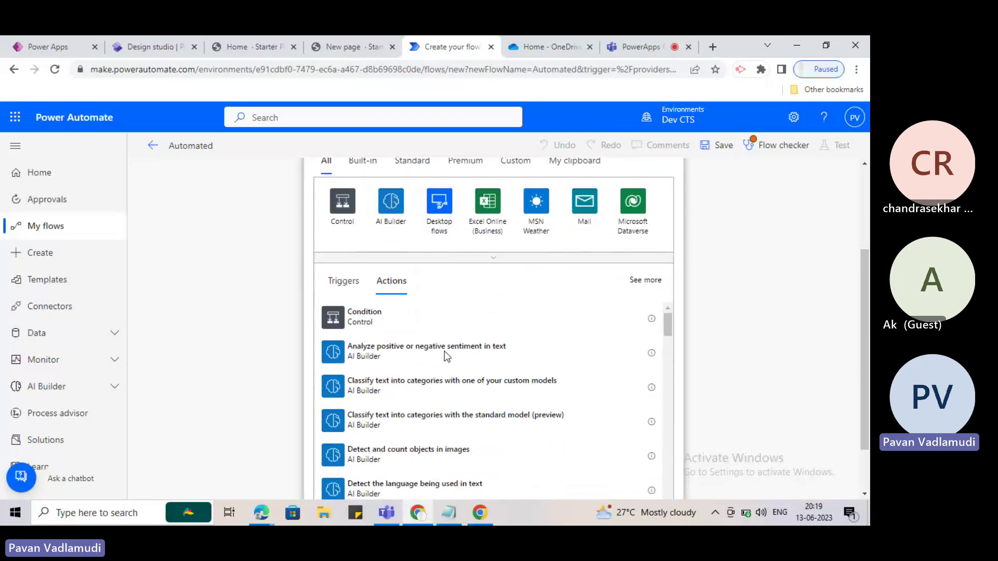
{"action": "scroll", "coordinate": [445, 356], "scroll_direction": "up", "scroll_amount": 3}
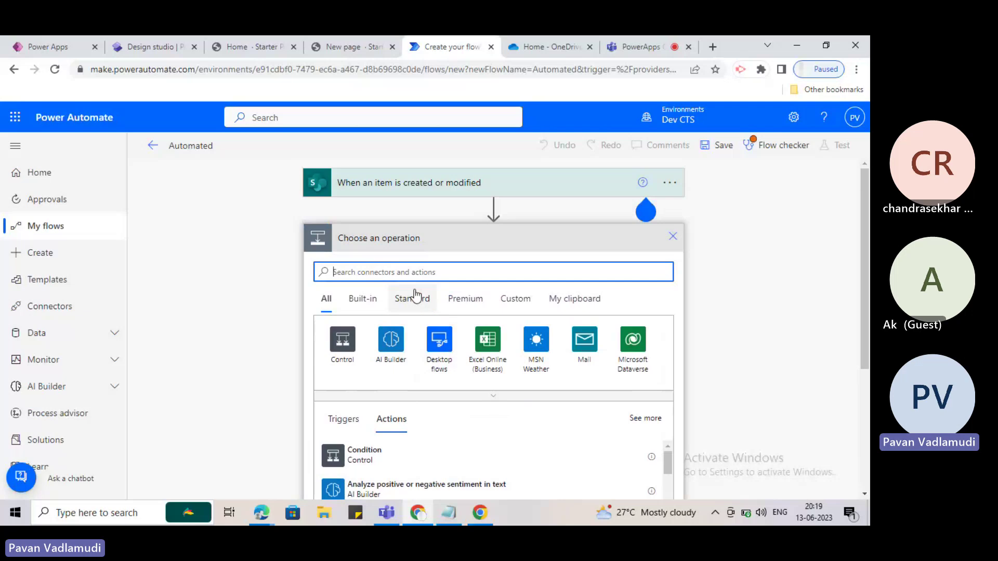
{"action": "scroll", "coordinate": [441, 356], "scroll_direction": "down", "scroll_amount": 10}
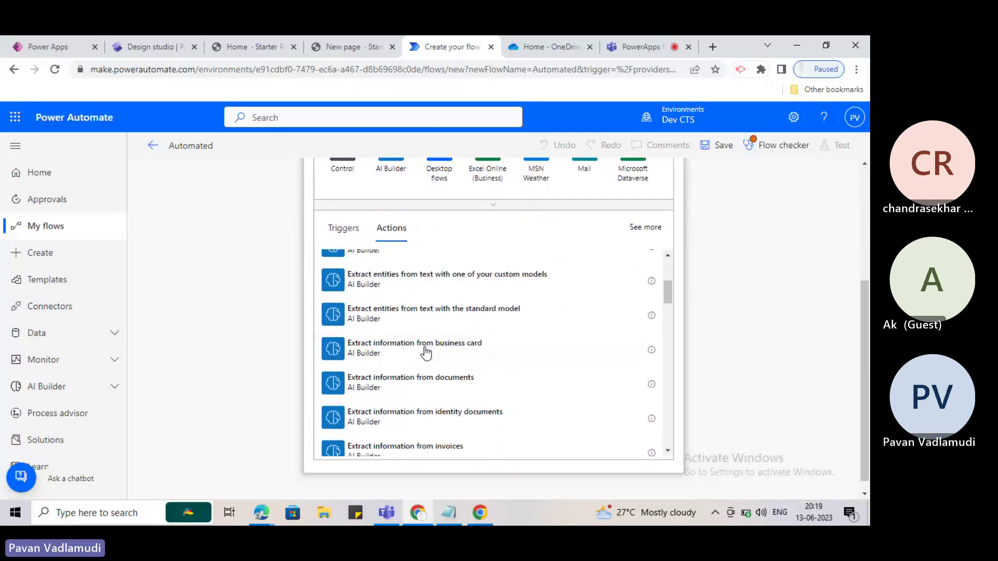
{"action": "scroll", "coordinate": [435, 352], "scroll_direction": "up", "scroll_amount": 6}
{"action": "scroll", "coordinate": [390, 256], "scroll_direction": "up", "scroll_amount": 3}
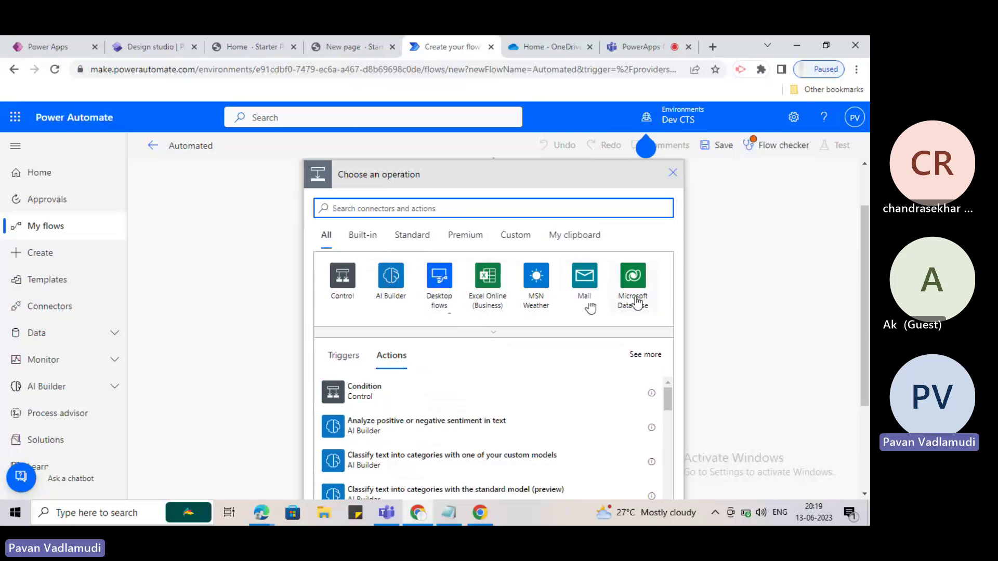
{"action": "left_click", "coordinate": [372, 210]}
{"action": "type", "text": "sharepoint"}
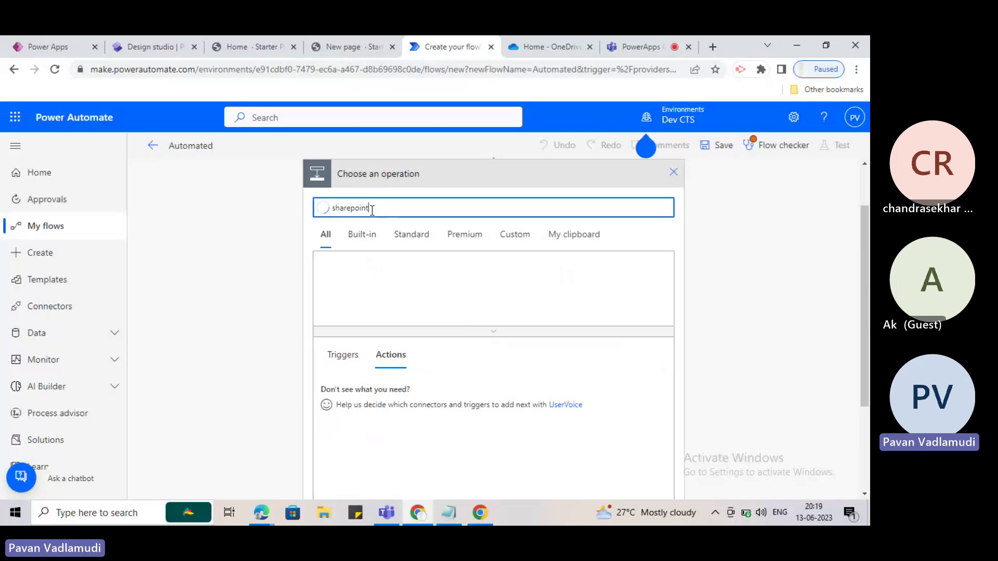
{"action": "scroll", "coordinate": [390, 401], "scroll_direction": "down", "scroll_amount": 3}
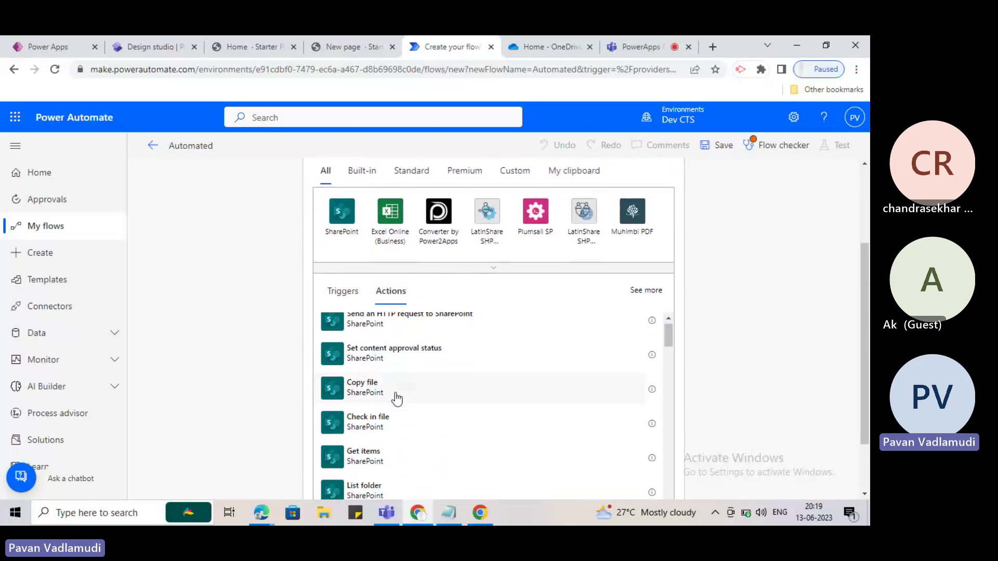
{"action": "scroll", "coordinate": [397, 399], "scroll_direction": "down", "scroll_amount": 10}
{"action": "scroll", "coordinate": [400, 430], "scroll_direction": "up", "scroll_amount": 5}
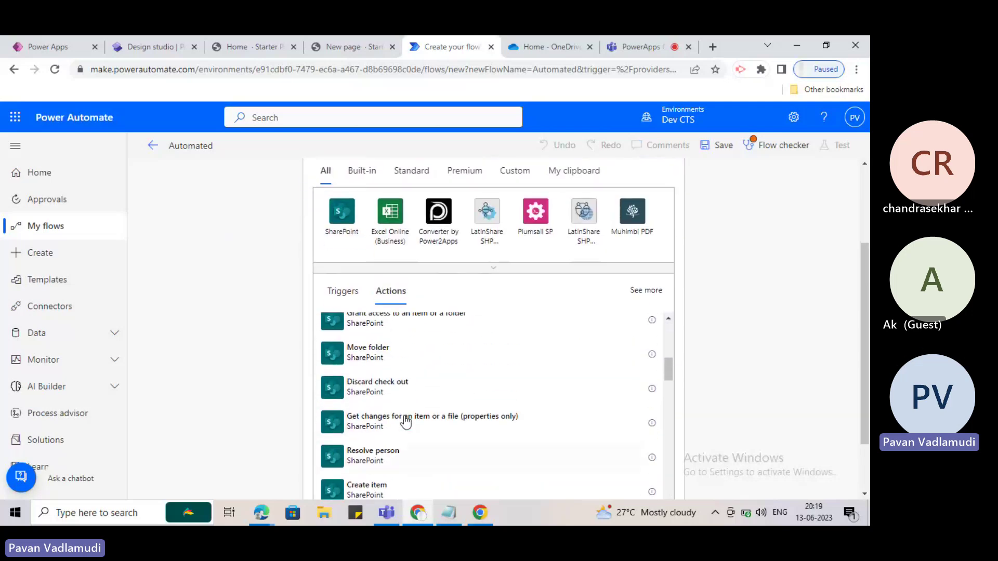
{"action": "scroll", "coordinate": [406, 422], "scroll_direction": "up", "scroll_amount": 4}
{"action": "scroll", "coordinate": [301, 297], "scroll_direction": "up", "scroll_amount": 3}
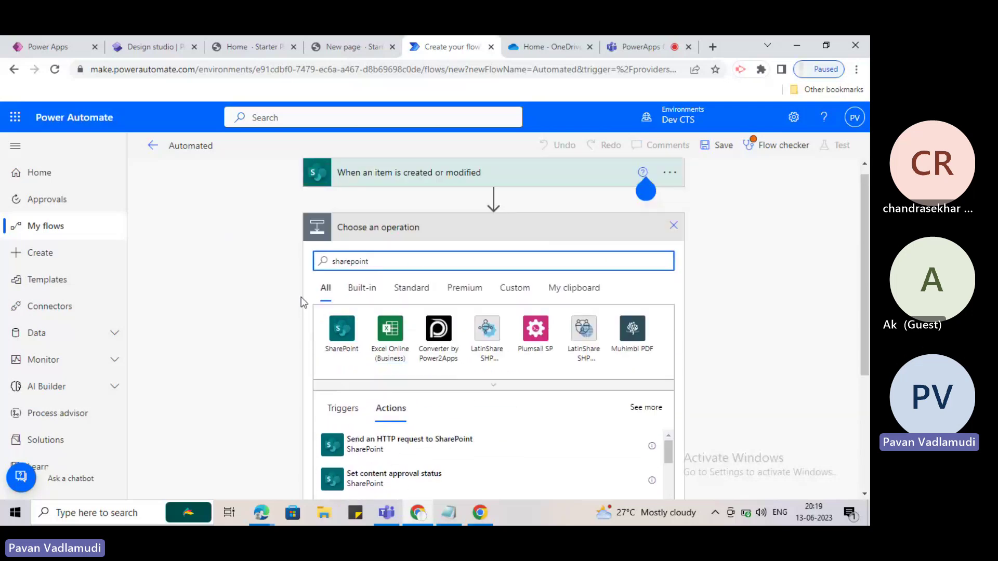
Replace the operation search with 'outlook' to list Office 365 Outlook actions.
{"action": "double_click", "coordinate": [356, 261]}
{"action": "type", "text": "outlook"}
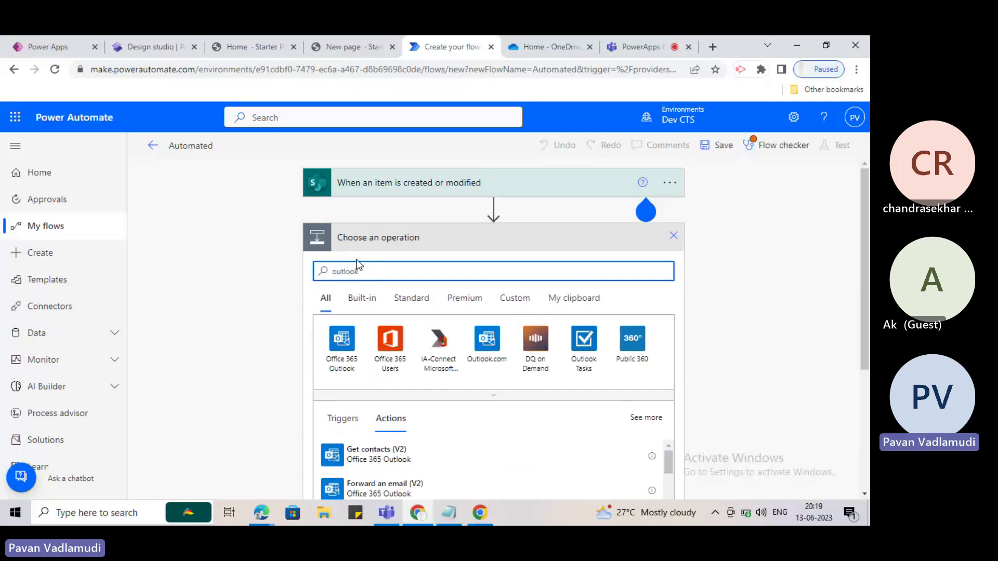
{"action": "scroll", "coordinate": [445, 405], "scroll_direction": "down", "scroll_amount": 6}
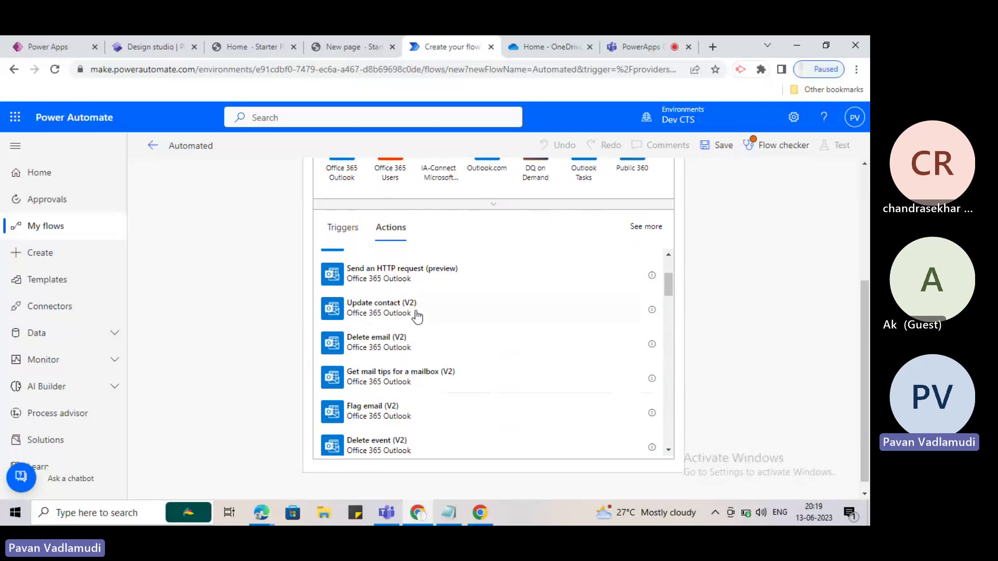
{"action": "scroll", "coordinate": [408, 374], "scroll_direction": "up", "scroll_amount": 8}
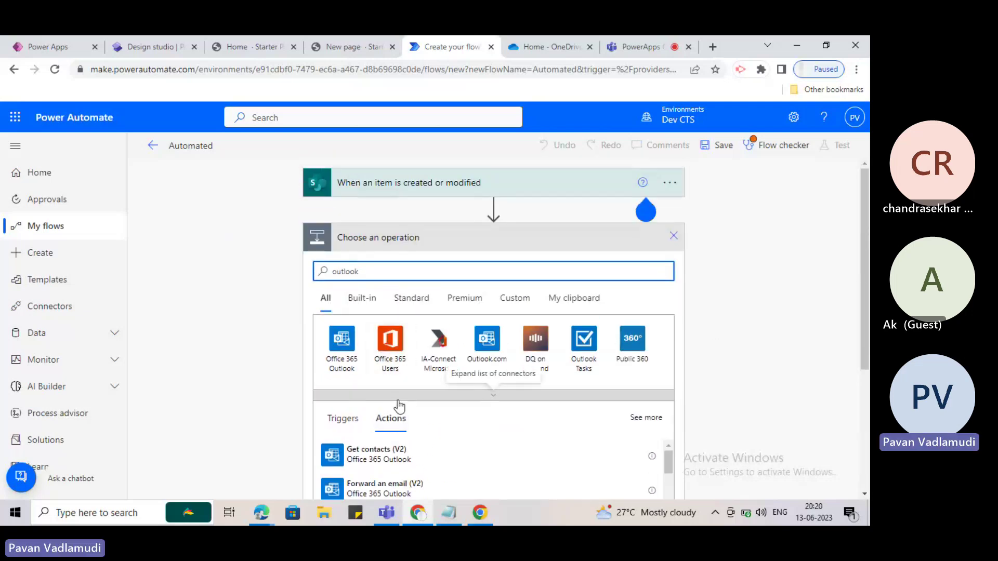
{"action": "left_click_drag", "start_coordinate": [397, 278], "coordinate": [322, 277]}
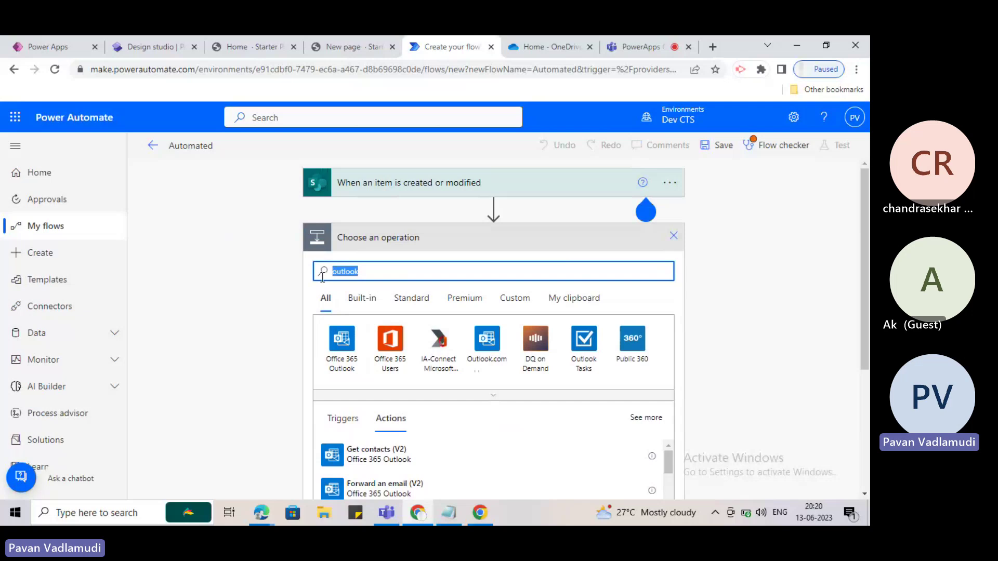
Replace the search with 'dataverse' and browse Dataverse actions like Add a new row and Update a row.
{"action": "key", "text": "BackSpace"}
{"action": "type", "text": "da"}
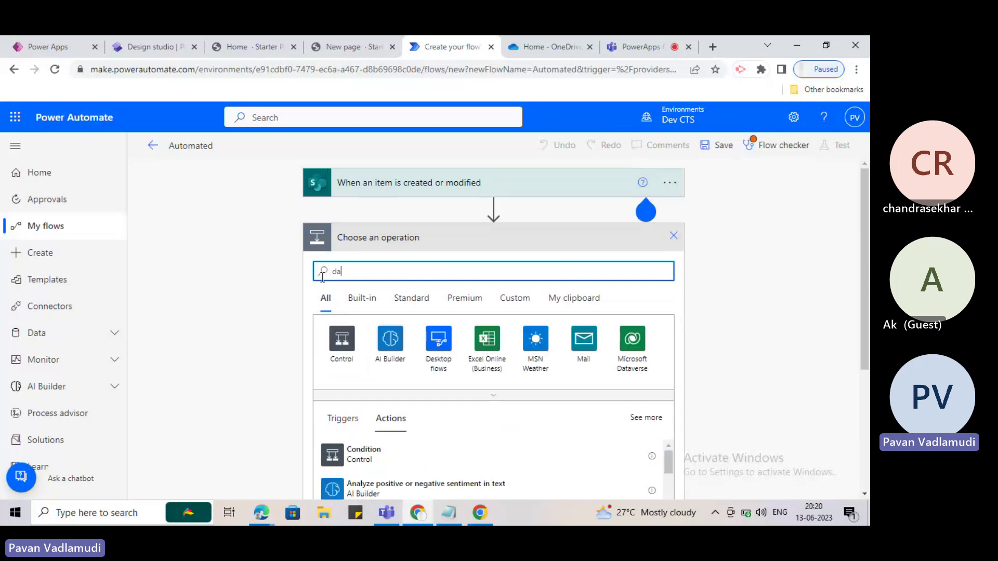
{"action": "type", "text": "tavers"}
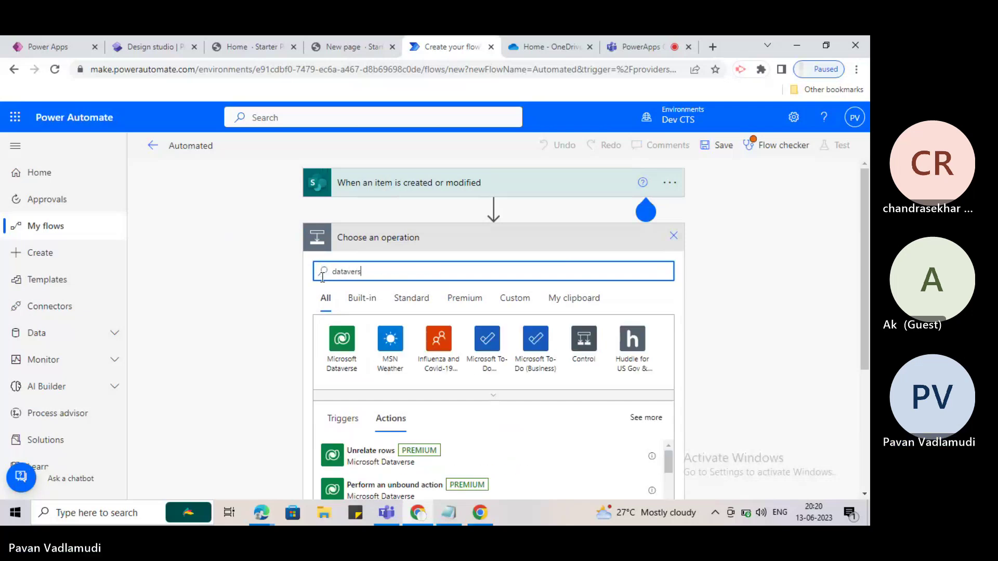
{"action": "type", "text": "e"}
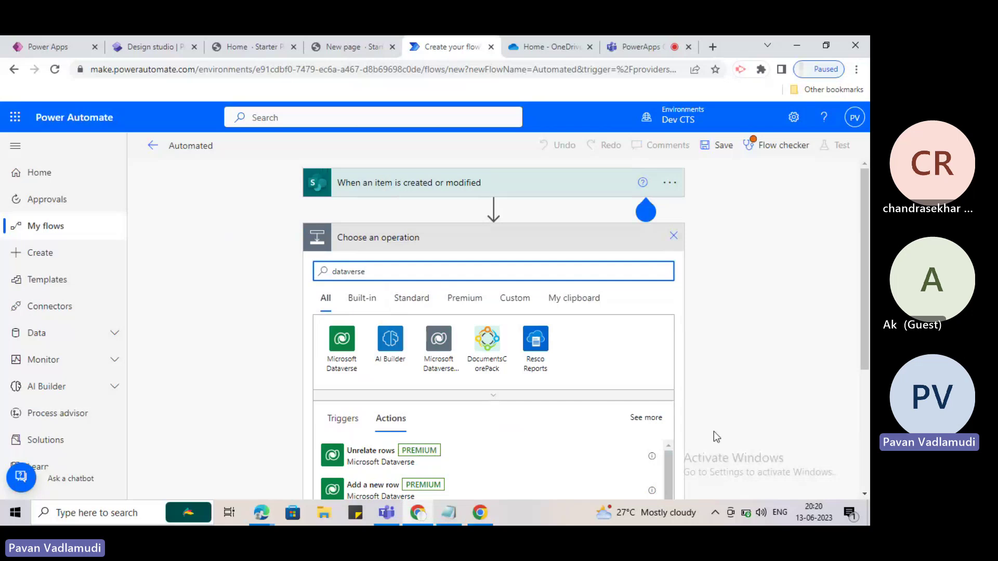
{"action": "scroll", "coordinate": [720, 416], "scroll_direction": "down", "scroll_amount": 1}
{"action": "scroll", "coordinate": [483, 405], "scroll_direction": "down", "scroll_amount": 5}
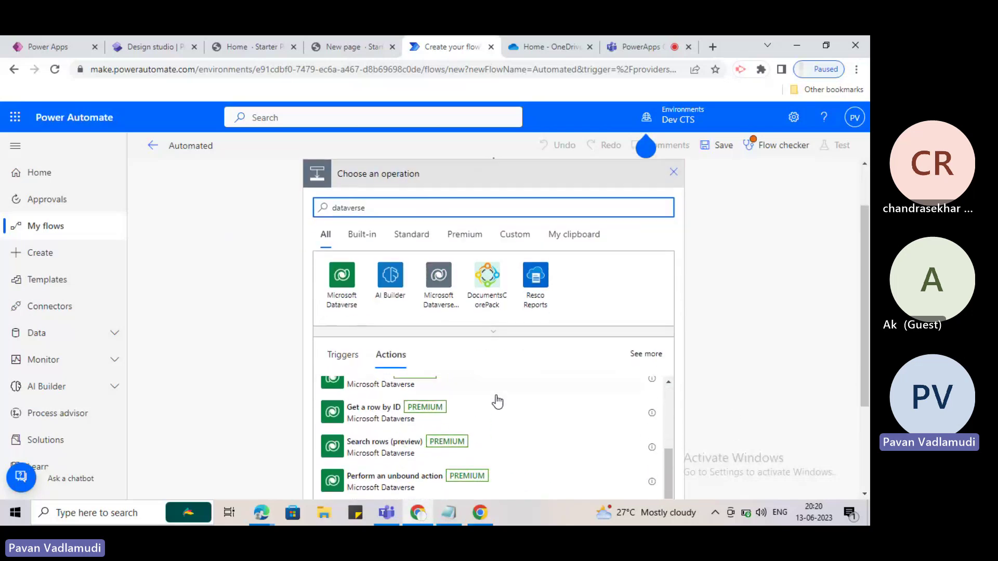
{"action": "scroll", "coordinate": [497, 402], "scroll_direction": "down", "scroll_amount": 5}
{"action": "scroll", "coordinate": [762, 361], "scroll_direction": "down", "scroll_amount": 3}
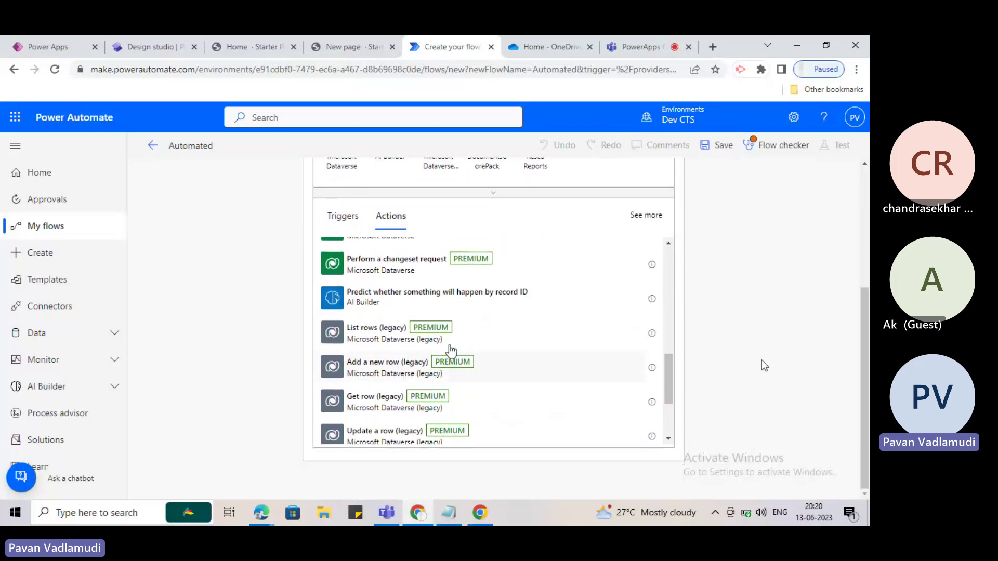
{"action": "scroll", "coordinate": [456, 339], "scroll_direction": "up", "scroll_amount": 8}
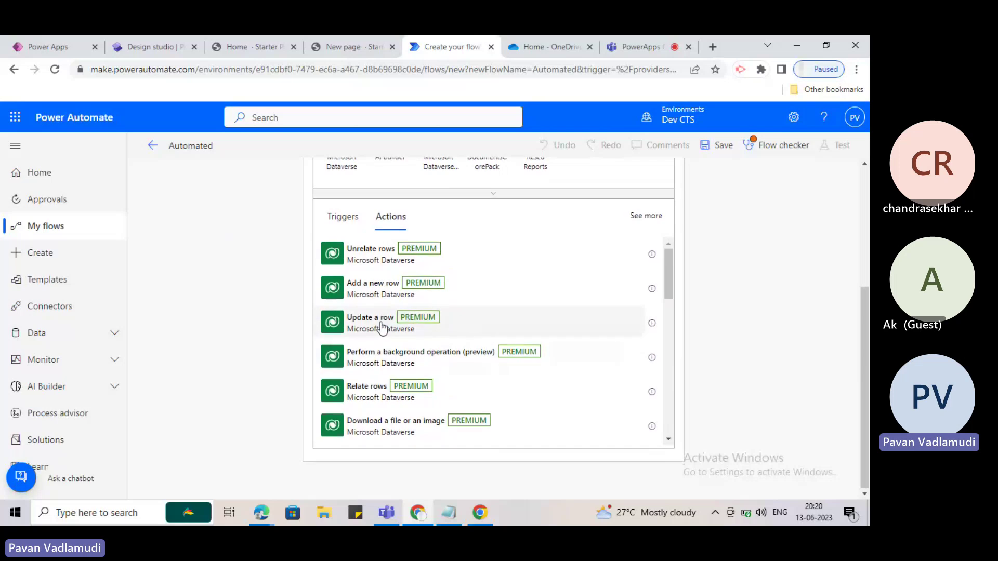
{"action": "scroll", "coordinate": [382, 326], "scroll_direction": "up", "scroll_amount": 3}
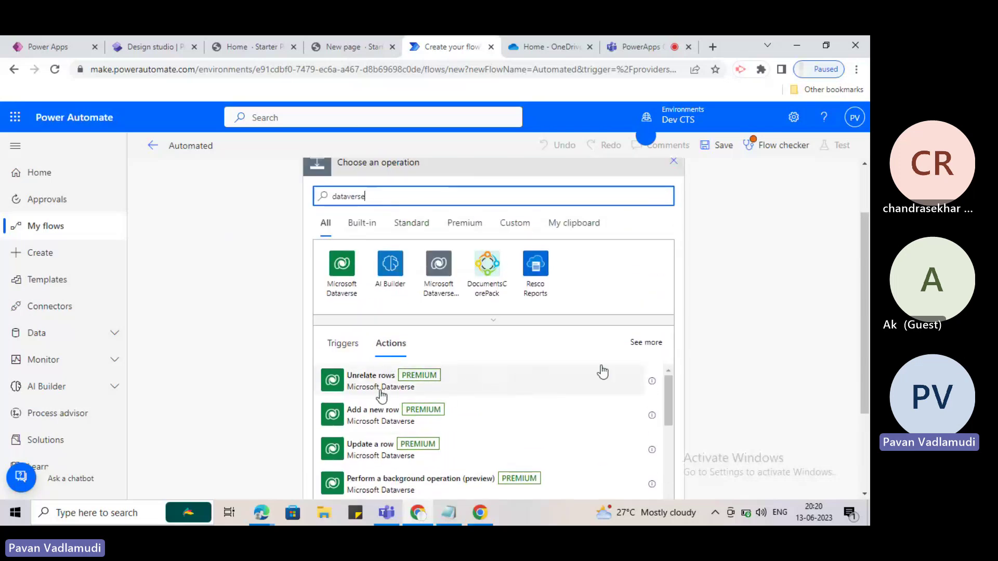
{"action": "scroll", "coordinate": [381, 396], "scroll_direction": "down", "scroll_amount": 1}
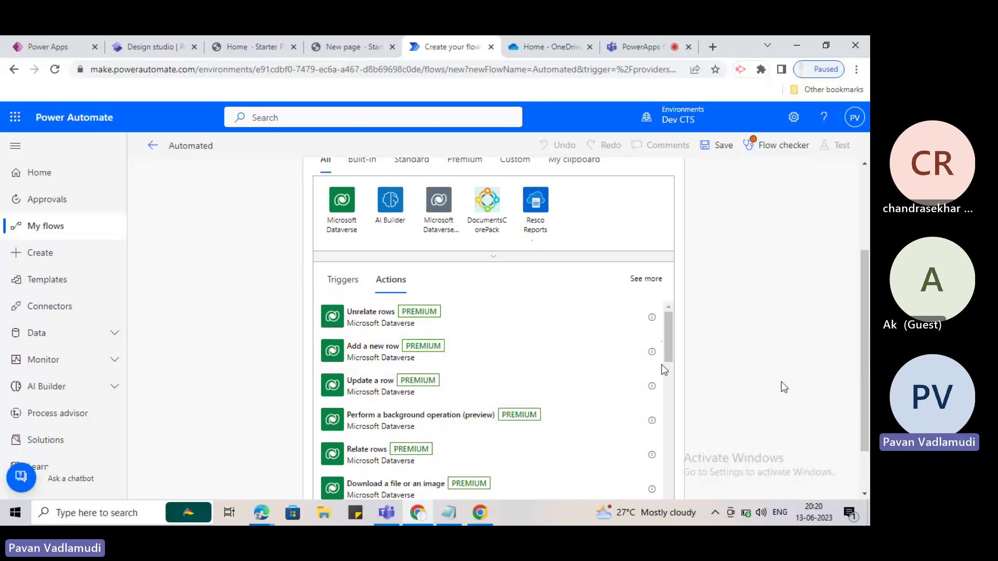
{"action": "scroll", "coordinate": [784, 387], "scroll_direction": "up", "scroll_amount": 3}
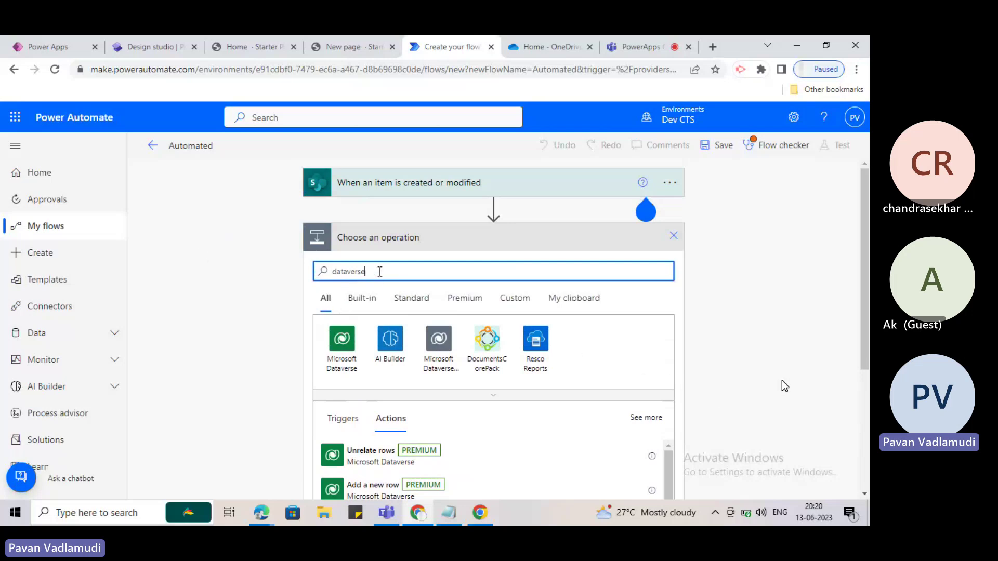
Replace the operation search with 'send' and browse the matching actions.
{"action": "double_click", "coordinate": [380, 272]}
{"action": "key", "text": "BackSpace"}
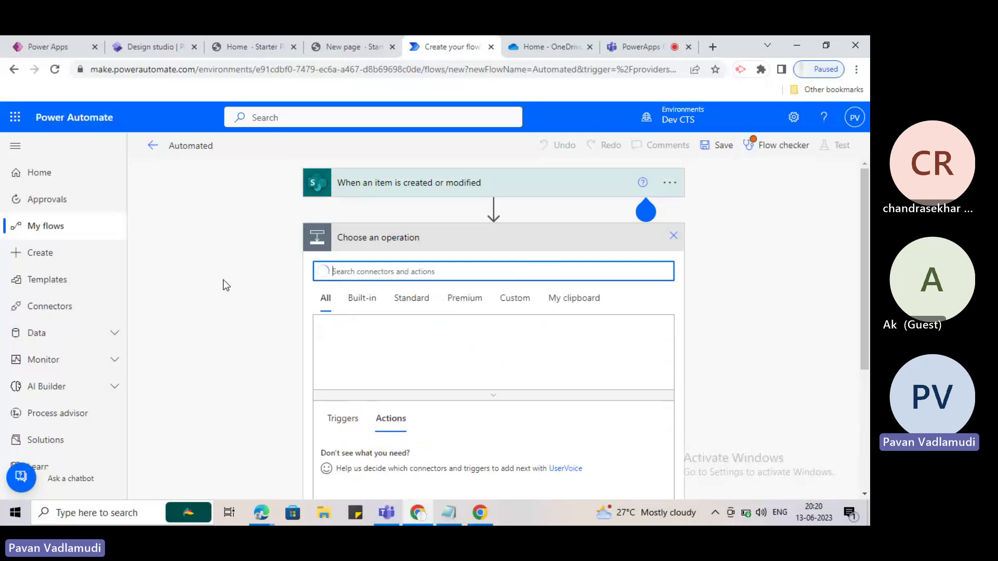
{"action": "type", "text": "send"}
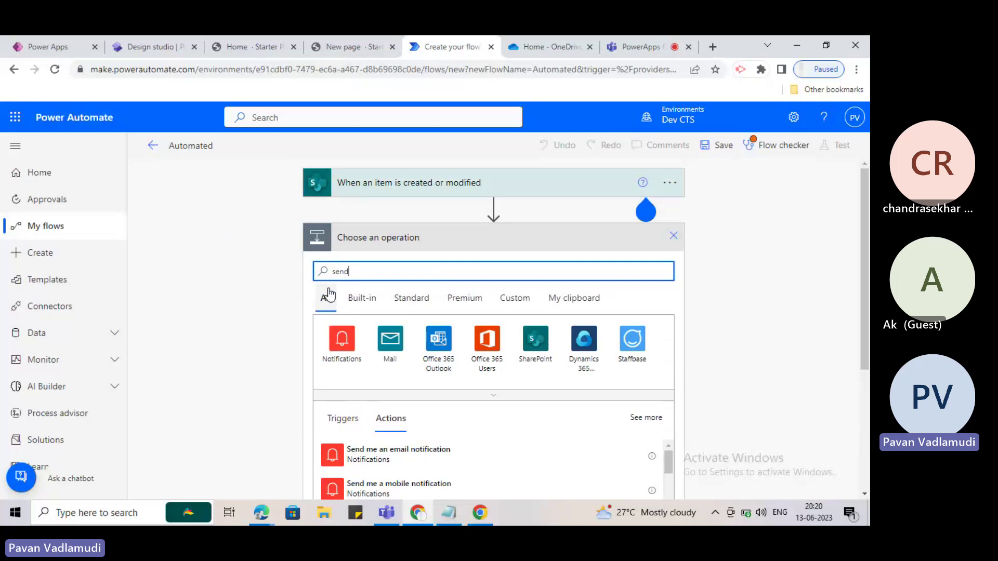
{"action": "scroll", "coordinate": [703, 325], "scroll_direction": "down", "scroll_amount": 2}
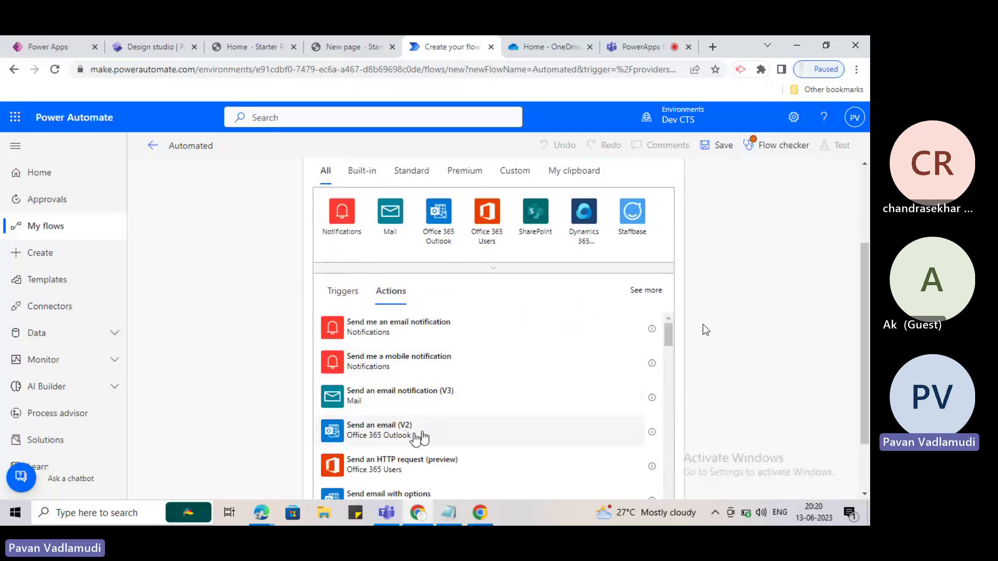
{"action": "scroll", "coordinate": [482, 381], "scroll_direction": "up", "scroll_amount": 2}
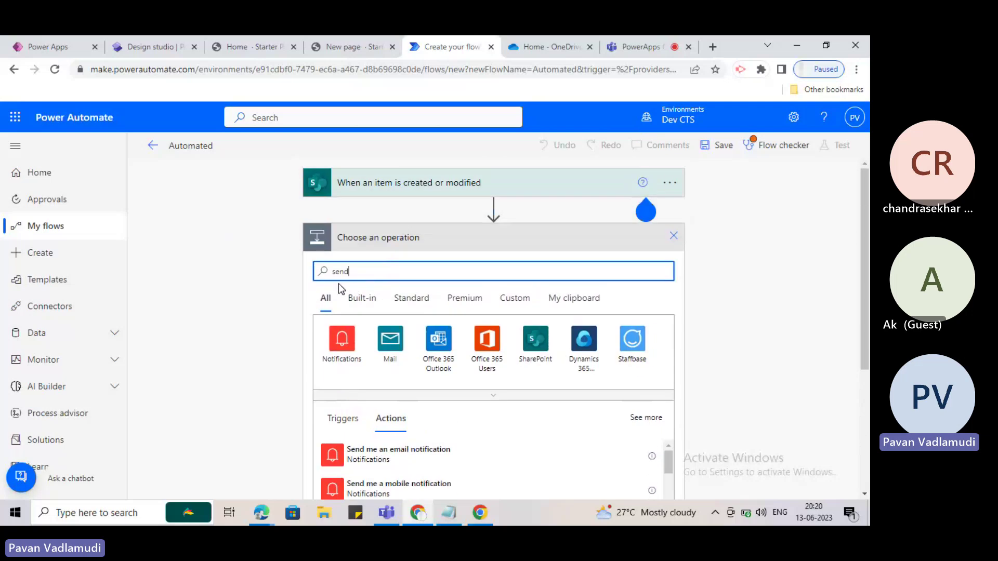
{"action": "scroll", "coordinate": [398, 357], "scroll_direction": "down", "scroll_amount": 2}
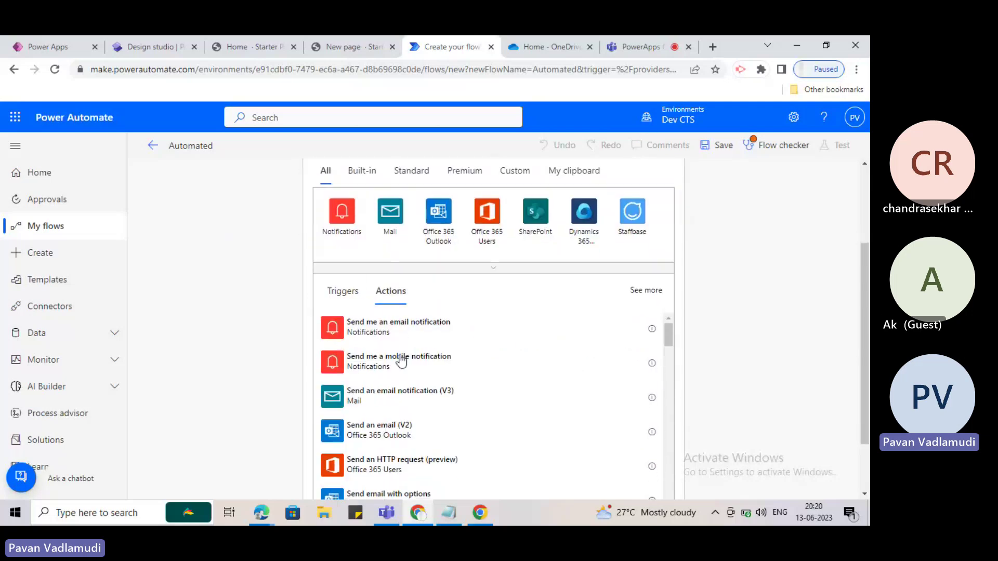
{"action": "scroll", "coordinate": [399, 414], "scroll_direction": "down", "scroll_amount": 1}
{"action": "scroll", "coordinate": [378, 350], "scroll_direction": "up", "scroll_amount": 2}
{"action": "scroll", "coordinate": [384, 395], "scroll_direction": "up", "scroll_amount": 2}
{"action": "scroll", "coordinate": [363, 260], "scroll_direction": "down", "scroll_amount": 3}
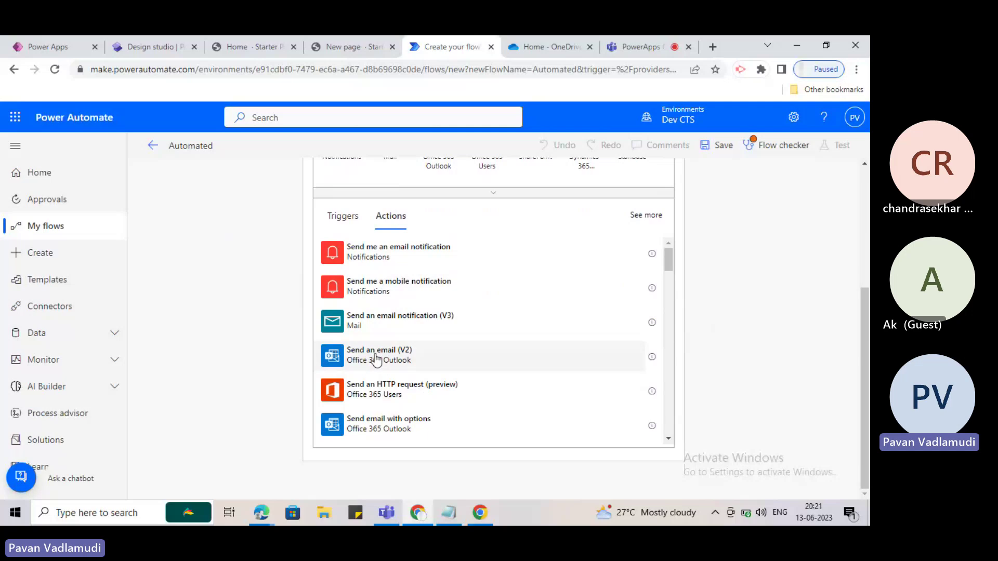
Add the Send an email (V2) action and place the cursor in its To field.
{"action": "left_click", "coordinate": [375, 359]}
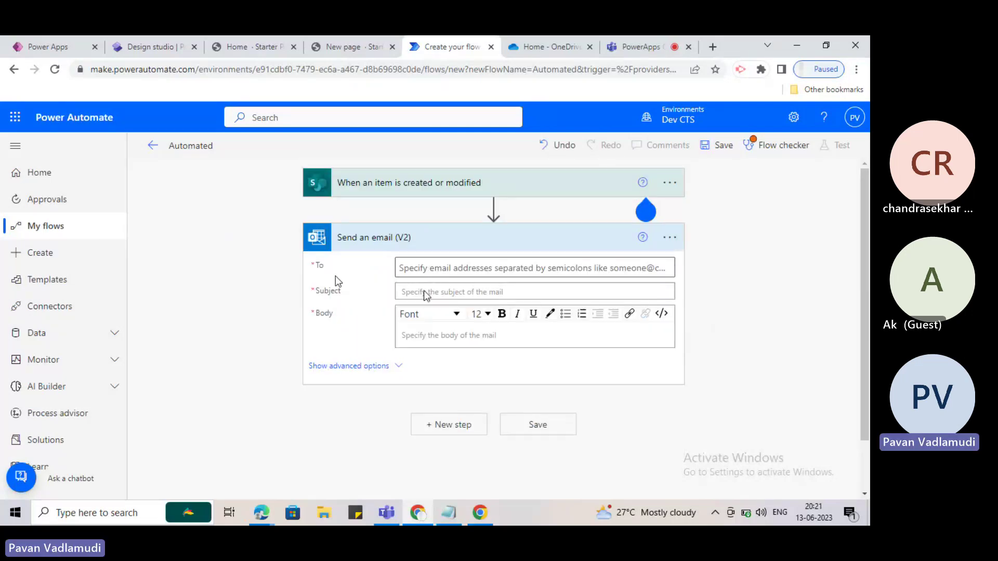
{"action": "double_click", "coordinate": [343, 269]}
{"action": "left_click", "coordinate": [335, 273]}
{"action": "left_click", "coordinate": [428, 269]}
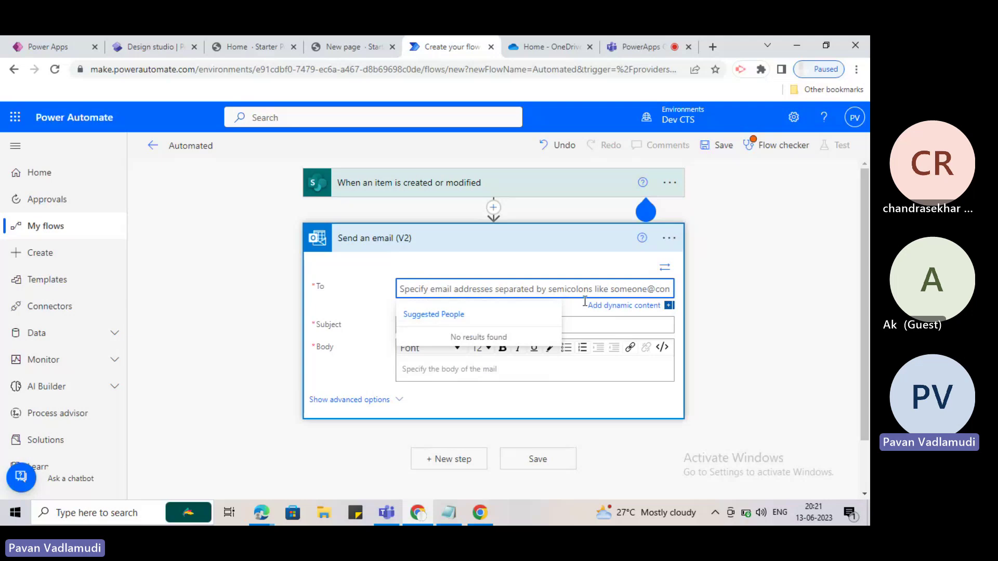
Check the To field's dynamic content (nothing available), then expand the SharePoint trigger card.
{"action": "left_click", "coordinate": [611, 306]}
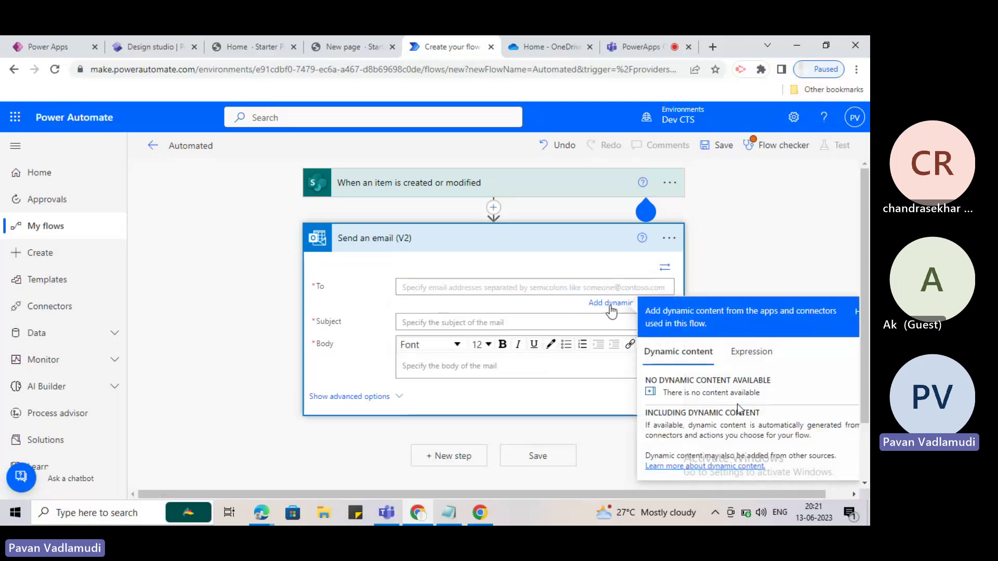
{"action": "scroll", "coordinate": [721, 403], "scroll_direction": "down", "scroll_amount": 1}
{"action": "scroll", "coordinate": [466, 356], "scroll_direction": "up", "scroll_amount": 1}
{"action": "scroll", "coordinate": [709, 422], "scroll_direction": "down", "scroll_amount": 1}
{"action": "scroll", "coordinate": [367, 306], "scroll_direction": "up", "scroll_amount": 1}
{"action": "left_click", "coordinate": [429, 188]}
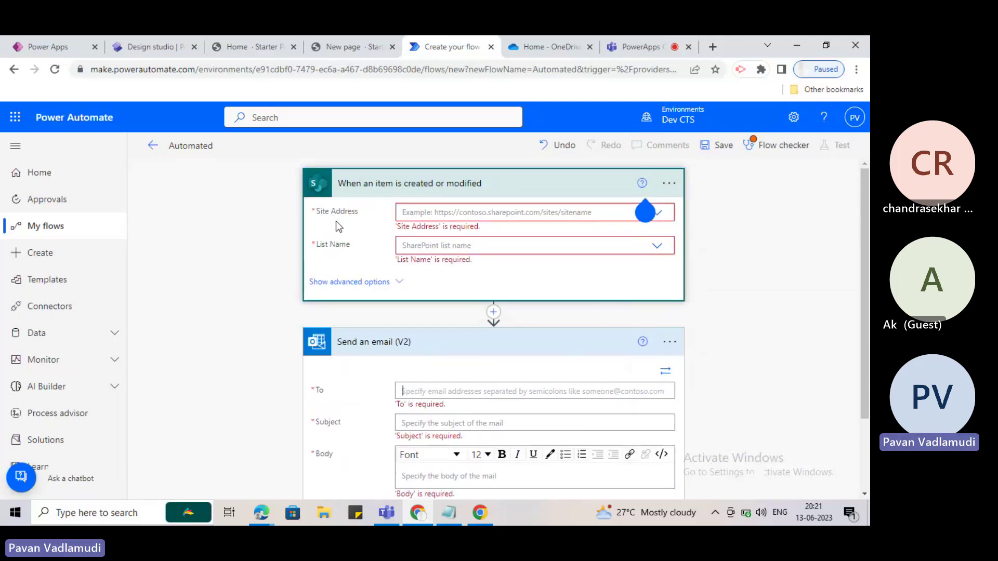
Set the trigger's Site Address to the CohnReznick site and List Name to 'Issue tracker'.
{"action": "left_click", "coordinate": [661, 218]}
{"action": "left_click", "coordinate": [657, 213]}
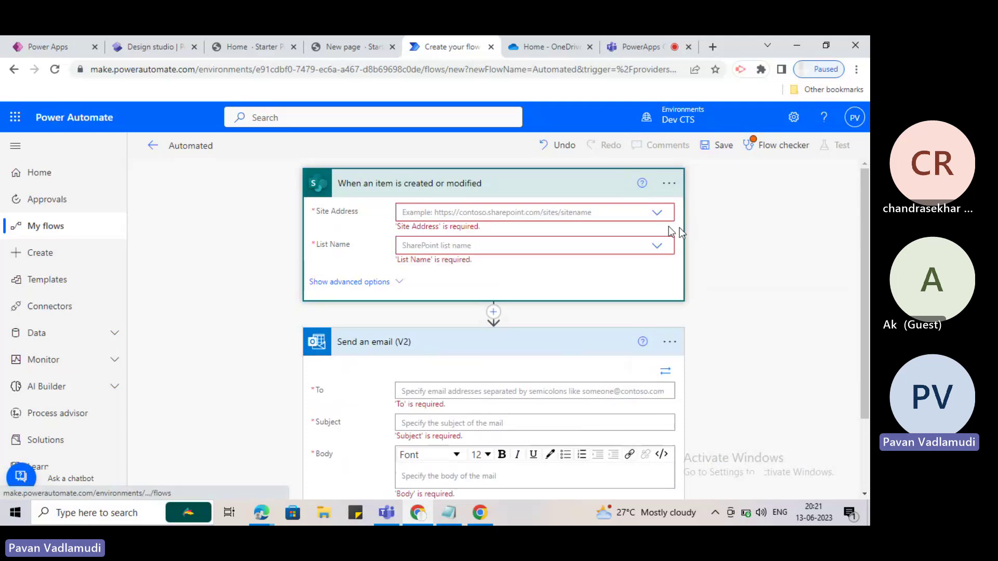
{"action": "left_click", "coordinate": [655, 216]}
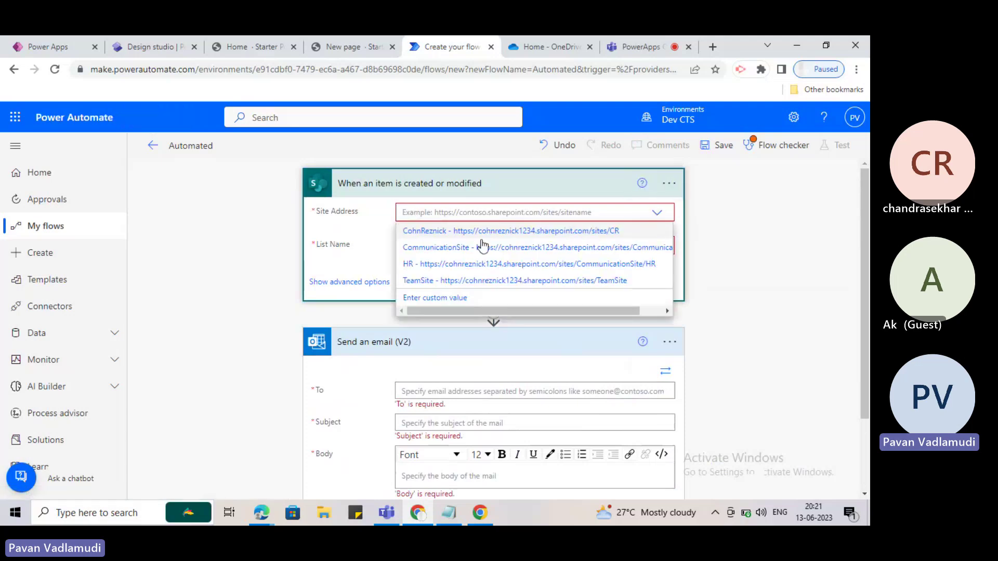
{"action": "left_click", "coordinate": [447, 234]}
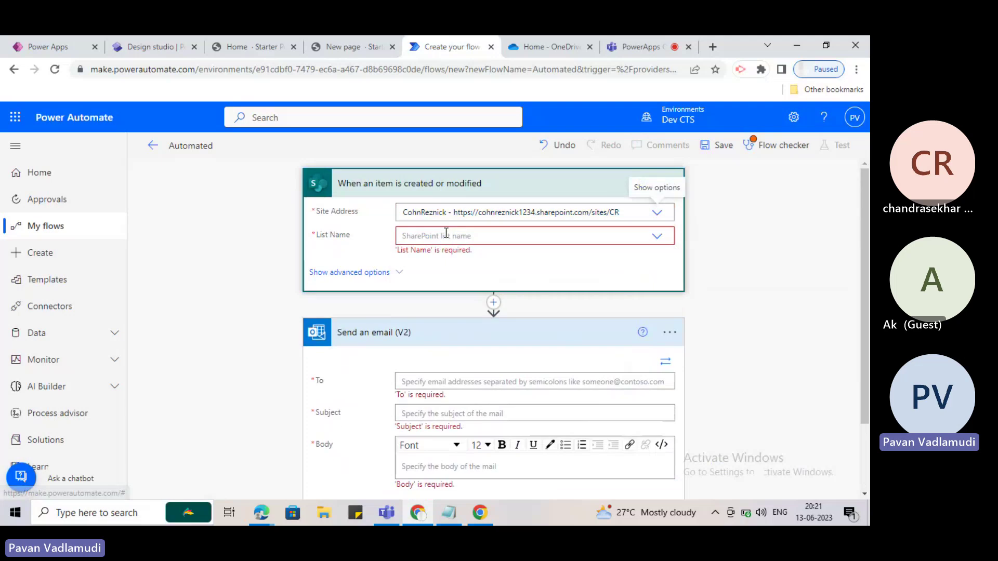
{"action": "left_click", "coordinate": [657, 237]}
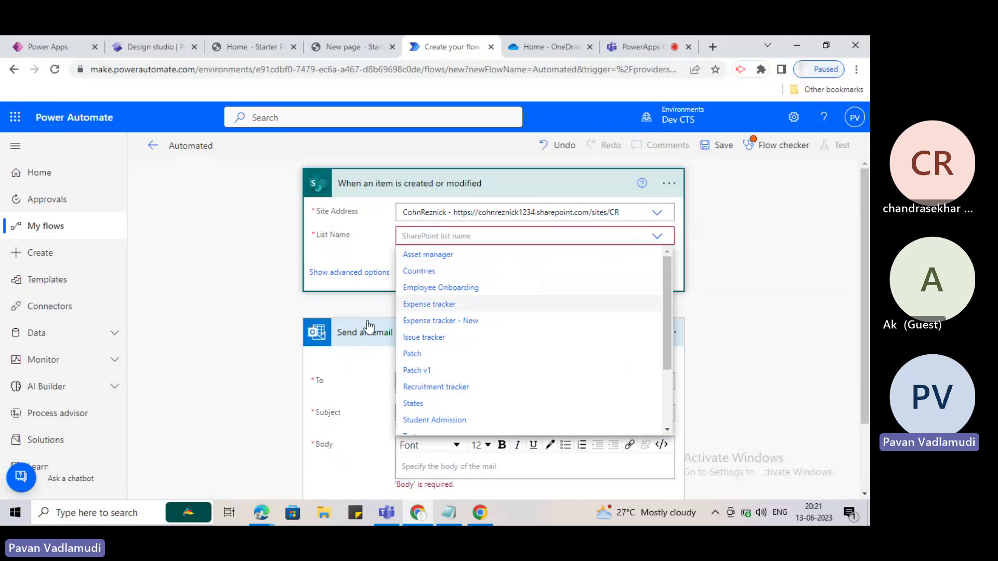
{"action": "left_click", "coordinate": [440, 338]}
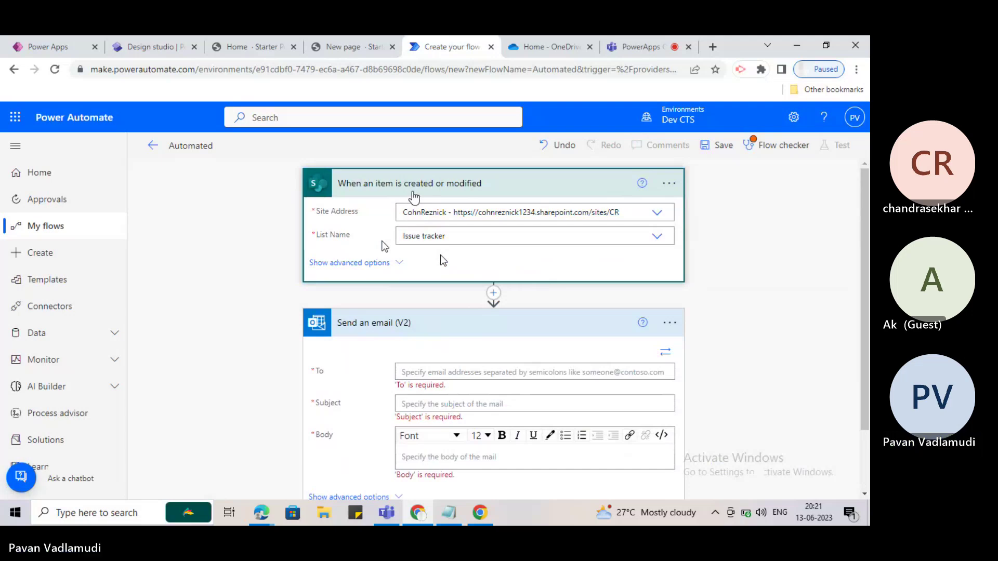
Start filling the email recipient, then collapse and re-expand the Send an email step.
{"action": "left_click", "coordinate": [441, 367]}
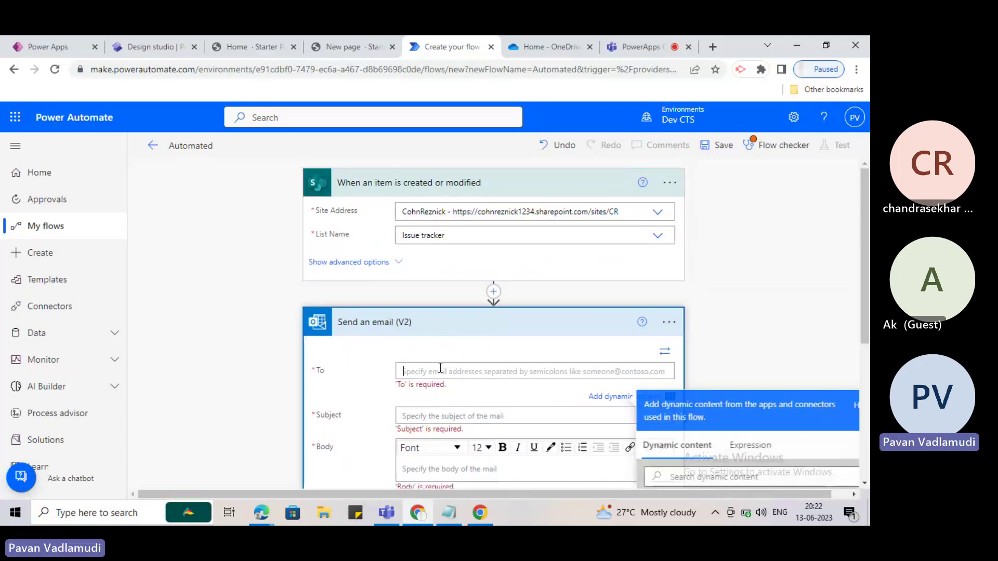
{"action": "scroll", "coordinate": [434, 333], "scroll_direction": "down", "scroll_amount": 3}
{"action": "scroll", "coordinate": [350, 310], "scroll_direction": "up", "scroll_amount": 3}
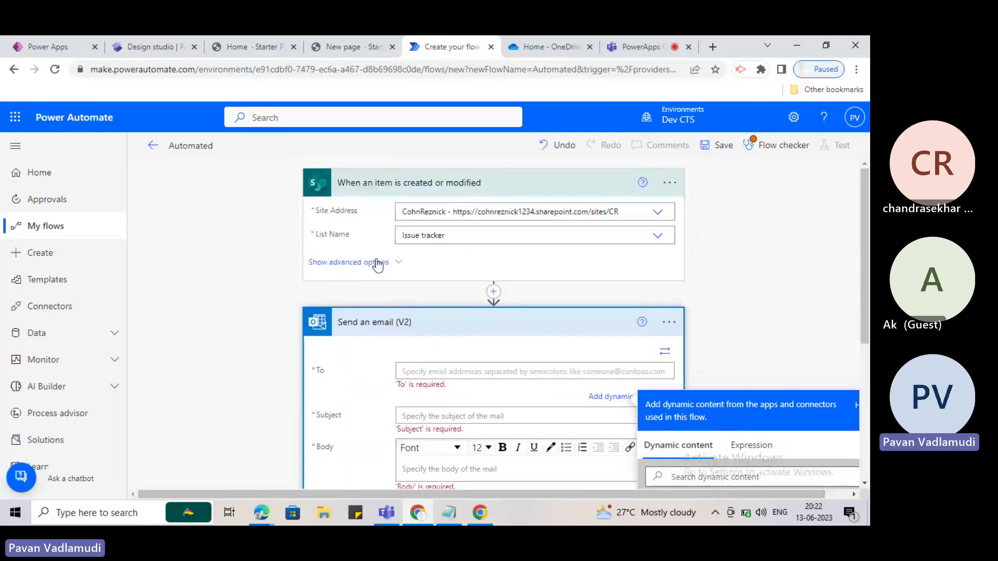
{"action": "scroll", "coordinate": [378, 265], "scroll_direction": "down", "scroll_amount": 3}
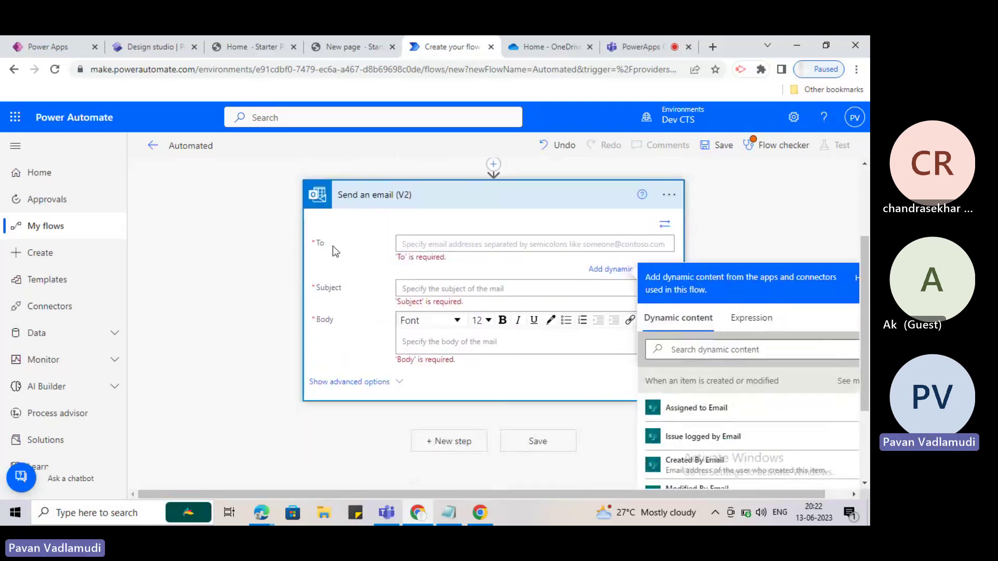
{"action": "left_click", "coordinate": [299, 249]}
{"action": "left_click", "coordinate": [339, 249]}
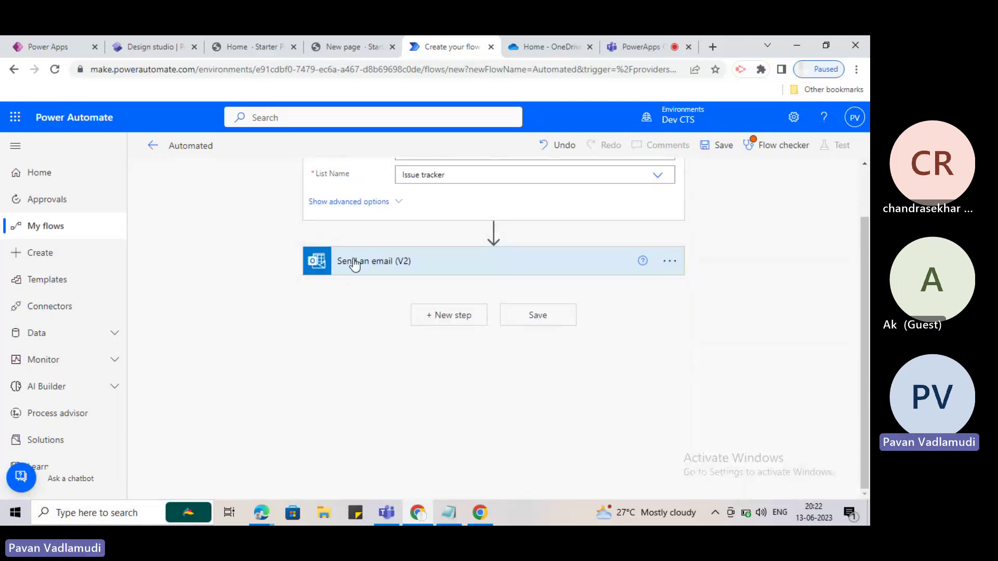
{"action": "left_click", "coordinate": [354, 263]}
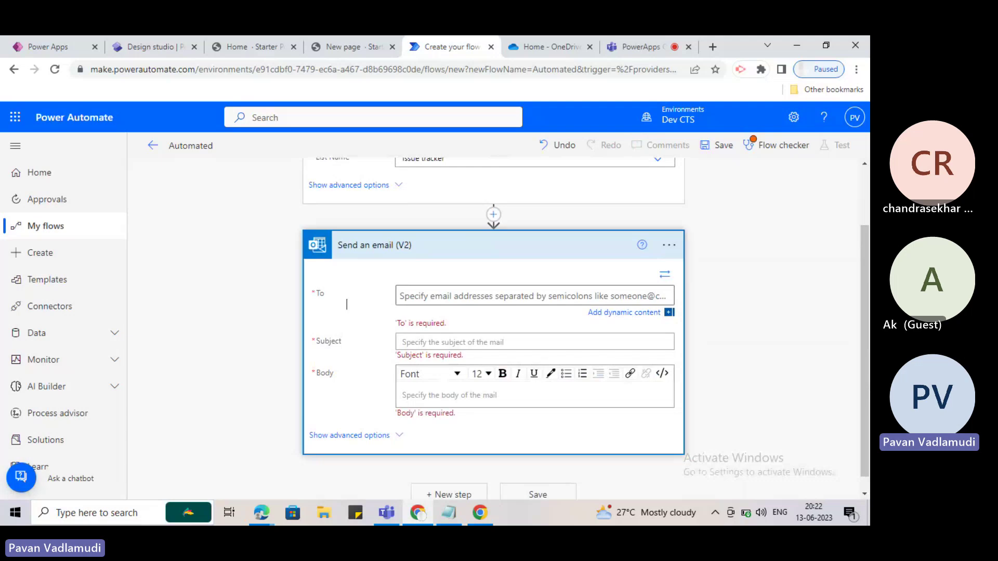
Fill the email's To field with the trigger's Created By Email dynamic value.
{"action": "left_click", "coordinate": [466, 289]}
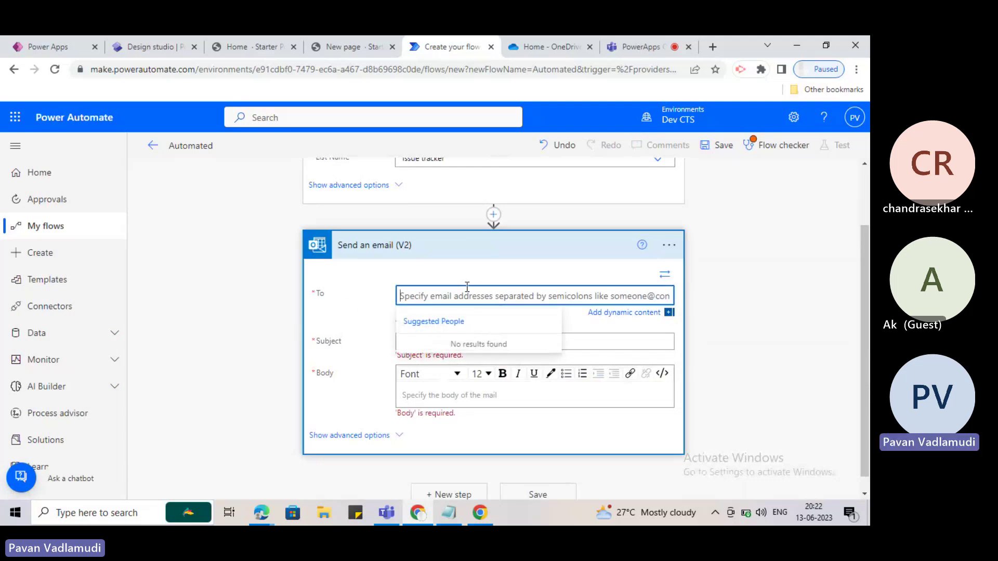
{"action": "scroll", "coordinate": [452, 289], "scroll_direction": "down", "scroll_amount": 1}
{"action": "left_click", "coordinate": [460, 285]}
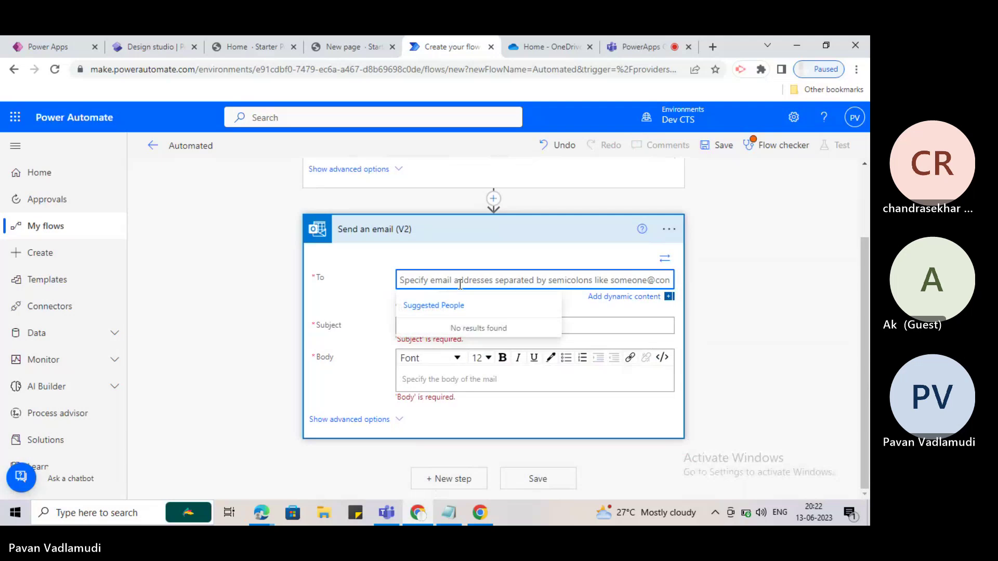
{"action": "left_click", "coordinate": [617, 296]}
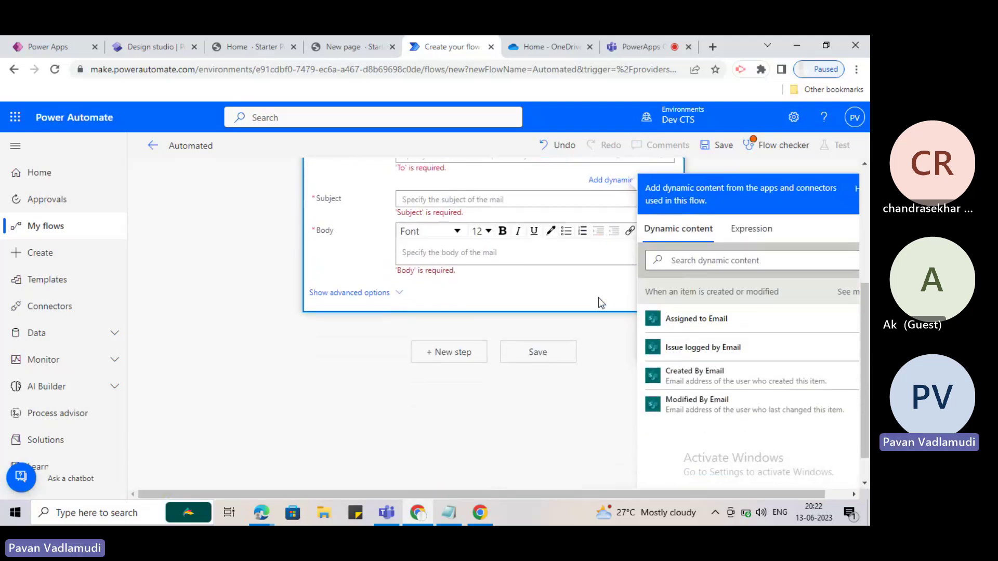
{"action": "scroll", "coordinate": [351, 244], "scroll_direction": "up", "scroll_amount": 3}
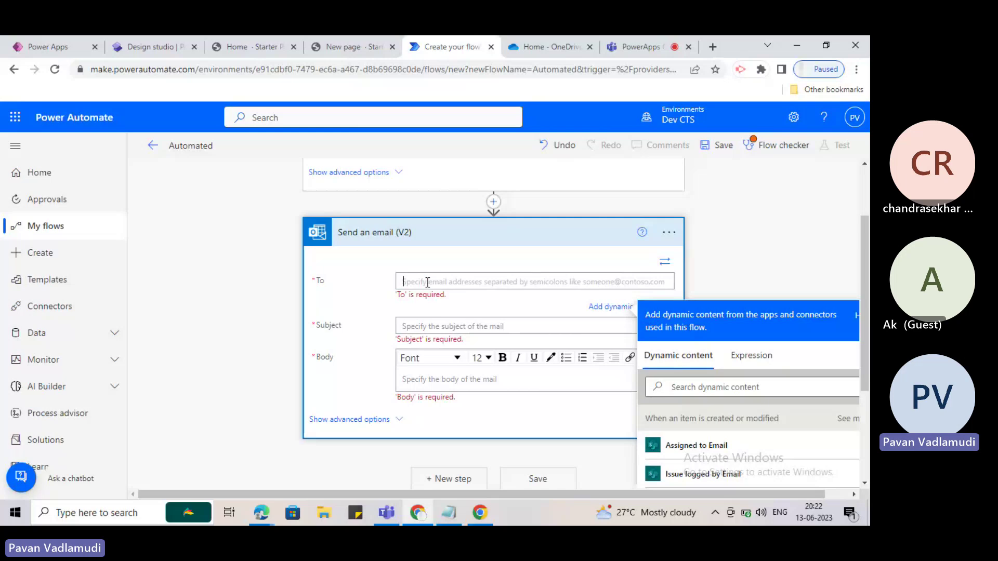
{"action": "scroll", "coordinate": [753, 345], "scroll_direction": "down", "scroll_amount": 1}
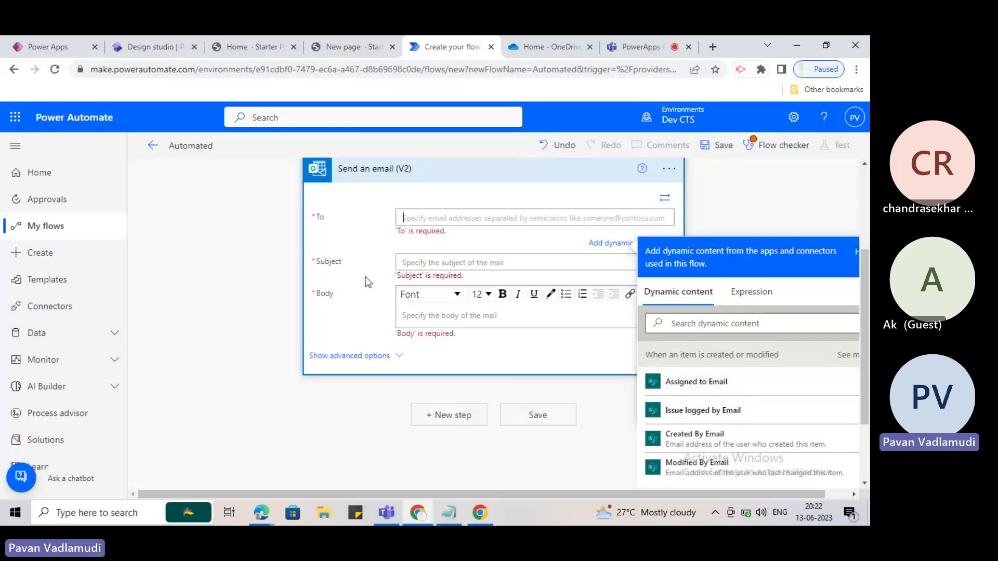
{"action": "scroll", "coordinate": [366, 276], "scroll_direction": "up", "scroll_amount": 2}
{"action": "scroll", "coordinate": [366, 276], "scroll_direction": "down", "scroll_amount": 2}
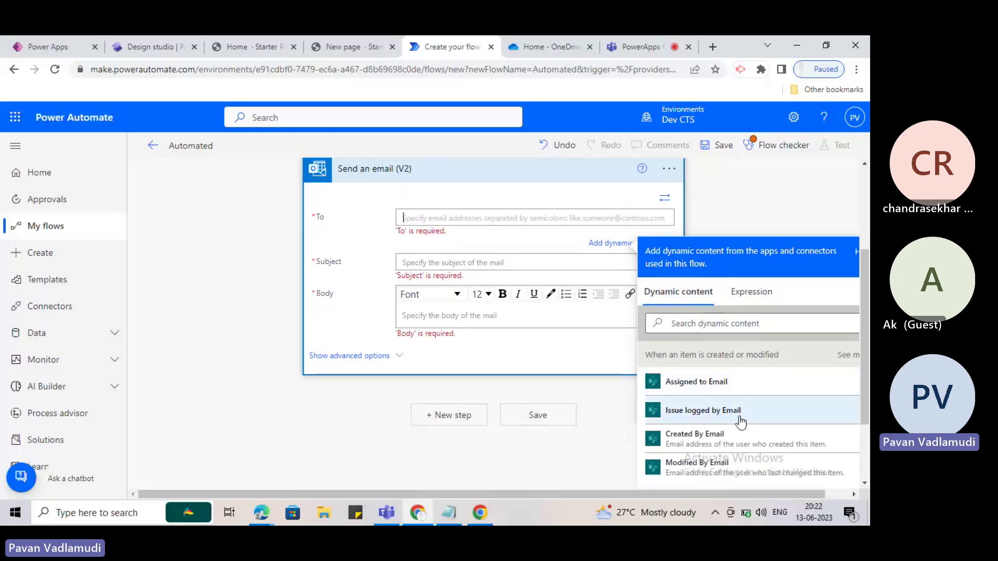
{"action": "scroll", "coordinate": [726, 410], "scroll_direction": "down", "scroll_amount": 1}
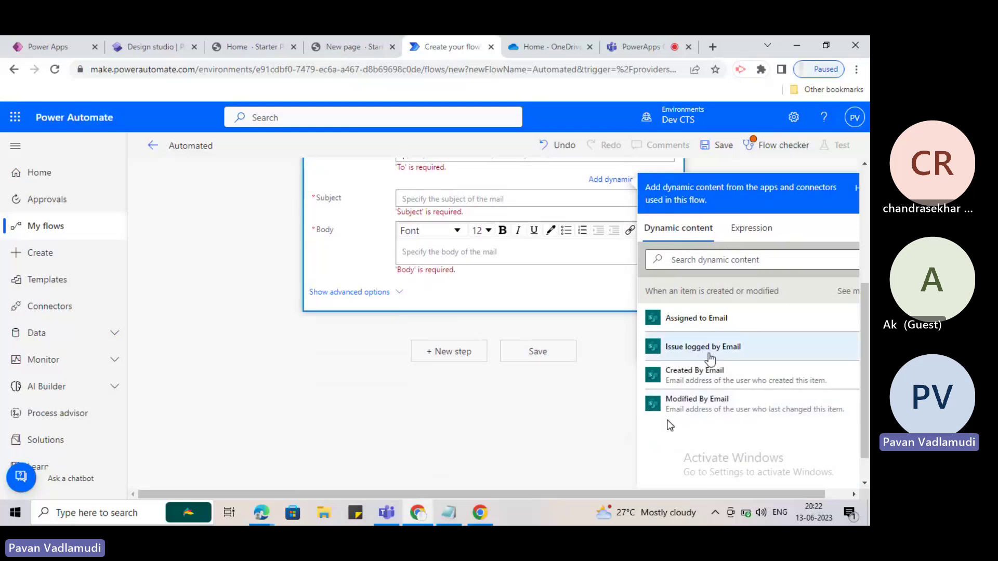
{"action": "left_click", "coordinate": [697, 371]}
{"action": "scroll", "coordinate": [635, 327], "scroll_direction": "up", "scroll_amount": 4}
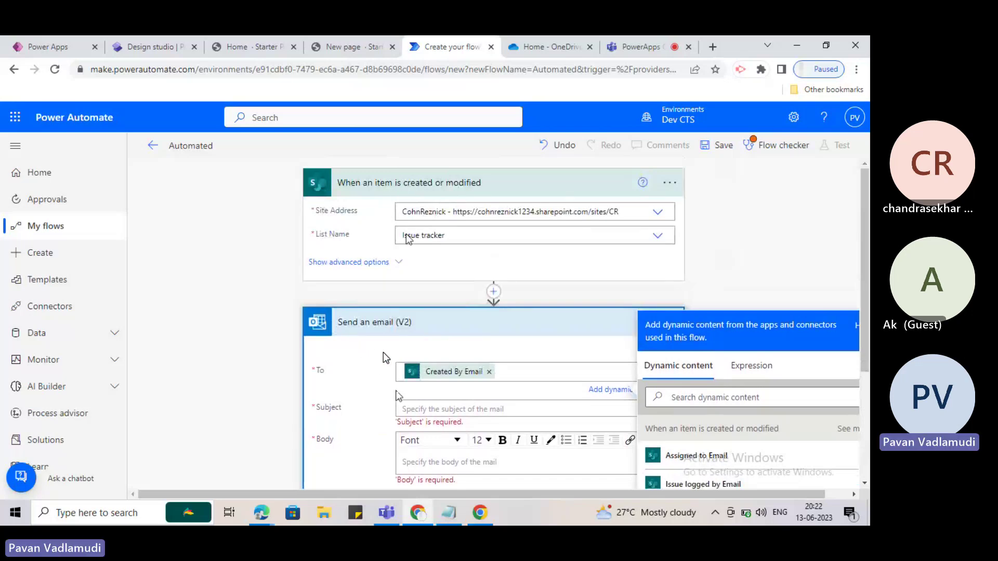
{"action": "scroll", "coordinate": [464, 382], "scroll_direction": "down", "scroll_amount": 1}
Enter 'test' as the email Subject.
{"action": "scroll", "coordinate": [465, 382], "scroll_direction": "down", "scroll_amount": 2}
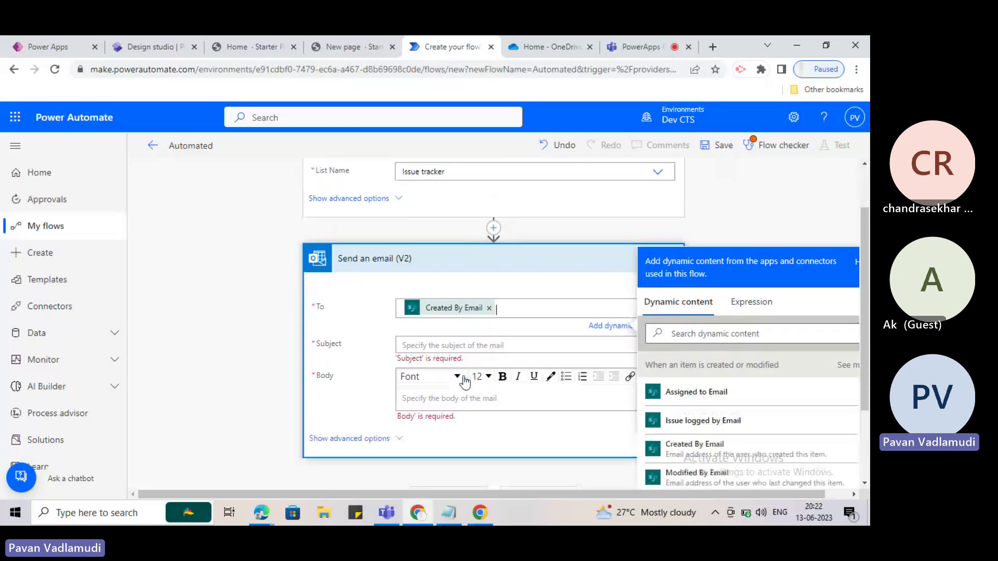
{"action": "left_click", "coordinate": [449, 345]}
{"action": "type", "text": "test"}
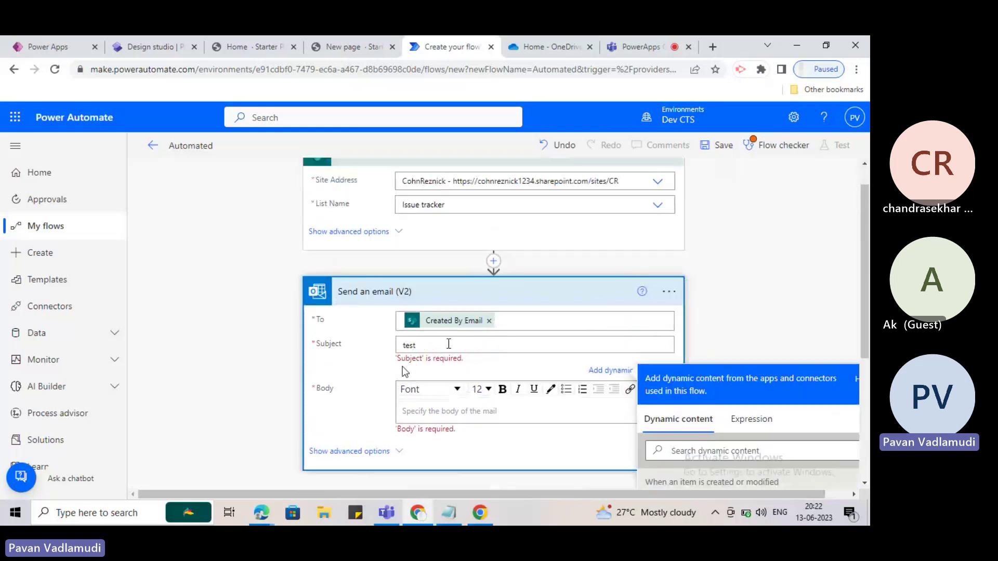
{"action": "left_click", "coordinate": [367, 356]}
Enter 'test' as the email Body and close the dynamic content panel.
{"action": "left_click", "coordinate": [417, 357]}
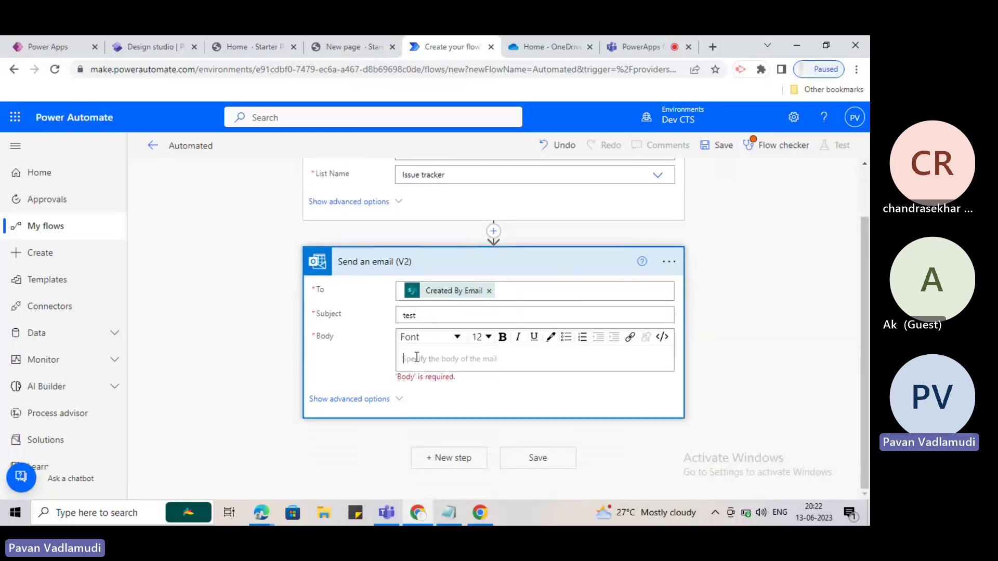
{"action": "type", "text": "test"}
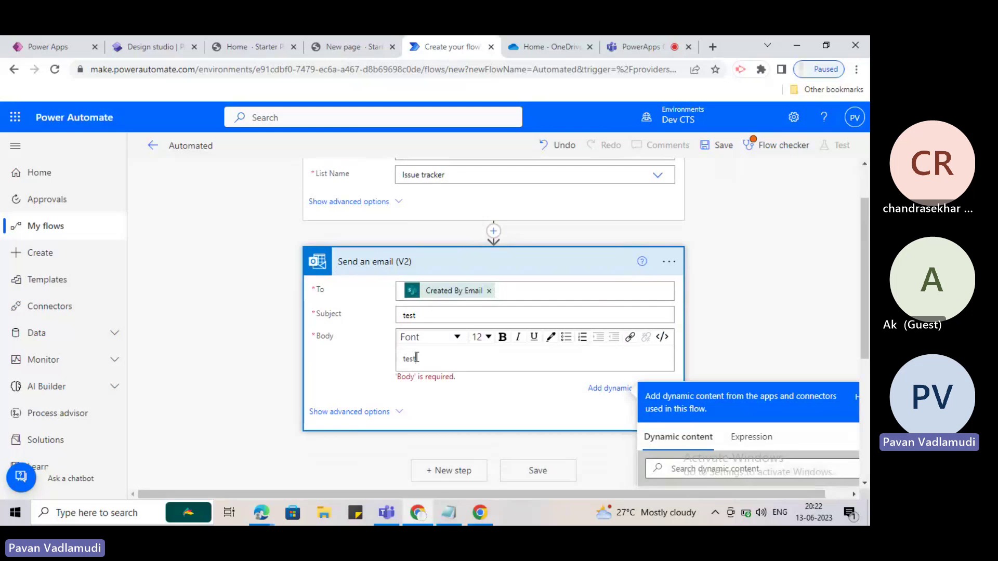
{"action": "left_click", "coordinate": [377, 364]}
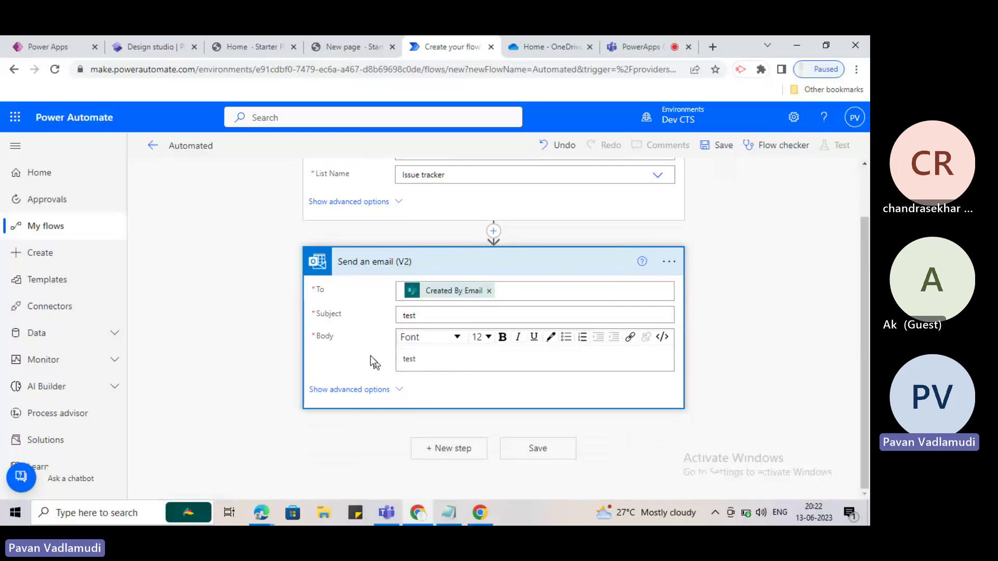
{"action": "left_click", "coordinate": [440, 357]}
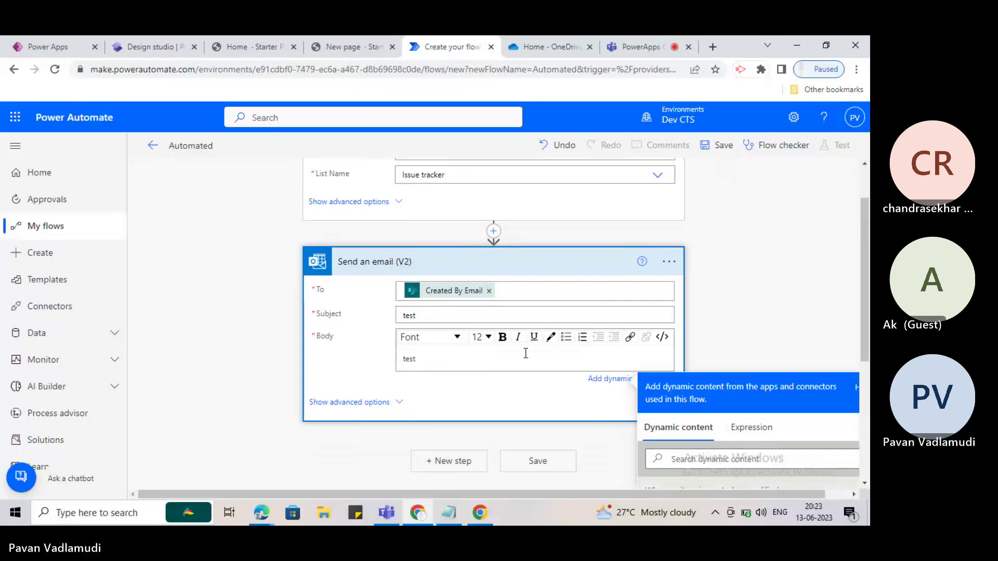
{"action": "mouse_move", "coordinate": [431, 513]}
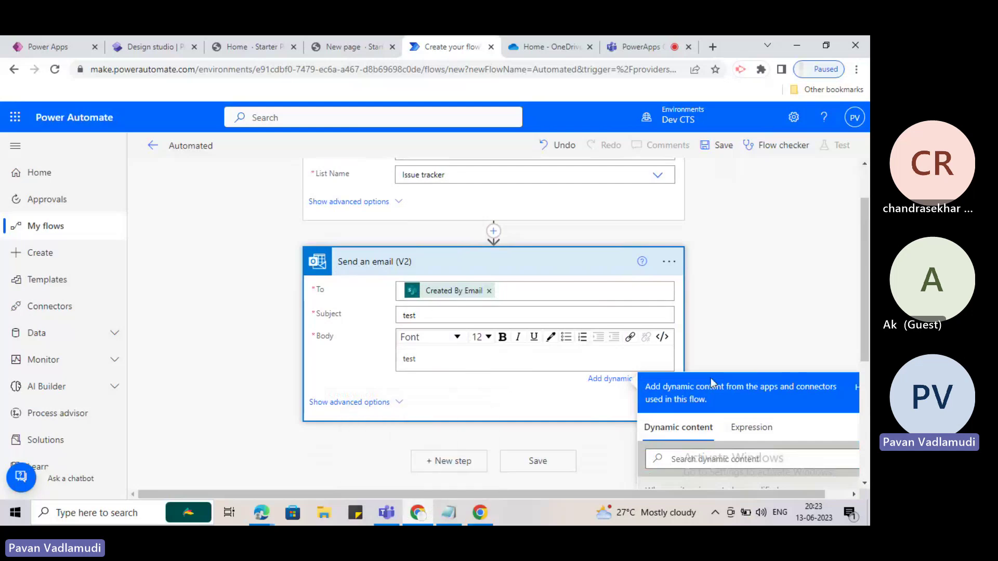
{"action": "left_click", "coordinate": [713, 310]}
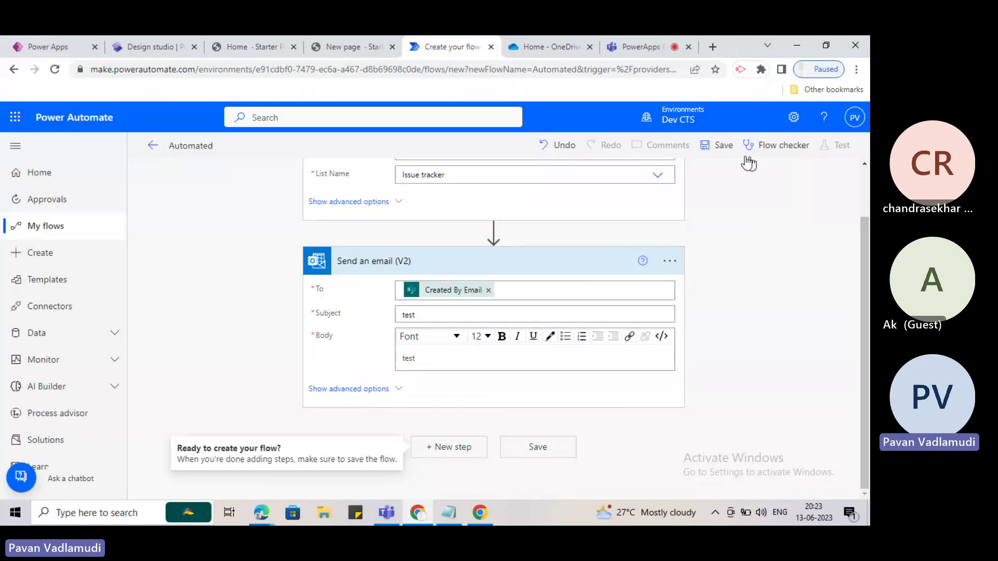
{"action": "scroll", "coordinate": [743, 320], "scroll_direction": "up", "scroll_amount": 2}
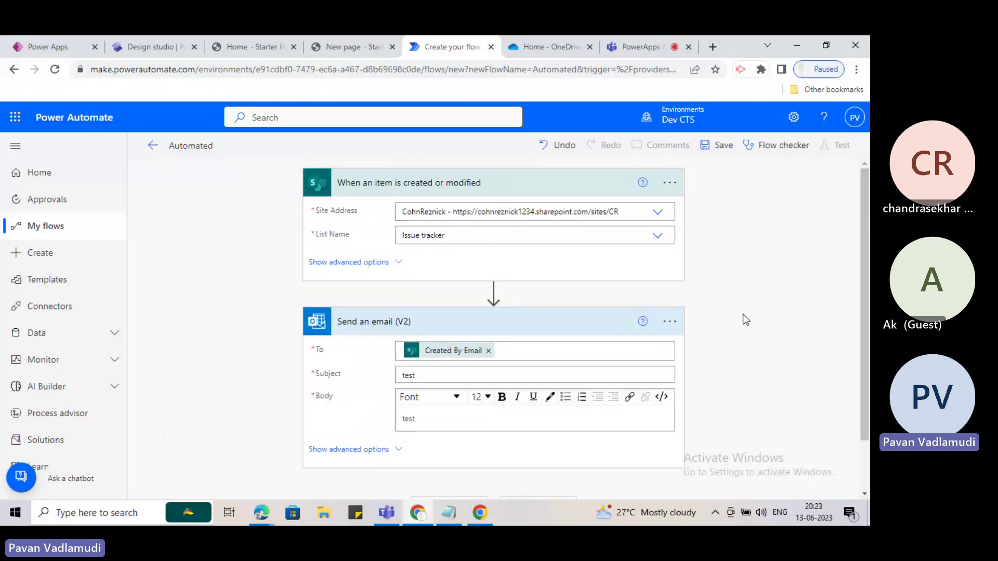
Save the automated flow.
{"action": "left_click", "coordinate": [714, 146]}
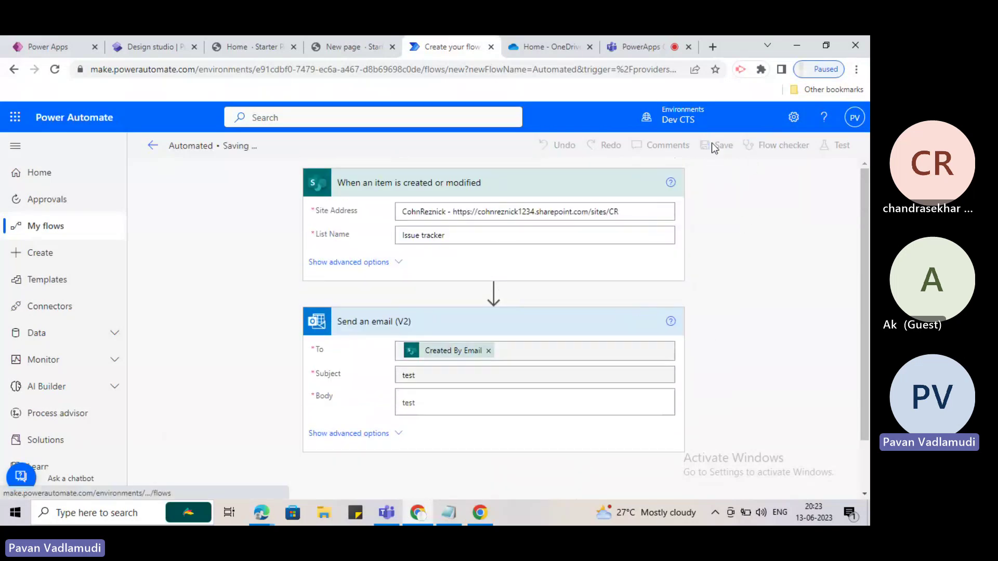
{"action": "left_click", "coordinate": [644, 47]}
{"action": "left_click", "coordinate": [439, 46]}
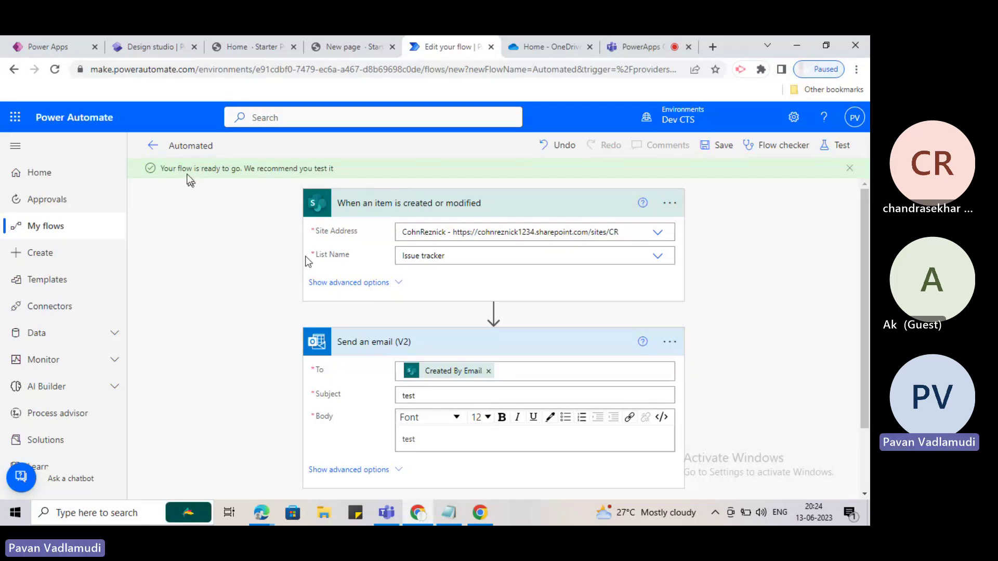
Leave the editor, dismiss the flow-ready notice, and go to the Cloud flows list.
{"action": "left_click", "coordinate": [152, 146]}
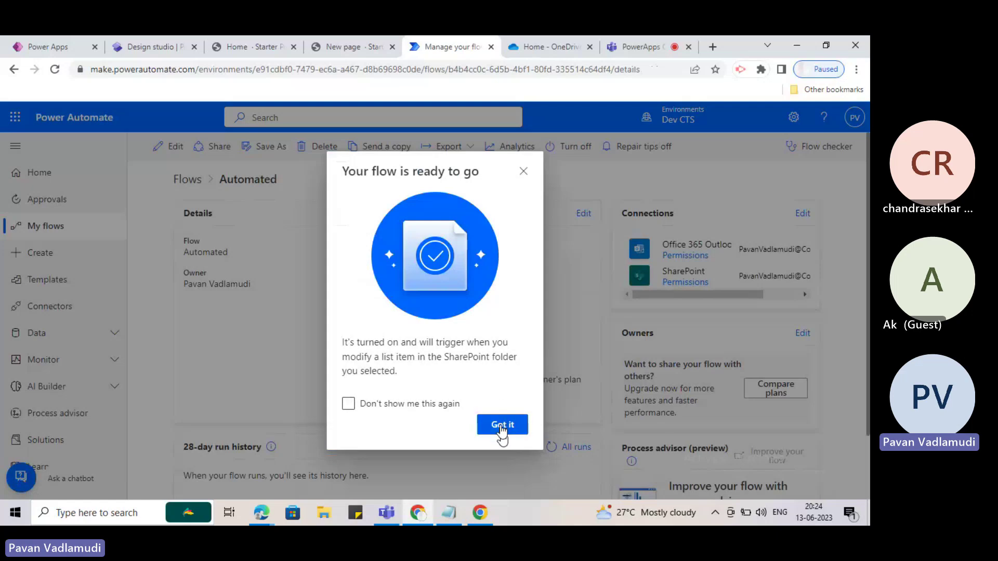
{"action": "left_click", "coordinate": [501, 426]}
{"action": "left_click", "coordinate": [187, 180]}
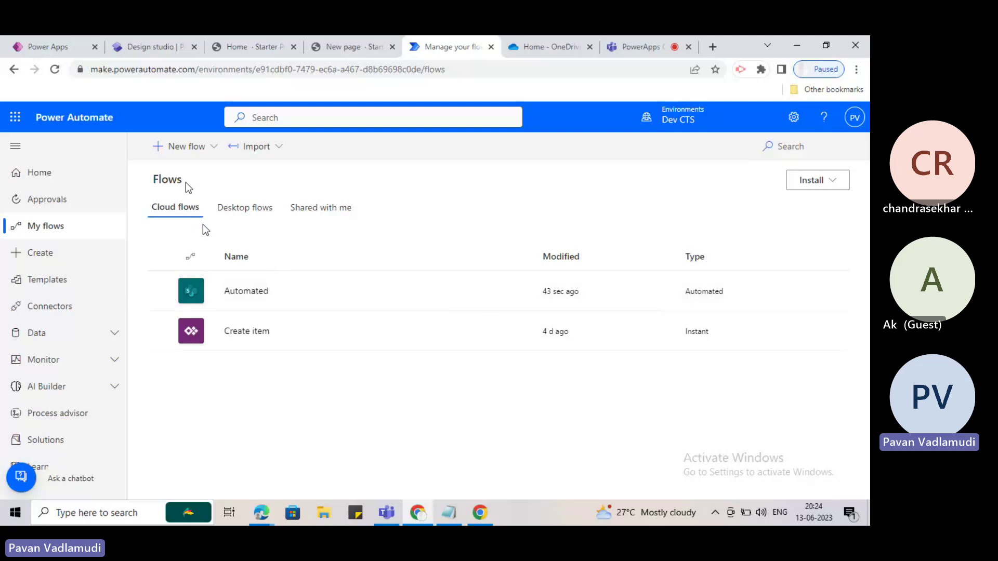
Choose Instant cloud flow from the New flow menu.
{"action": "left_click", "coordinate": [200, 147]}
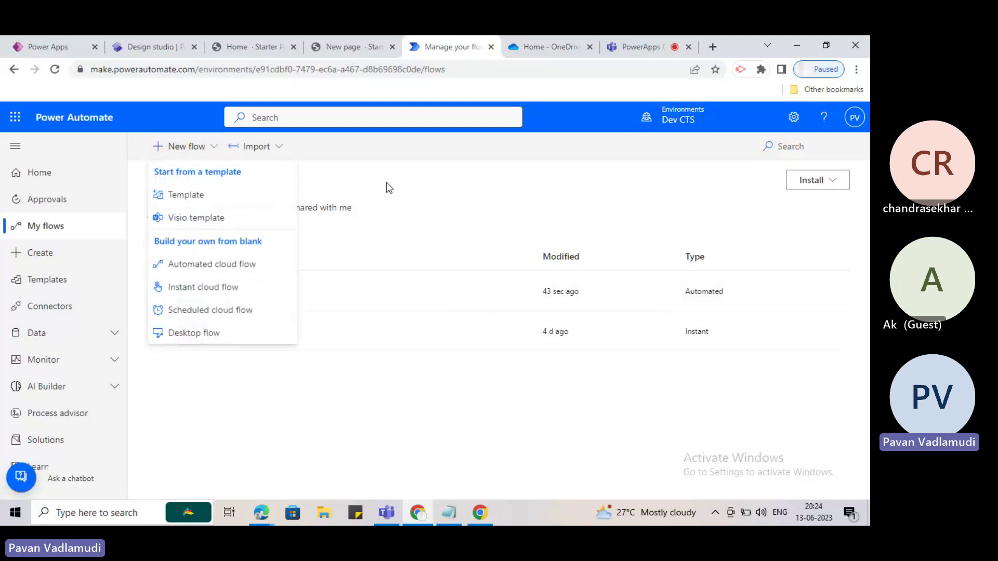
{"action": "left_click", "coordinate": [156, 147]}
{"action": "left_click", "coordinate": [222, 147]}
{"action": "left_click", "coordinate": [196, 148]}
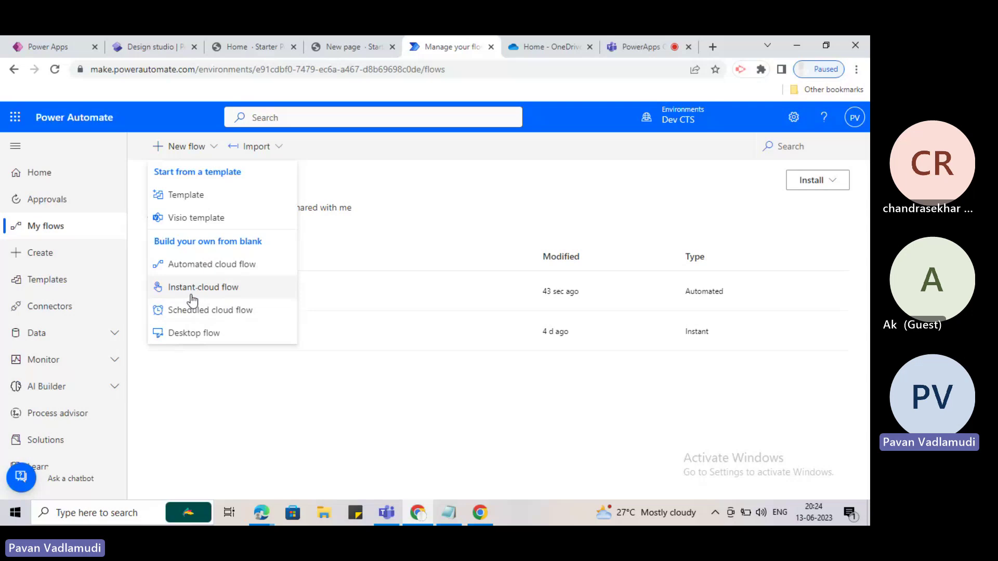
{"action": "left_click", "coordinate": [397, 227]}
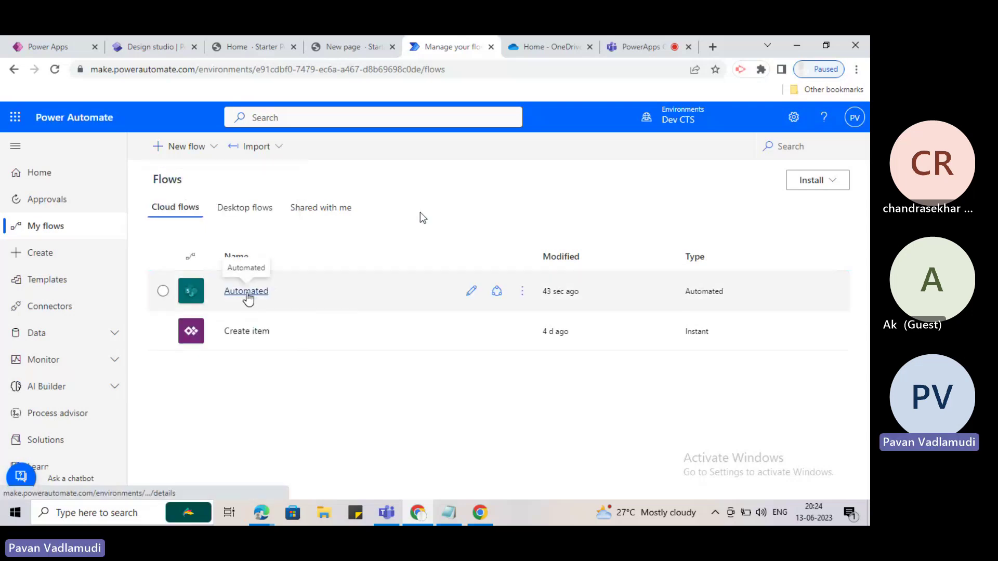
{"action": "left_click", "coordinate": [179, 146]}
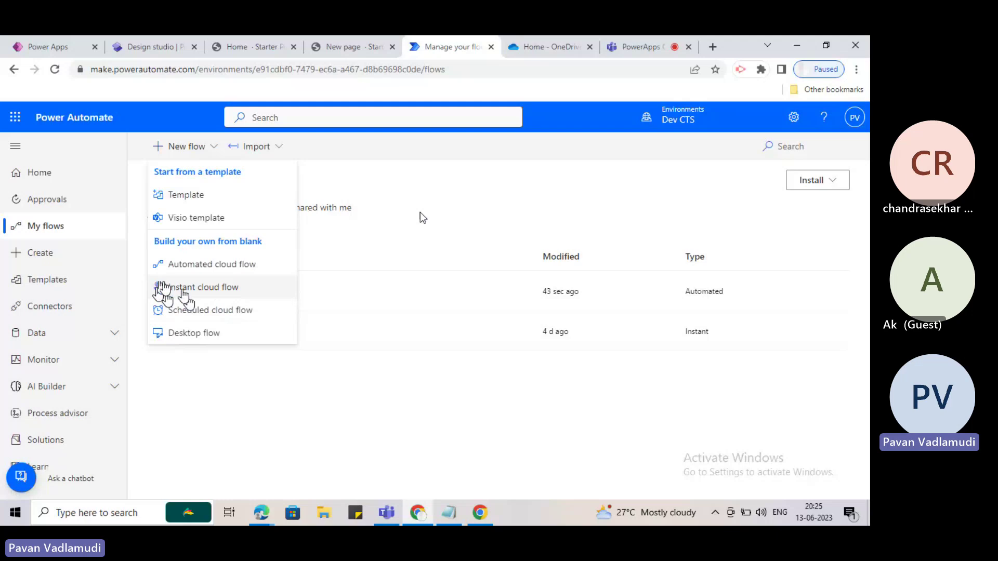
{"action": "left_click", "coordinate": [195, 290]}
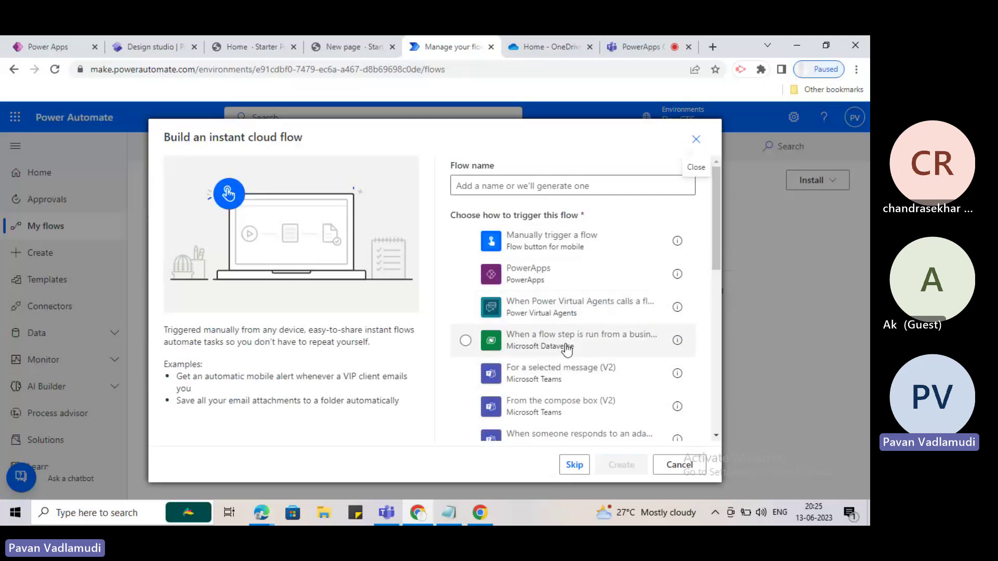
{"action": "scroll", "coordinate": [570, 353], "scroll_direction": "down", "scroll_amount": 4}
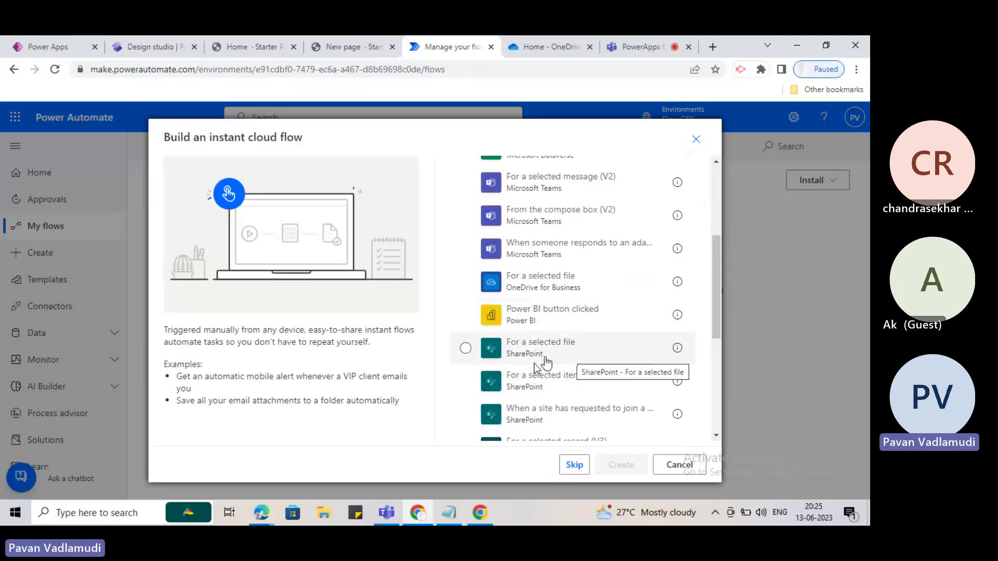
{"action": "scroll", "coordinate": [509, 351], "scroll_direction": "down", "scroll_amount": 1}
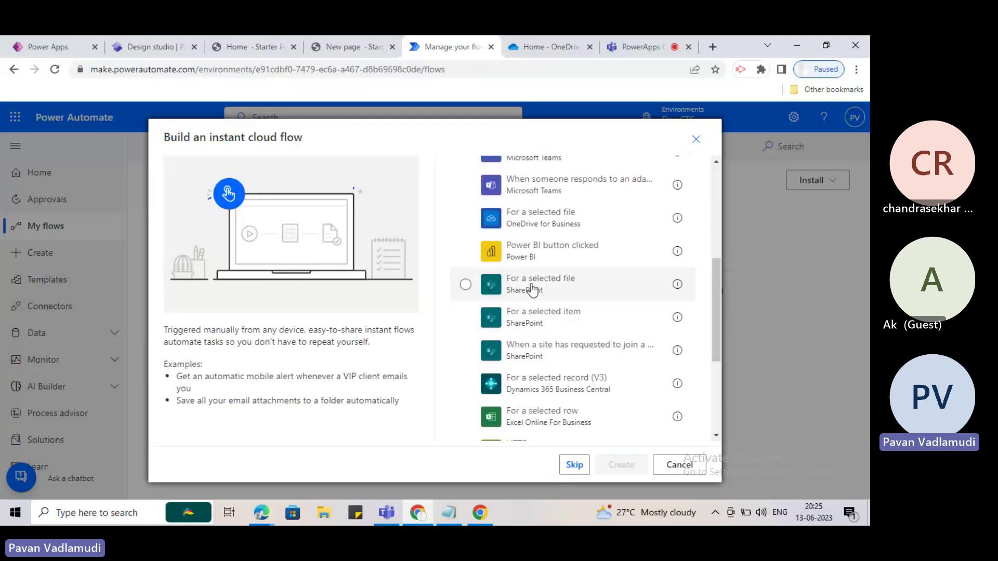
{"action": "scroll", "coordinate": [526, 326], "scroll_direction": "up", "scroll_amount": 4}
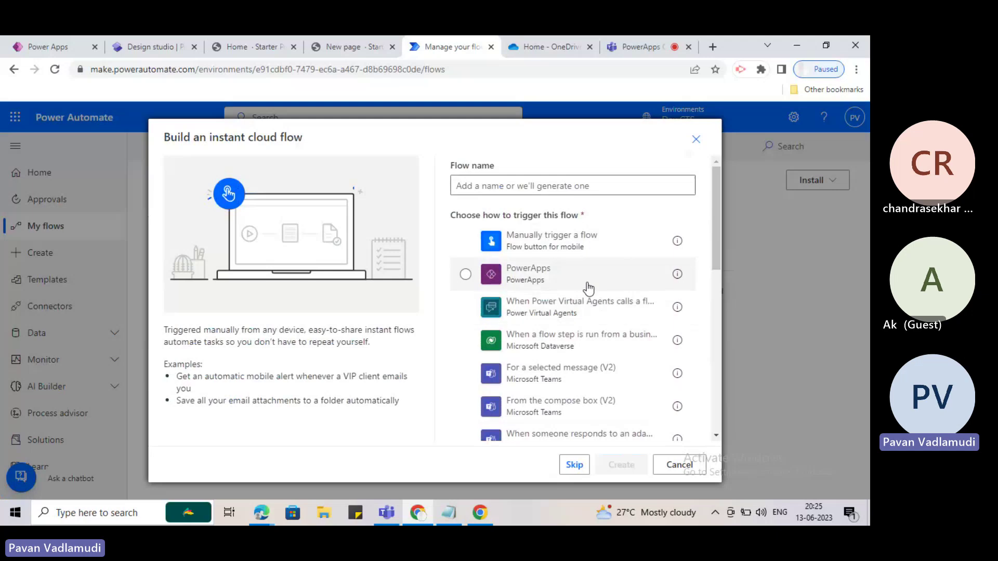
{"action": "scroll", "coordinate": [586, 286], "scroll_direction": "down", "scroll_amount": 3}
{"action": "scroll", "coordinate": [585, 287], "scroll_direction": "up", "scroll_amount": 3}
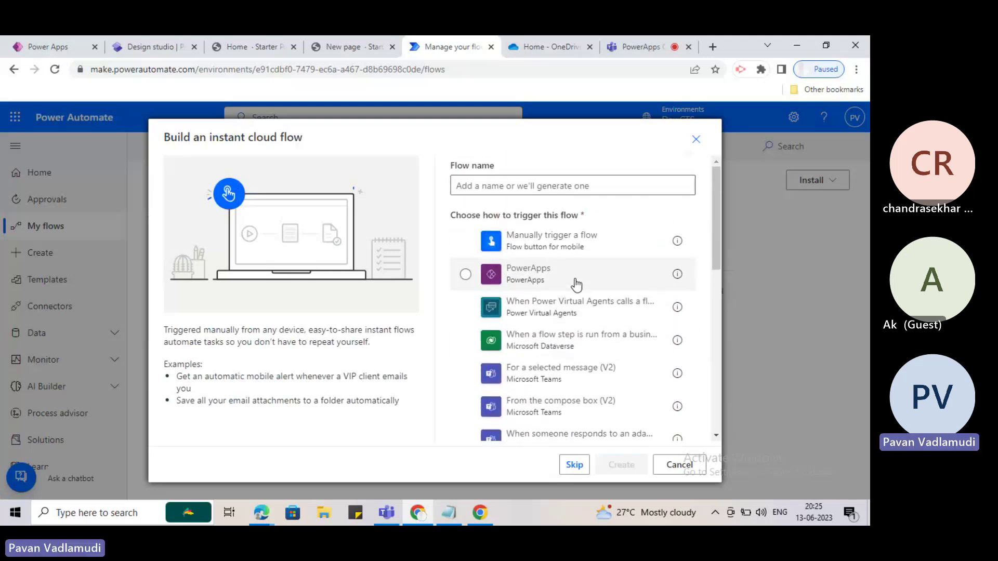
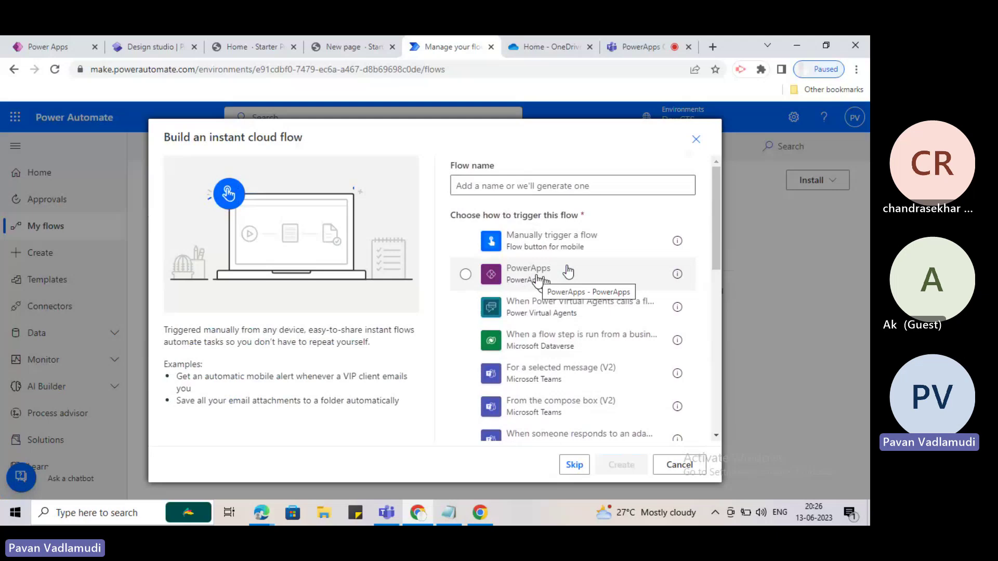
Create an instant flow that uses the 'Manually trigger a flow' trigger.
{"action": "scroll", "coordinate": [568, 271], "scroll_direction": "down", "scroll_amount": 5}
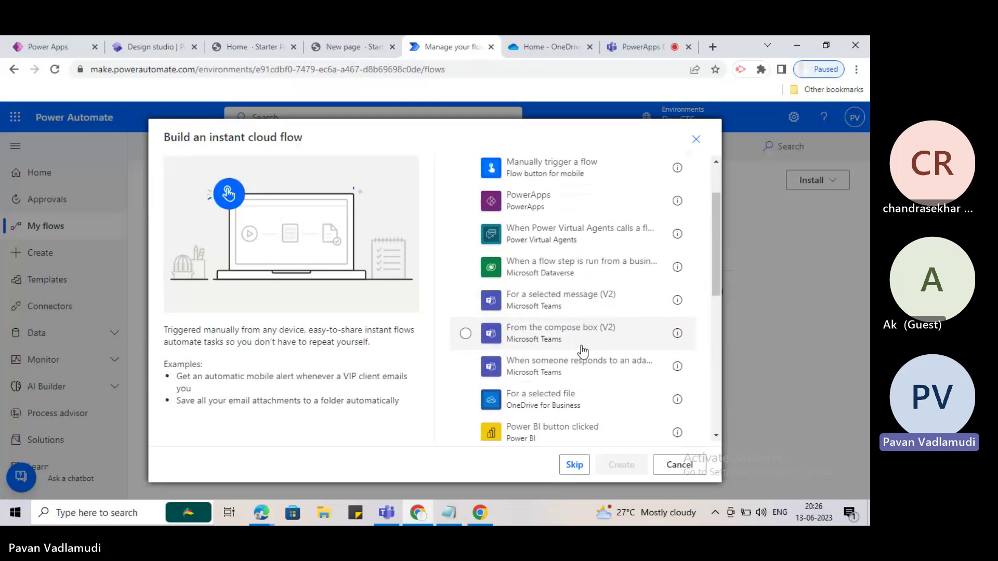
{"action": "scroll", "coordinate": [559, 311], "scroll_direction": "up", "scroll_amount": 3}
{"action": "scroll", "coordinate": [559, 312], "scroll_direction": "up", "scroll_amount": 4}
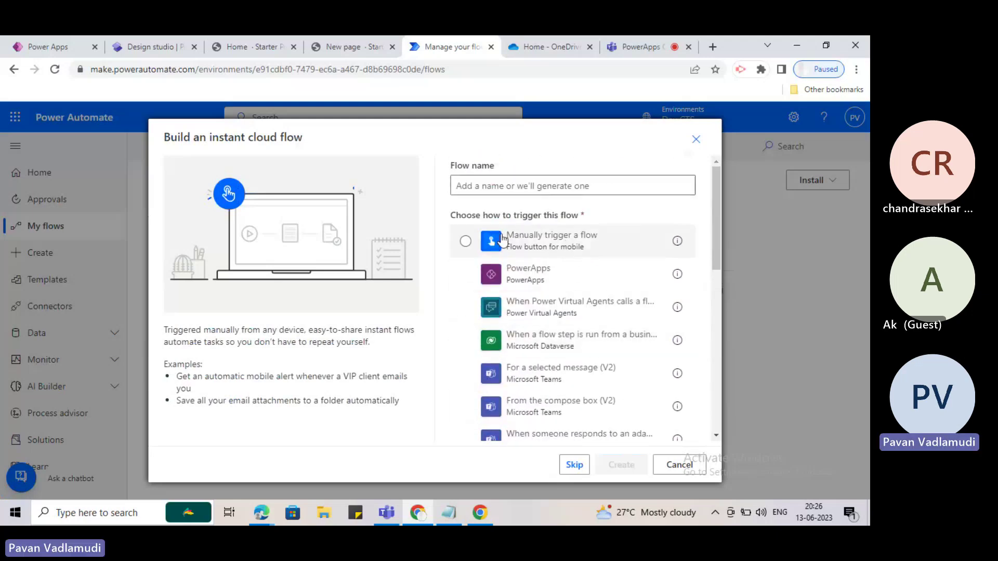
{"action": "left_click", "coordinate": [558, 248]}
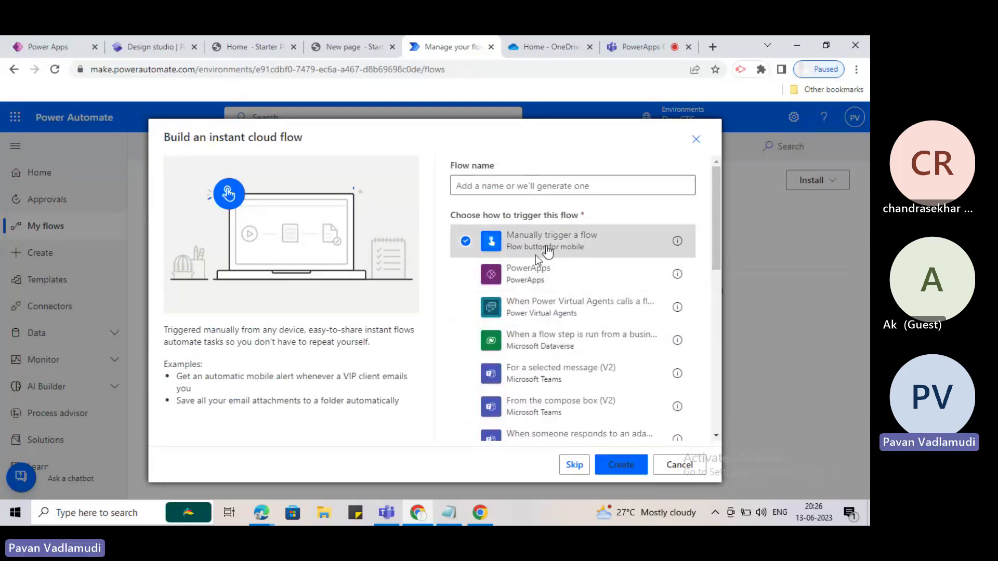
{"action": "left_click", "coordinate": [624, 466]}
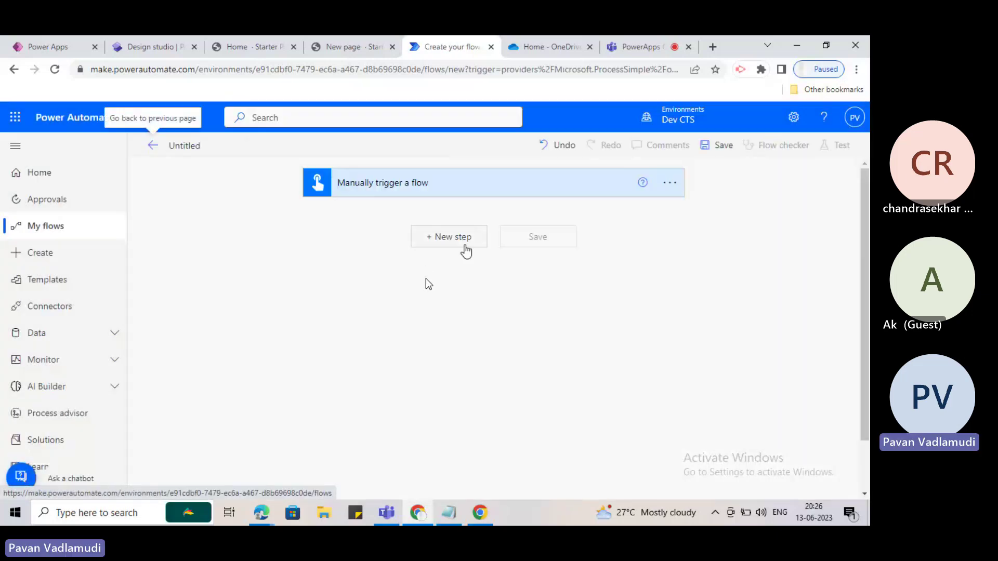
Rename the flow to 'Instant', attempt a save, and dismiss the missing-action error.
{"action": "left_click", "coordinate": [203, 152]}
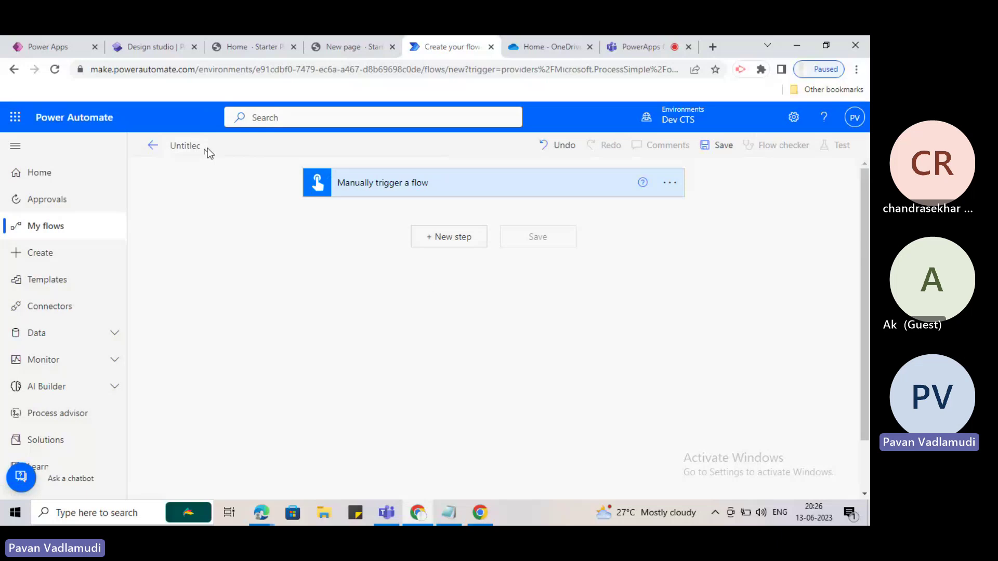
{"action": "key", "text": "ctrl+a"}
{"action": "key", "text": "BackSpace"}
{"action": "type", "text": "Instant"}
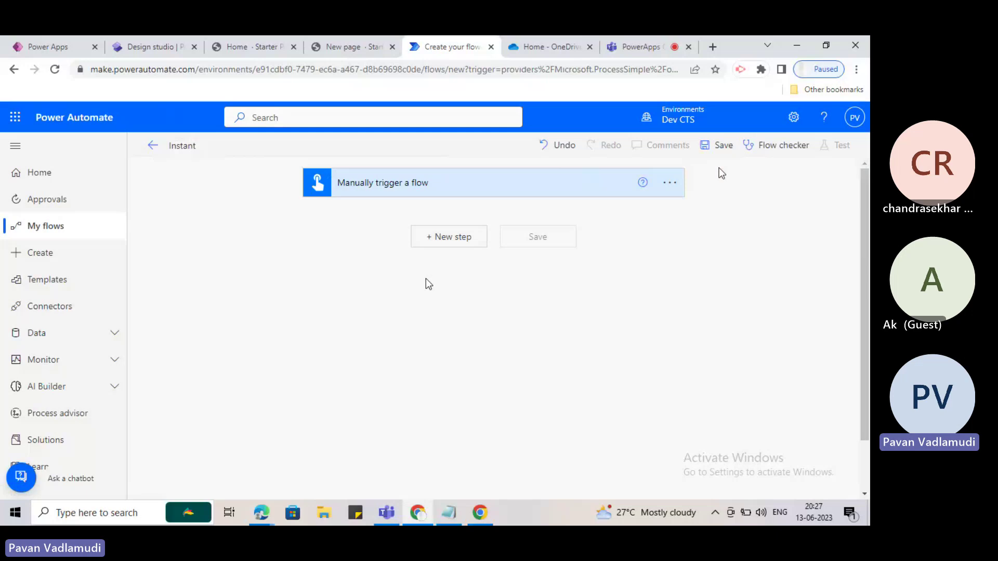
{"action": "left_click", "coordinate": [724, 149]}
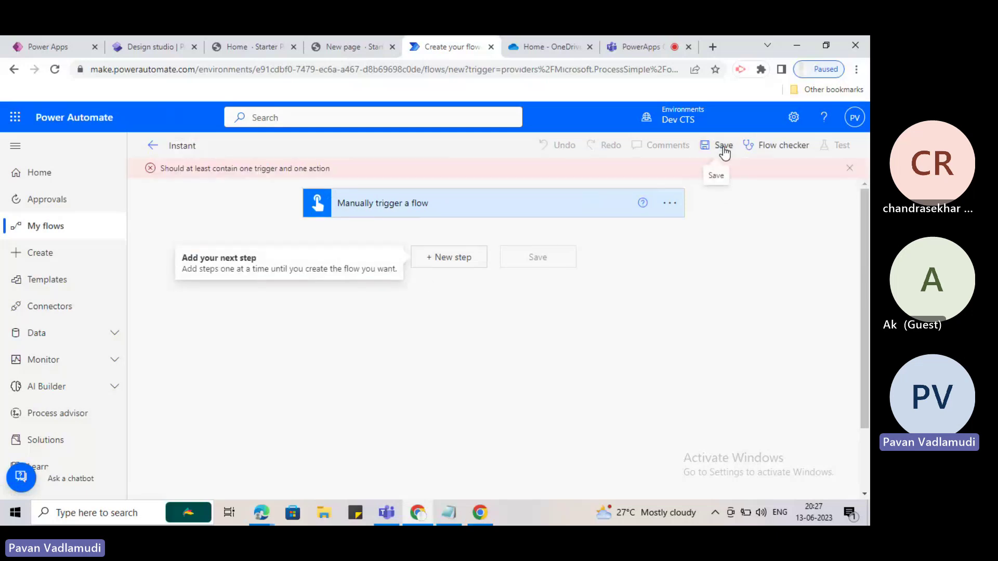
{"action": "left_click", "coordinate": [847, 169]}
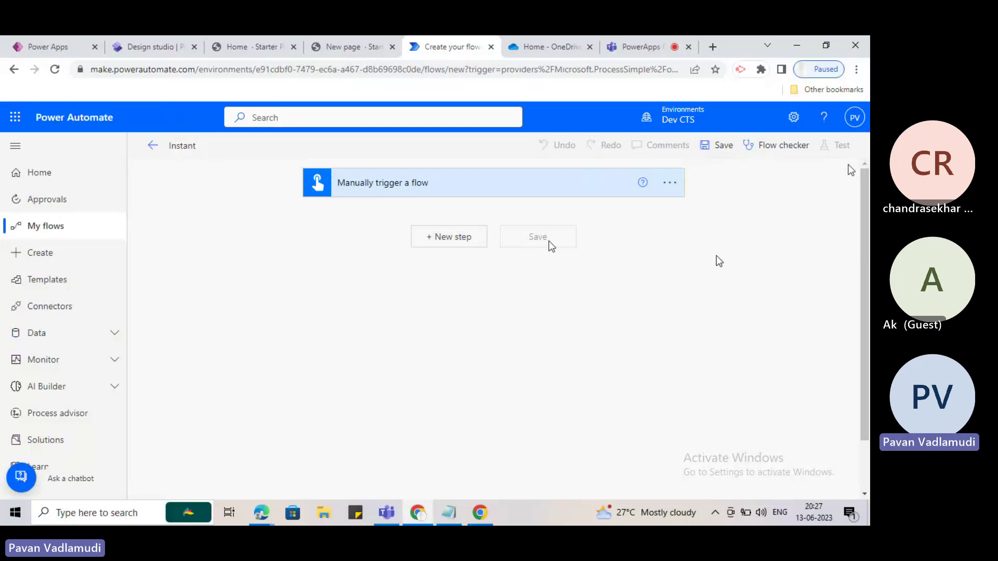
Add a Send an email (V2) action after the trigger.
{"action": "left_click", "coordinate": [465, 241]}
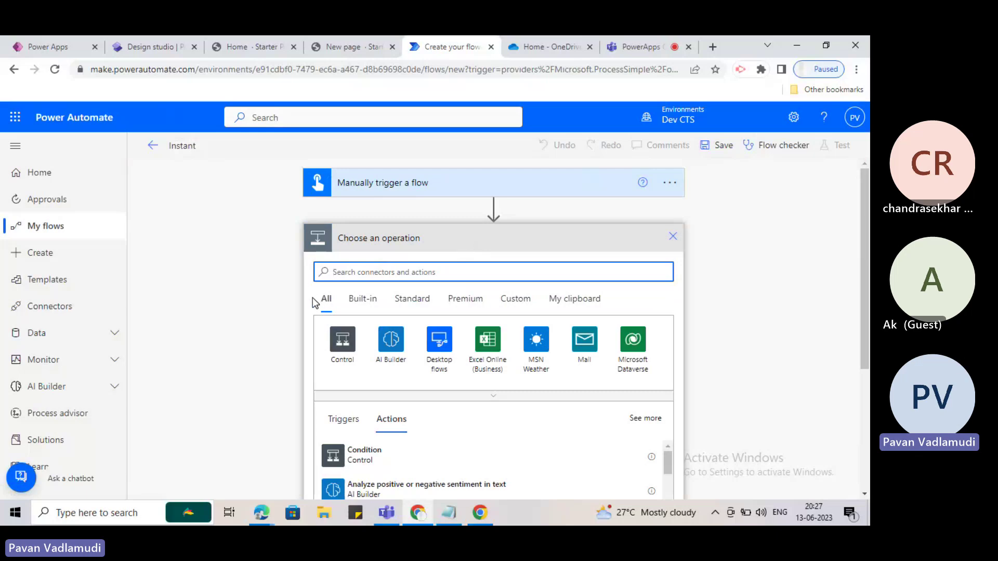
{"action": "scroll", "coordinate": [514, 349], "scroll_direction": "down", "scroll_amount": 5}
{"action": "scroll", "coordinate": [383, 289], "scroll_direction": "up", "scroll_amount": 3}
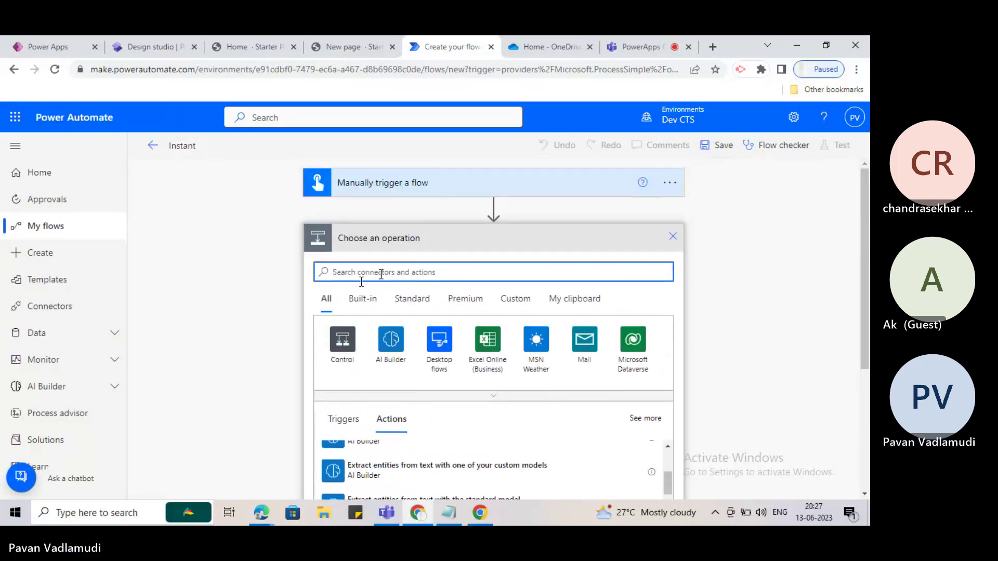
{"action": "scroll", "coordinate": [364, 312], "scroll_direction": "down", "scroll_amount": 5}
{"action": "scroll", "coordinate": [357, 328], "scroll_direction": "down", "scroll_amount": 5}
{"action": "left_click", "coordinate": [407, 241]}
{"action": "scroll", "coordinate": [407, 242], "scroll_direction": "up", "scroll_amount": 3}
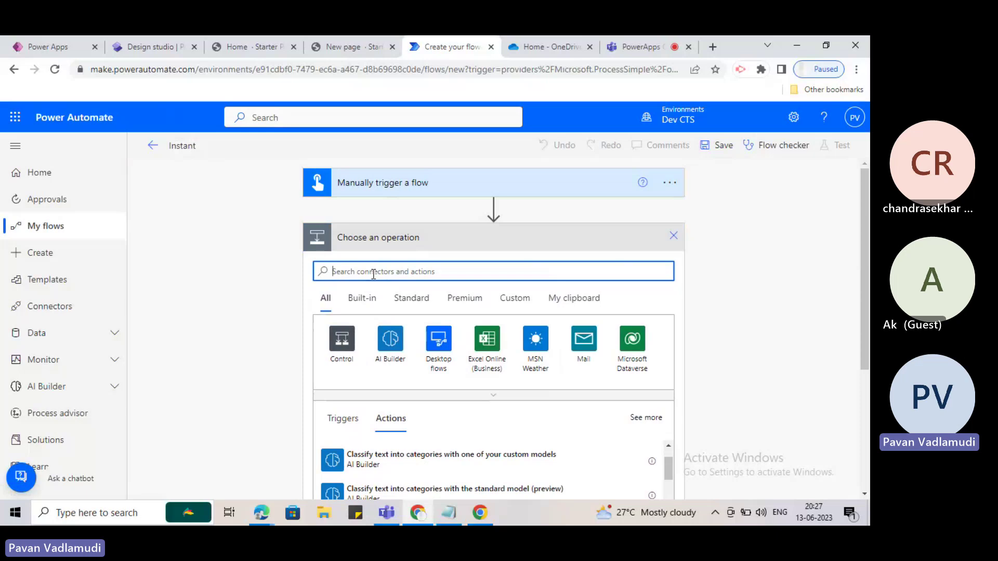
{"action": "type", "text": "send an "}
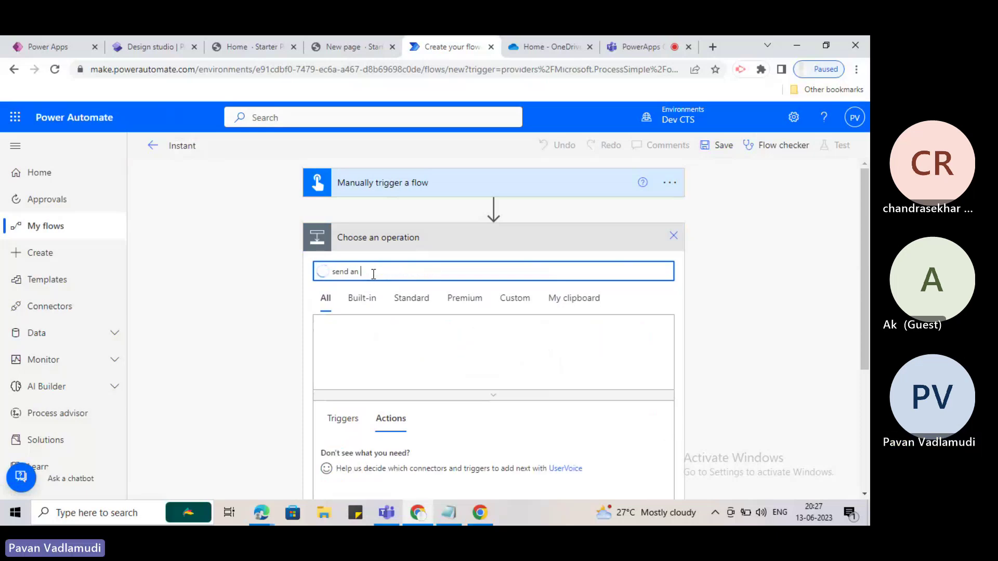
{"action": "type", "text": "emaili"}
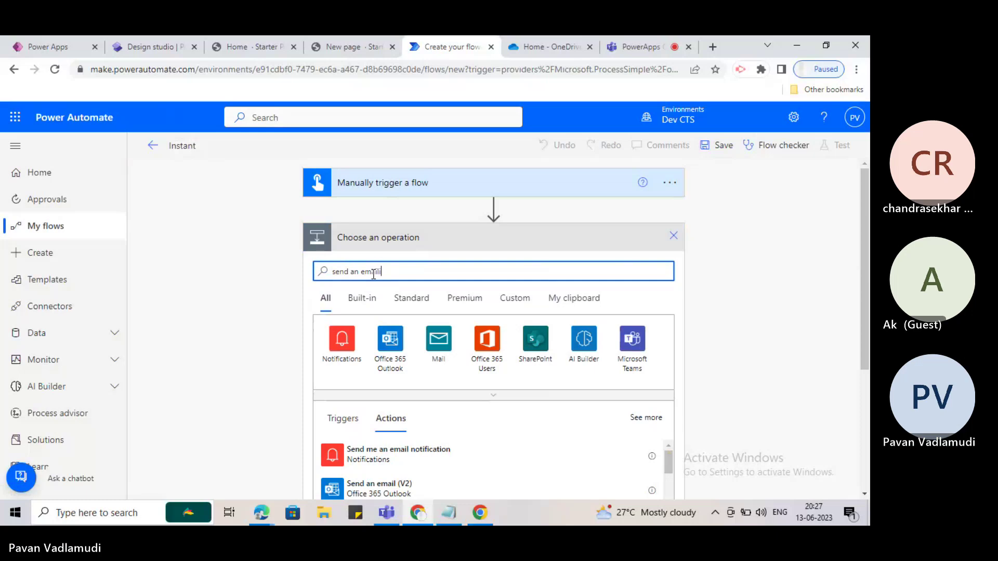
{"action": "left_click", "coordinate": [404, 486]}
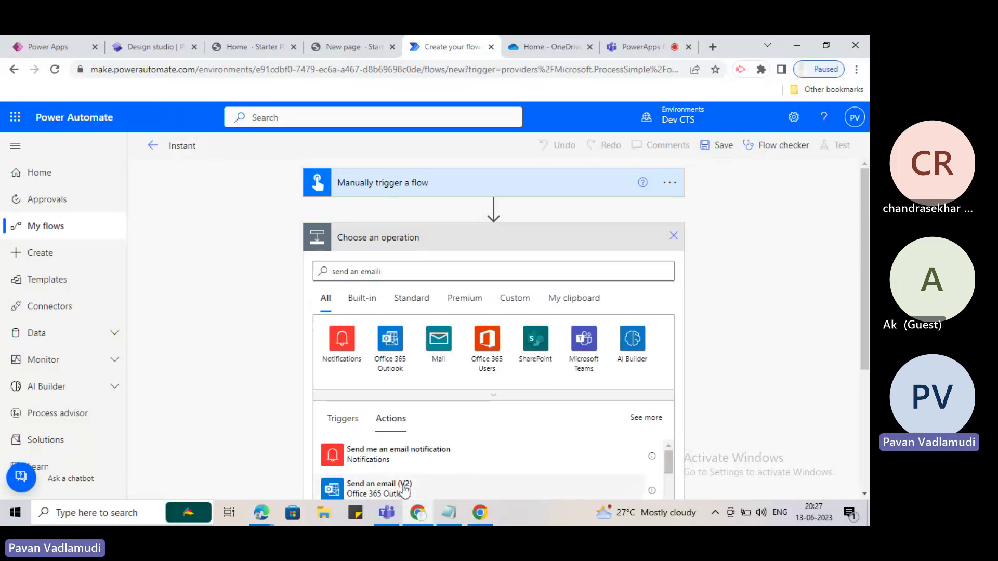
Pick the suggested recipient, write 'test' in Body, and leave Subject empty.
{"action": "left_click", "coordinate": [445, 270]}
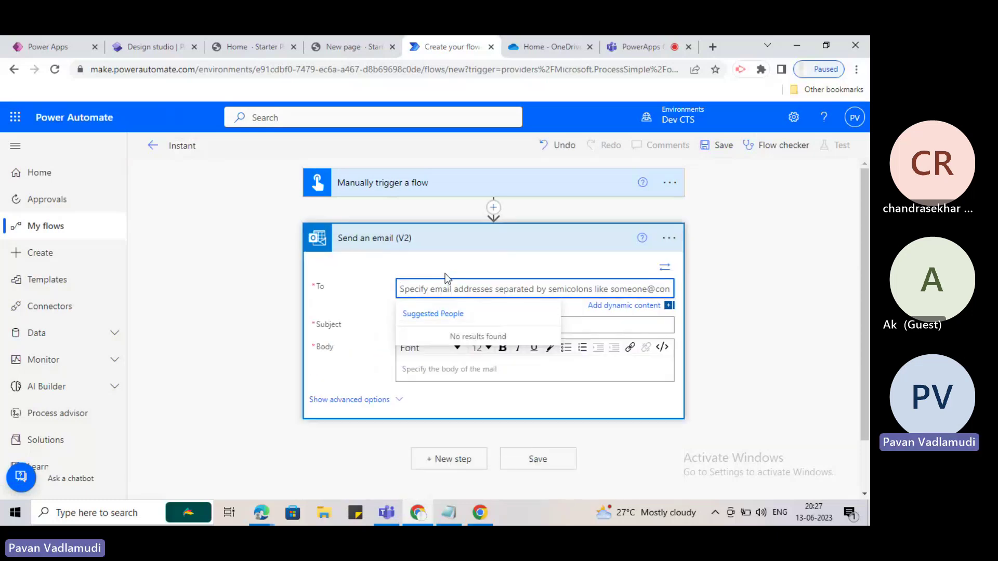
{"action": "type", "text": "pavan"}
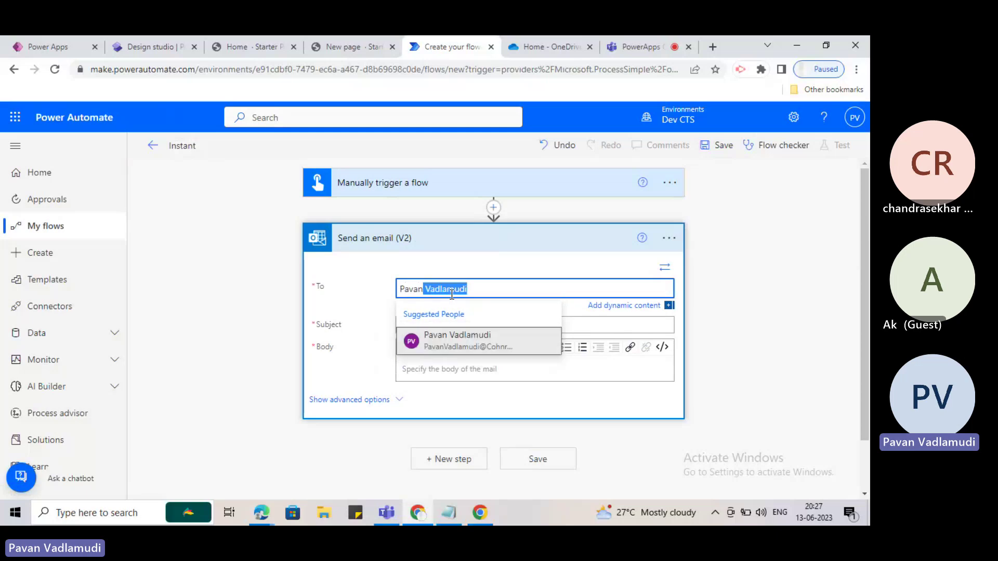
{"action": "left_click", "coordinate": [441, 339]}
{"action": "left_click", "coordinate": [439, 328]}
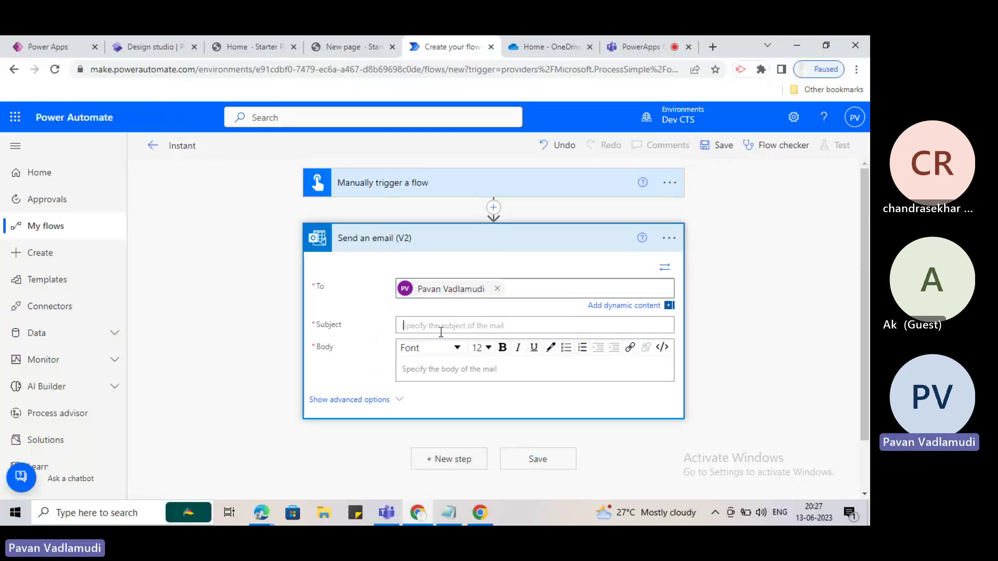
{"action": "type", "text": "test"}
{"action": "left_click", "coordinate": [457, 343]}
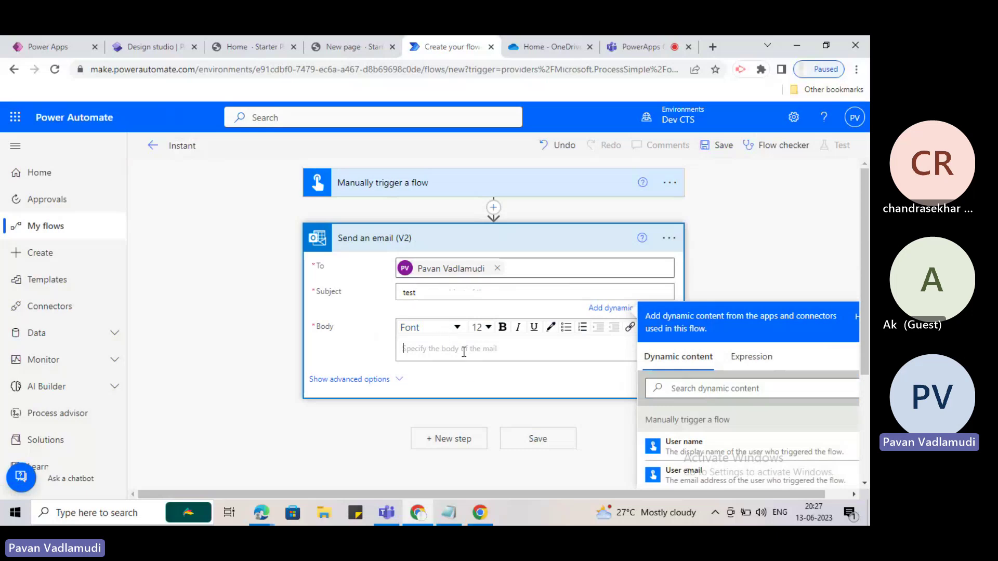
{"action": "type", "text": "test"}
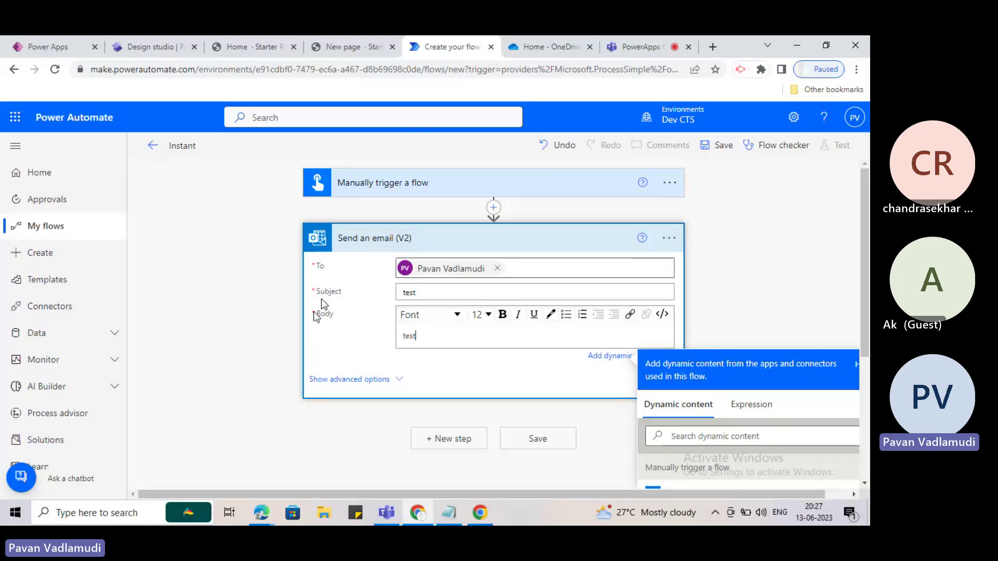
{"action": "left_click_drag", "start_coordinate": [440, 293], "coordinate": [363, 294]}
{"action": "key", "text": "BackSpace"}
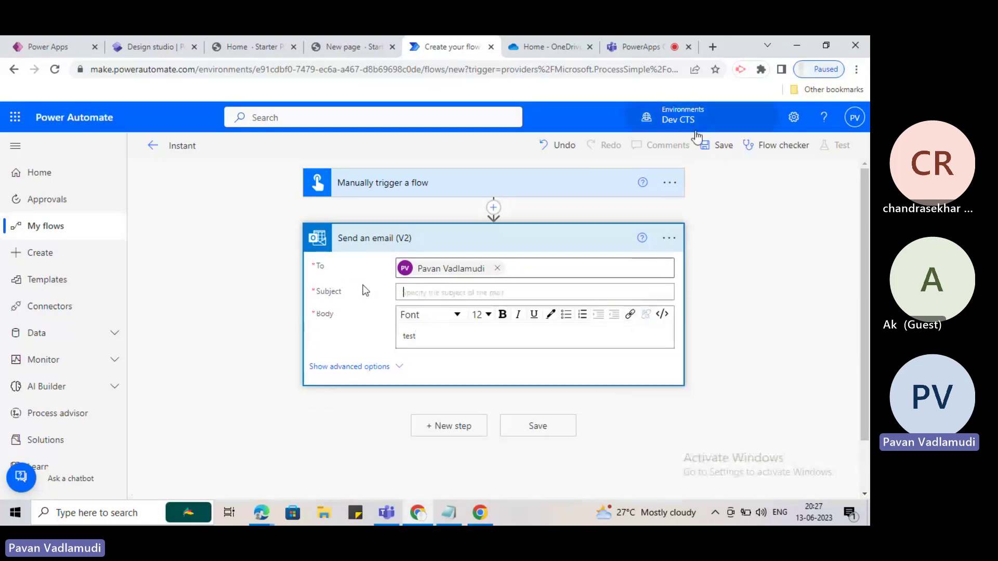
Review the flow checker's error report and close it.
{"action": "left_click", "coordinate": [780, 145]}
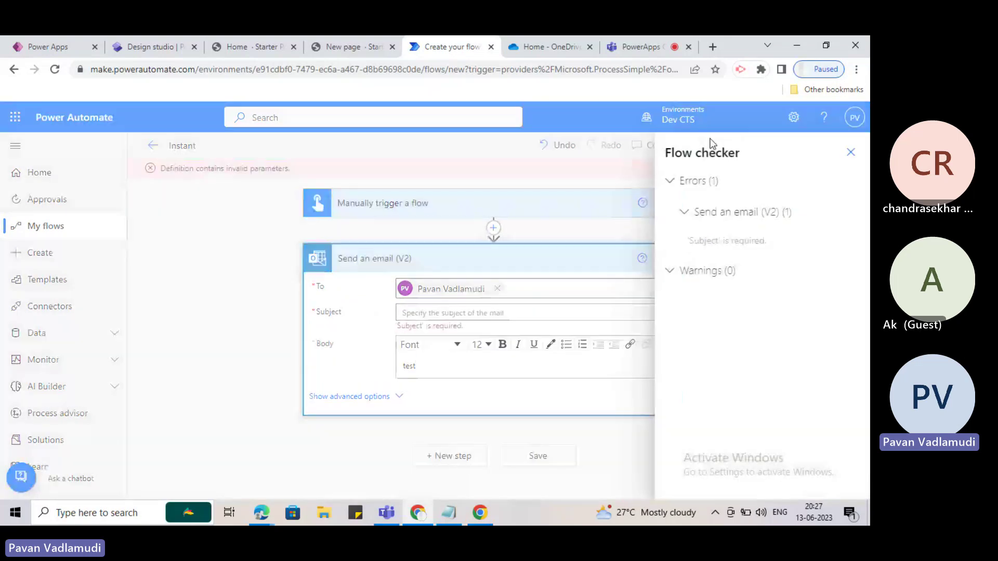
{"action": "left_click", "coordinate": [850, 154]}
{"action": "left_click", "coordinate": [784, 147]}
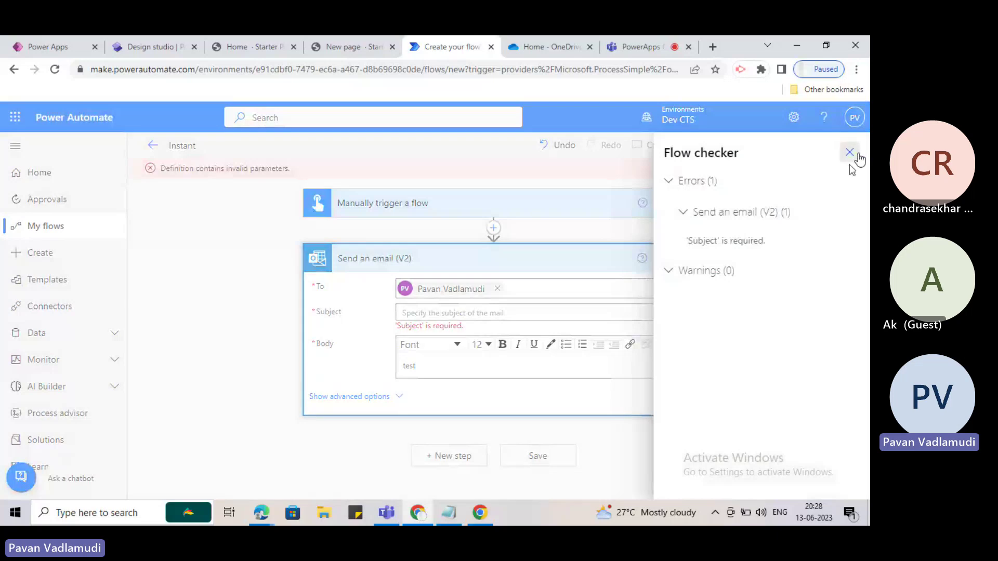
{"action": "left_click", "coordinate": [850, 153]}
{"action": "left_click", "coordinate": [777, 148]}
{"action": "left_click", "coordinate": [849, 152]}
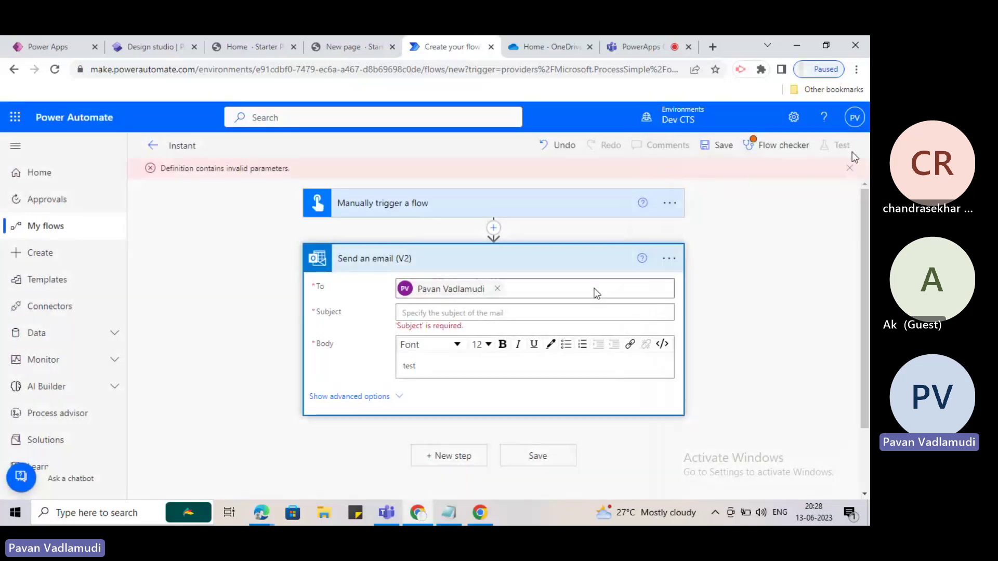
Enter 'test' as the email subject and save the flow.
{"action": "left_click", "coordinate": [402, 314]}
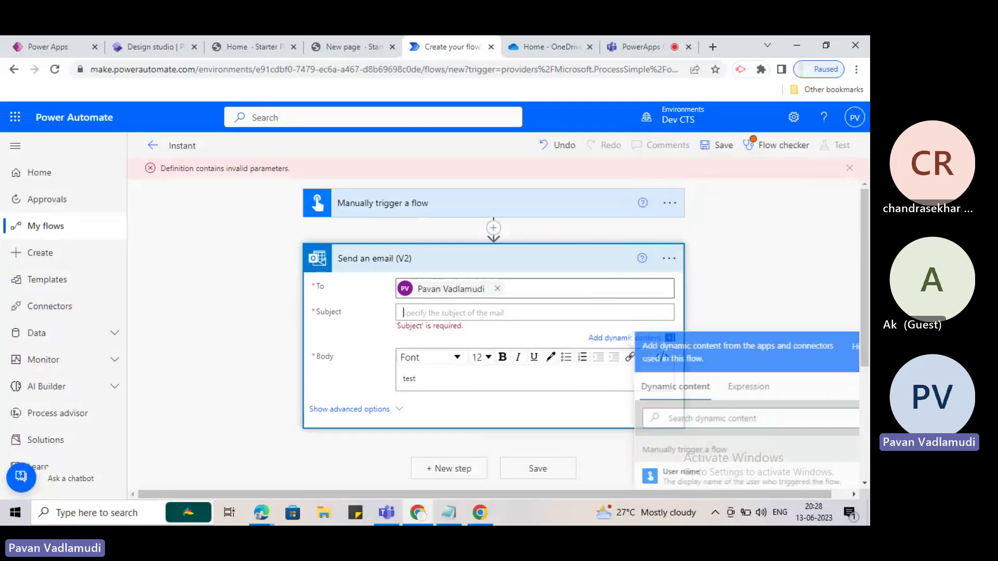
{"action": "type", "text": "test"}
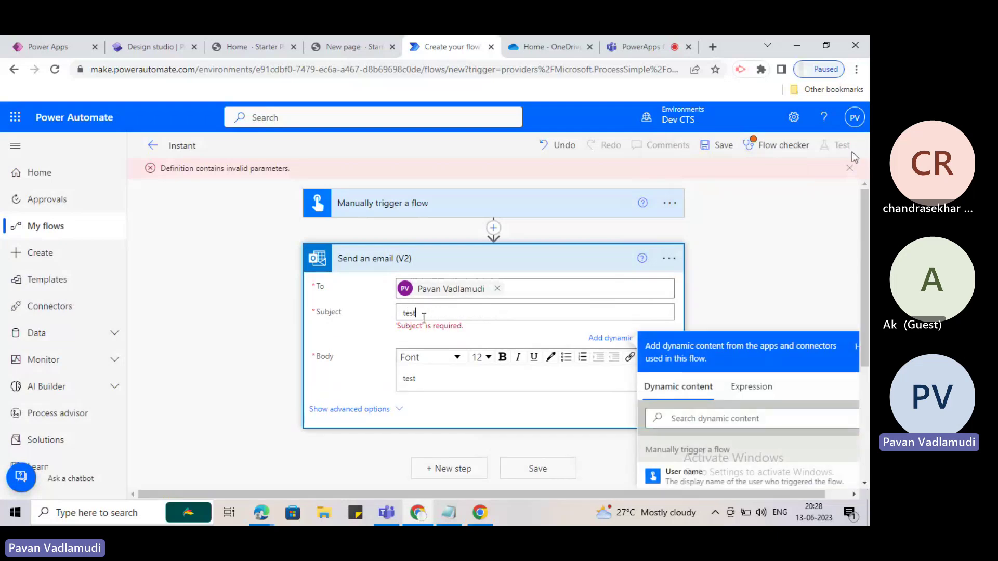
{"action": "left_click", "coordinate": [359, 332]}
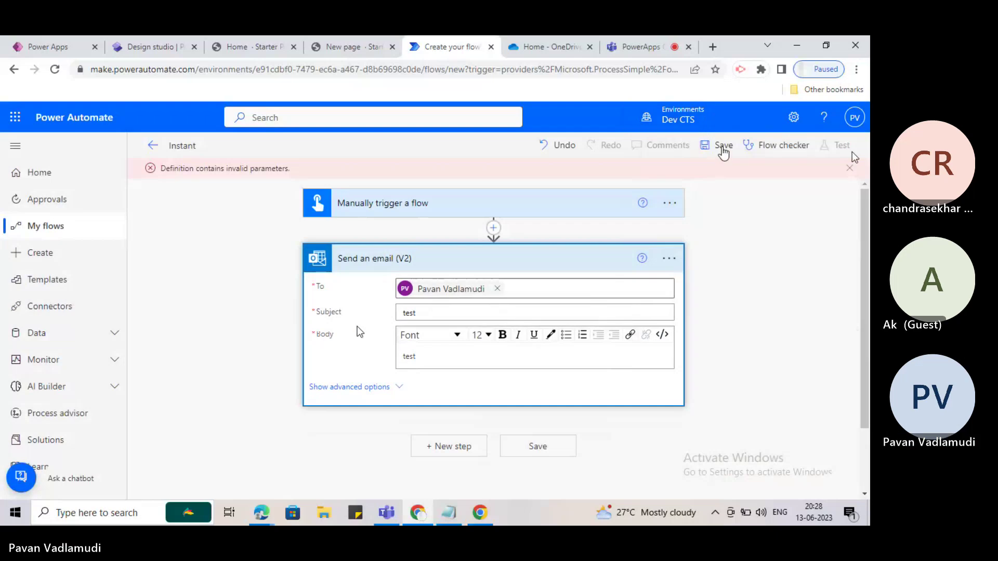
{"action": "left_click", "coordinate": [721, 146]}
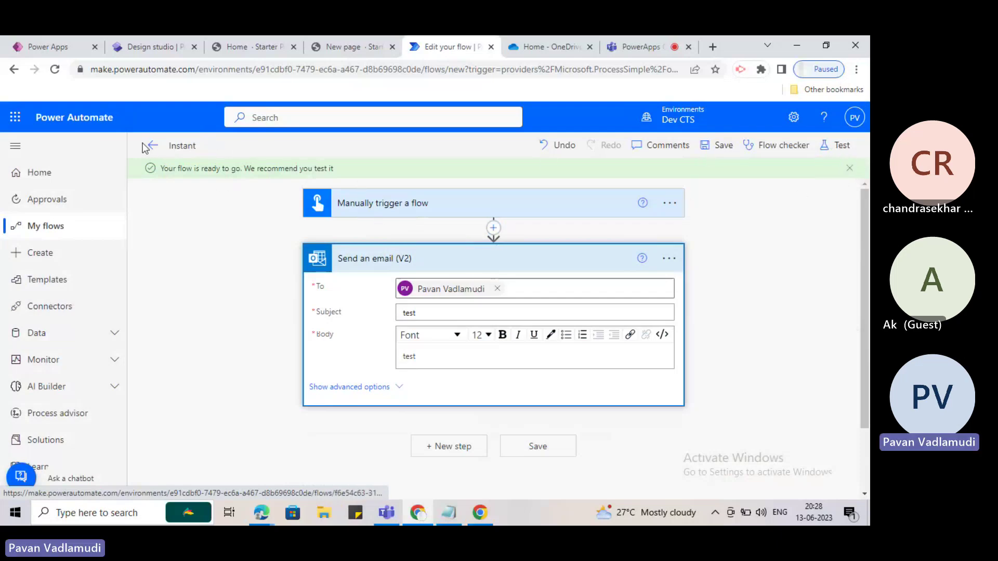
Choose manual testing, close the test panel without running, and save again.
{"action": "left_click", "coordinate": [833, 149]}
{"action": "left_click", "coordinate": [696, 198]}
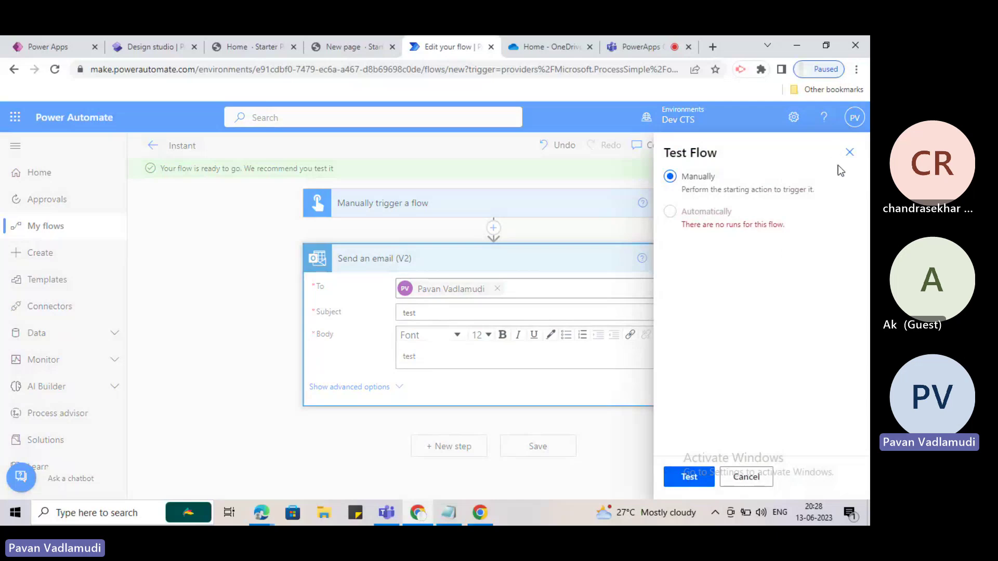
{"action": "left_click", "coordinate": [850, 153]}
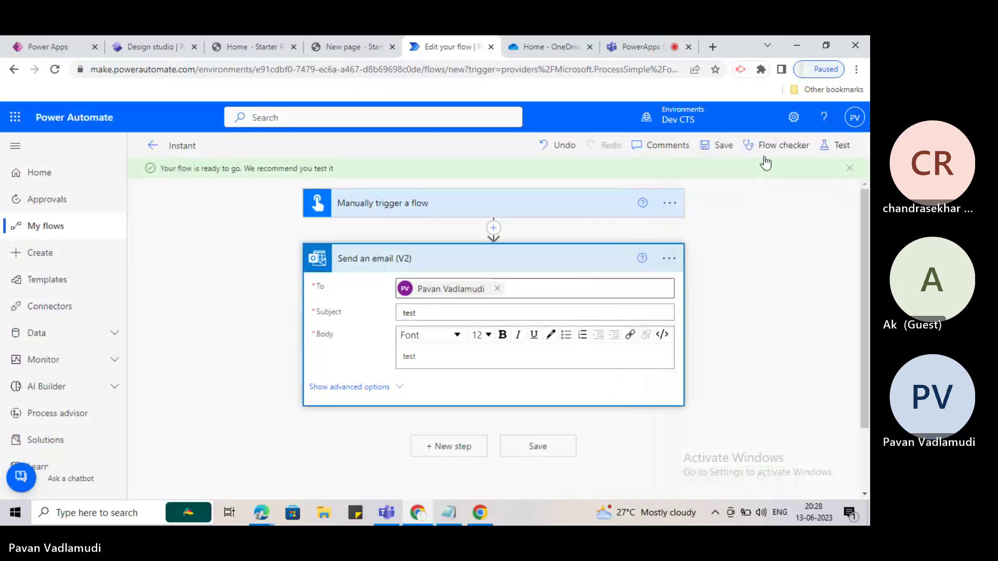
{"action": "left_click", "coordinate": [722, 147]}
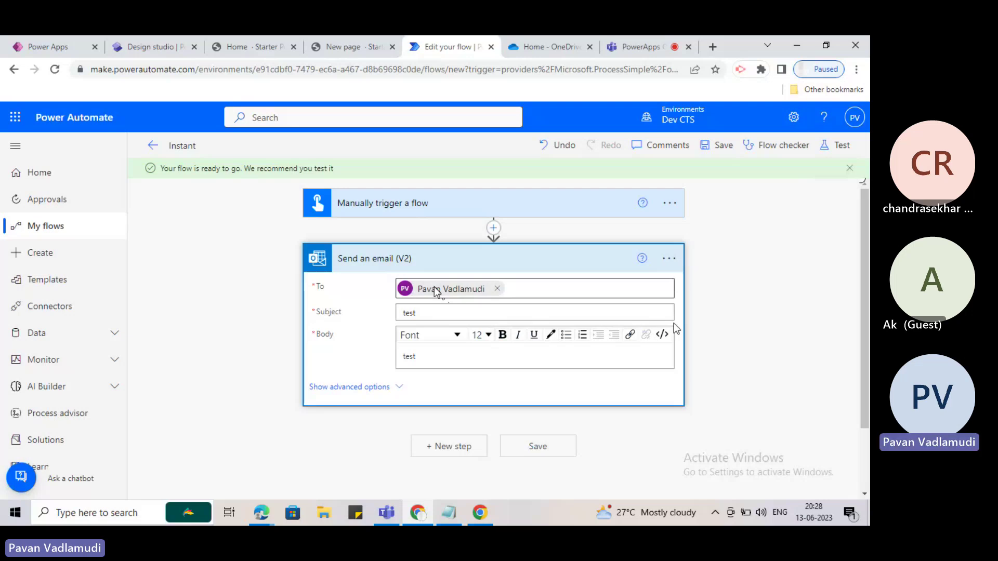
Return to the cloud flows list and start a new Scheduled cloud flow.
{"action": "left_click", "coordinate": [152, 148]}
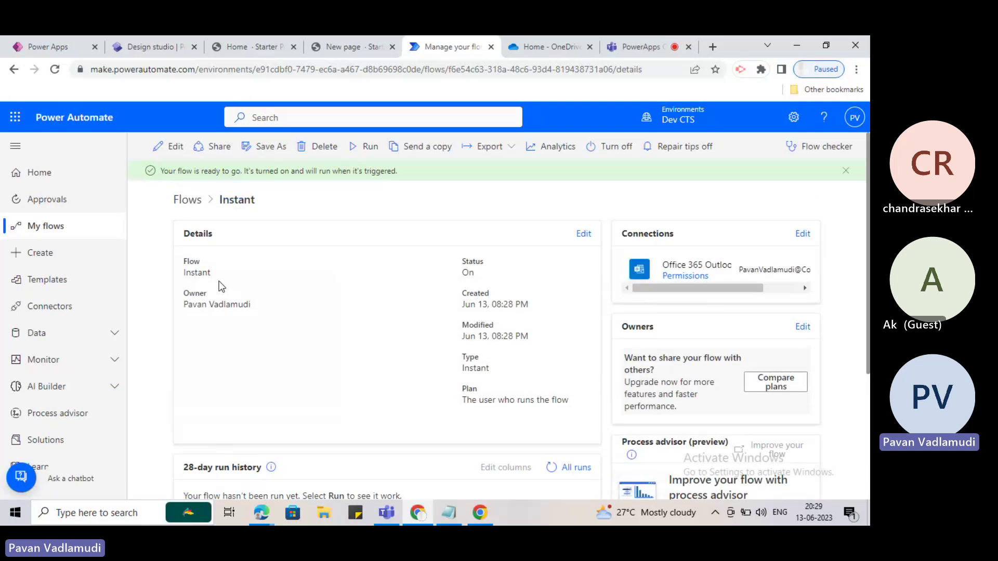
{"action": "left_click", "coordinate": [193, 202]}
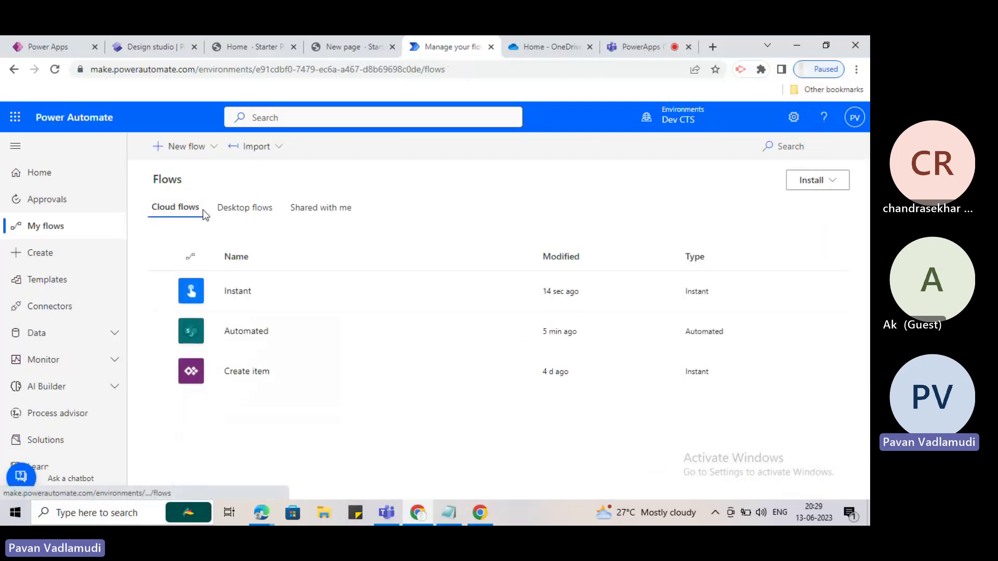
{"action": "left_click", "coordinate": [179, 147]}
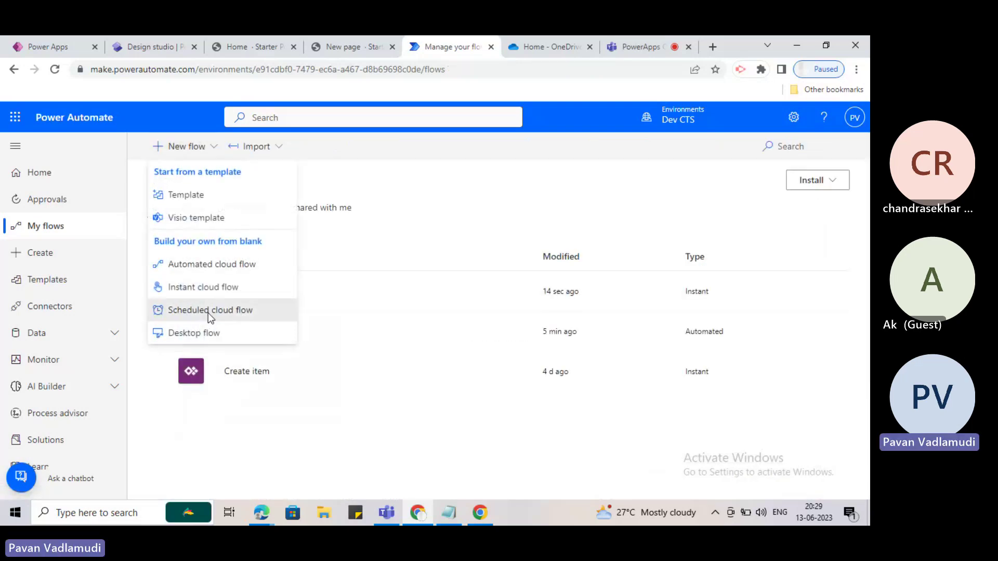
{"action": "left_click", "coordinate": [209, 310]}
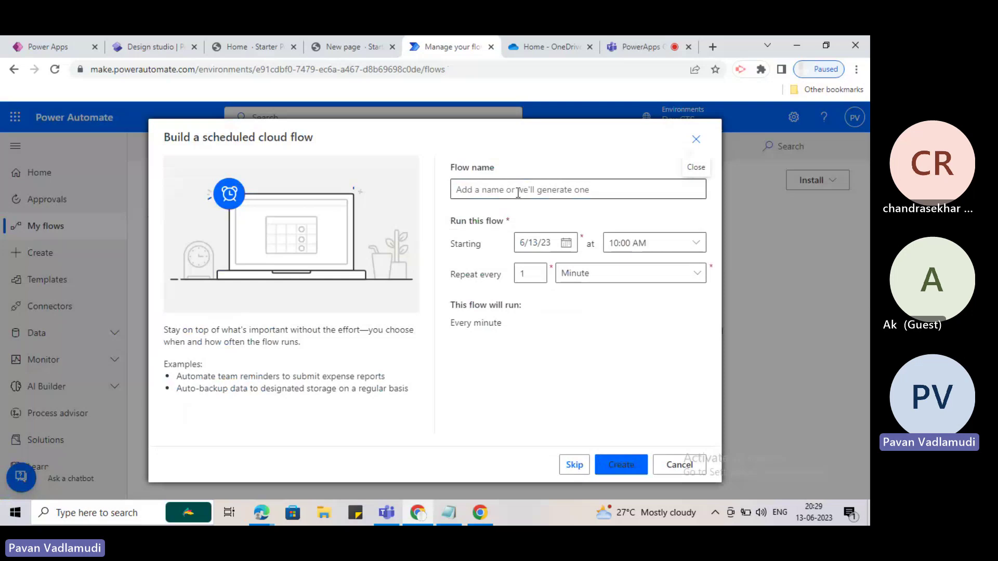
Set the schedule to repeat every 1 Minute.
{"action": "left_click", "coordinate": [518, 193]}
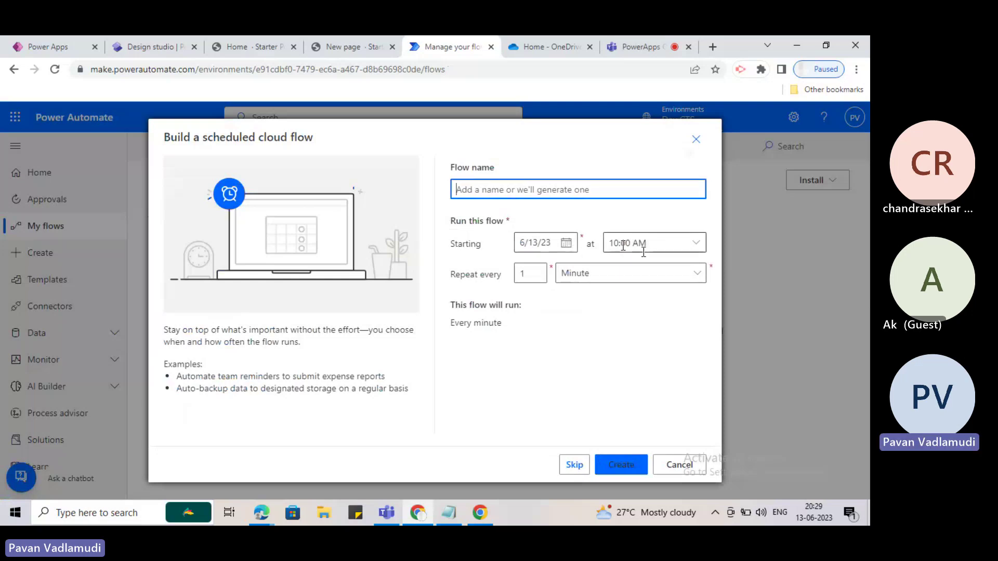
{"action": "left_click", "coordinate": [634, 274]}
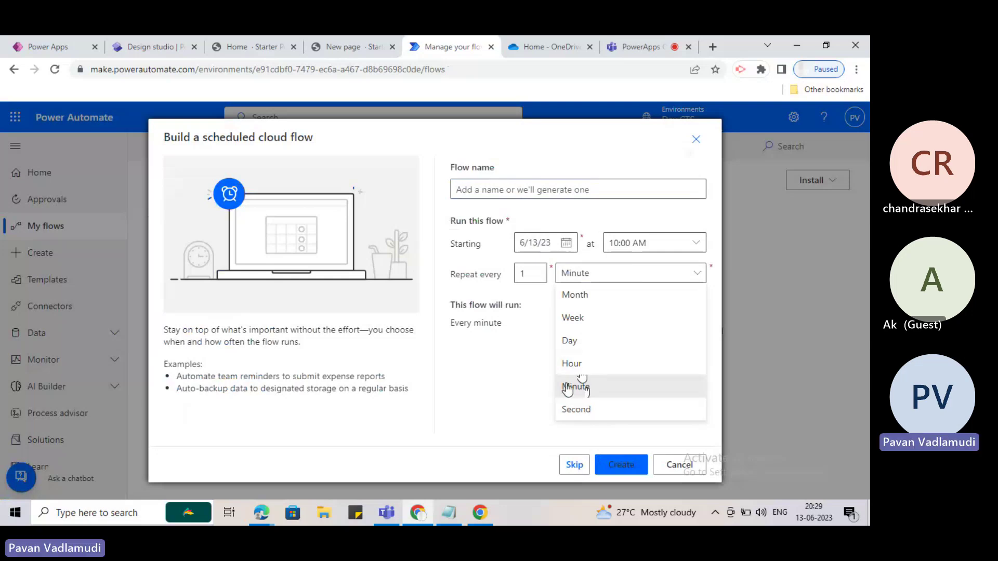
{"action": "left_click", "coordinate": [578, 408]}
{"action": "left_click", "coordinate": [598, 276]}
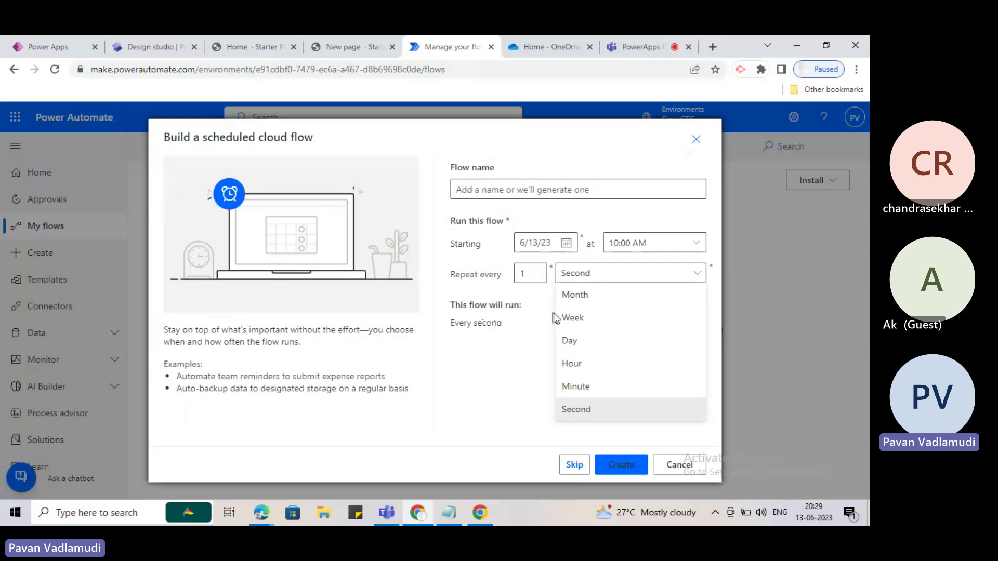
{"action": "left_click", "coordinate": [576, 385]}
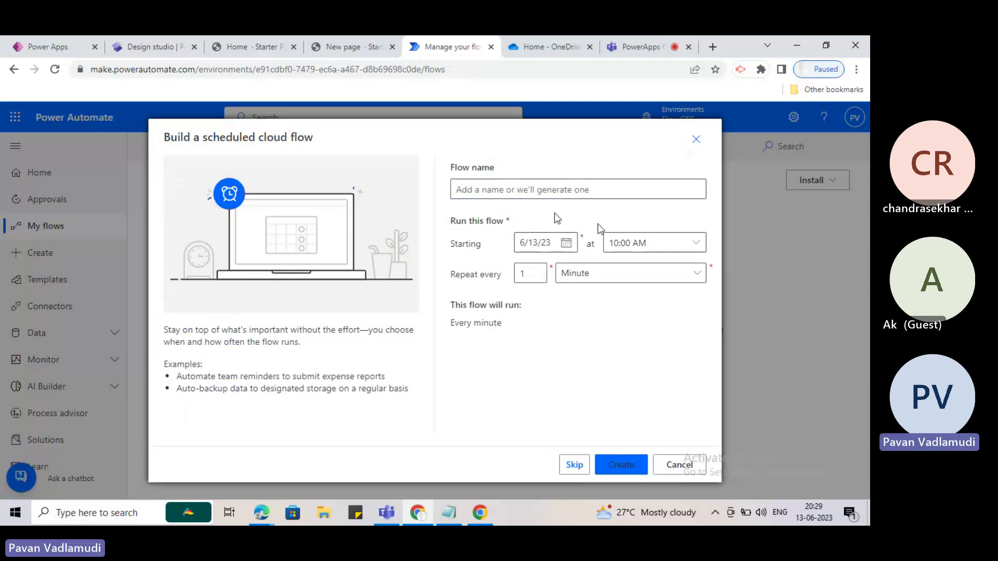
Name the flow 'Schedule' and create it.
{"action": "left_click", "coordinate": [554, 193]}
{"action": "type", "text": "S"}
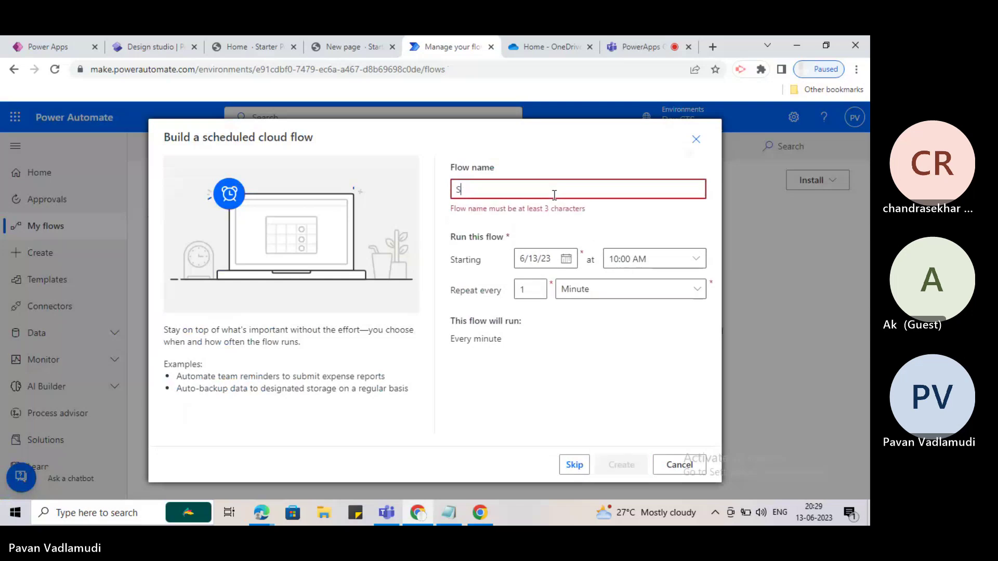
{"action": "type", "text": "chde"}
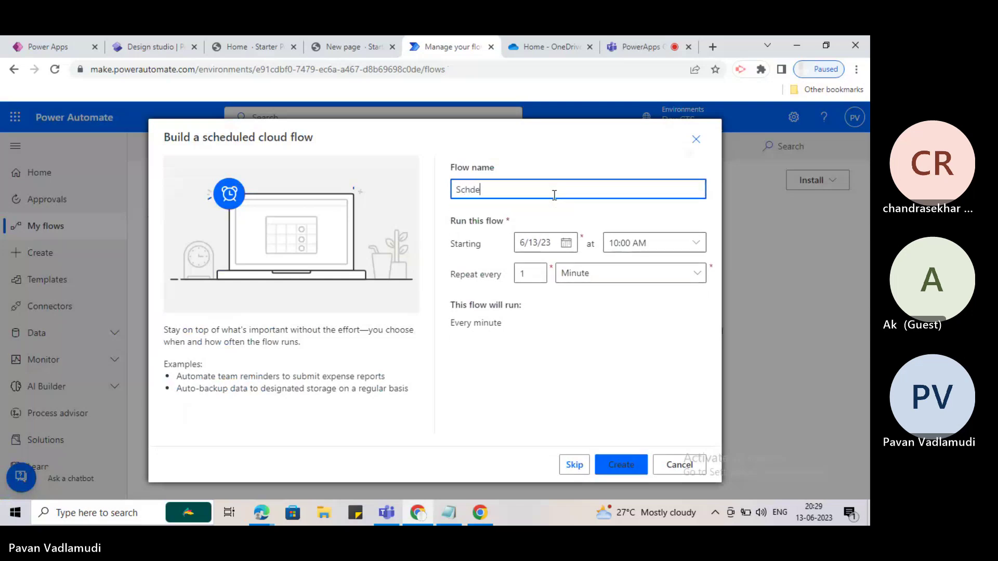
{"action": "key", "text": "BackSpace"}
{"action": "type", "text": "u"}
{"action": "key", "text": "Left"}
{"action": "key", "text": "Left"}
{"action": "key", "text": "Left"}
{"action": "key", "text": "Left"}
{"action": "type", "text": "e"}
{"action": "left_click", "coordinate": [537, 195]}
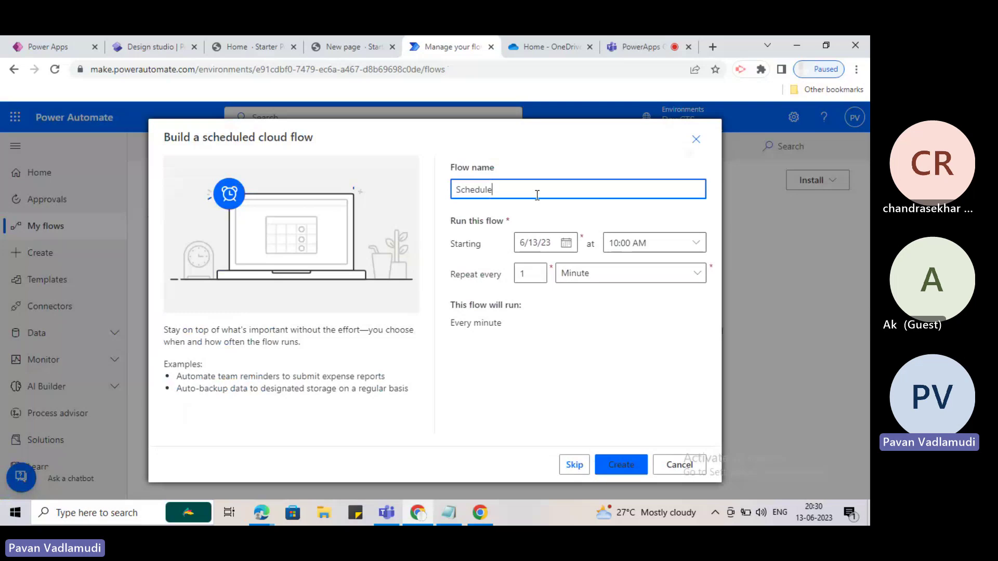
{"action": "left_click", "coordinate": [584, 317]}
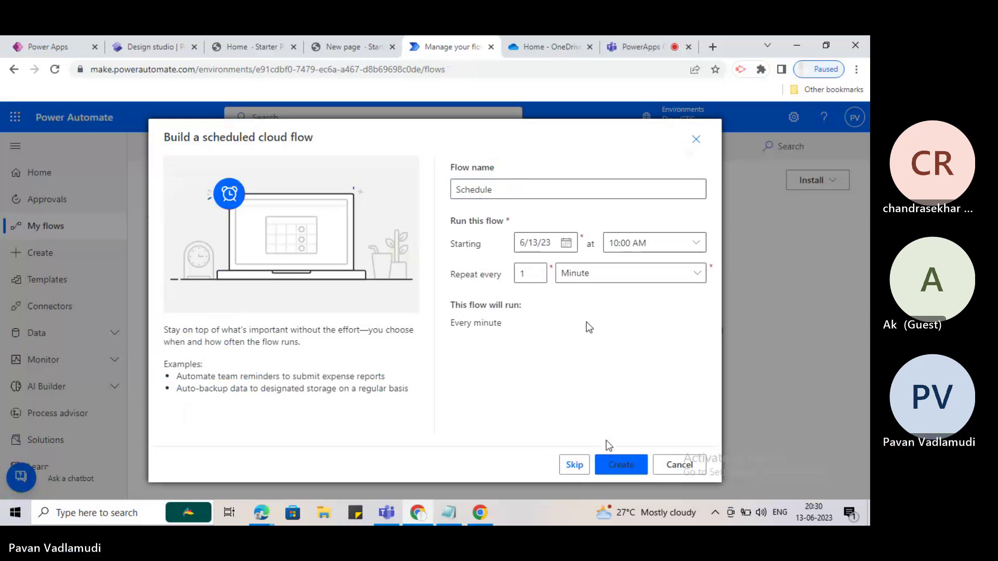
{"action": "left_click", "coordinate": [621, 466]}
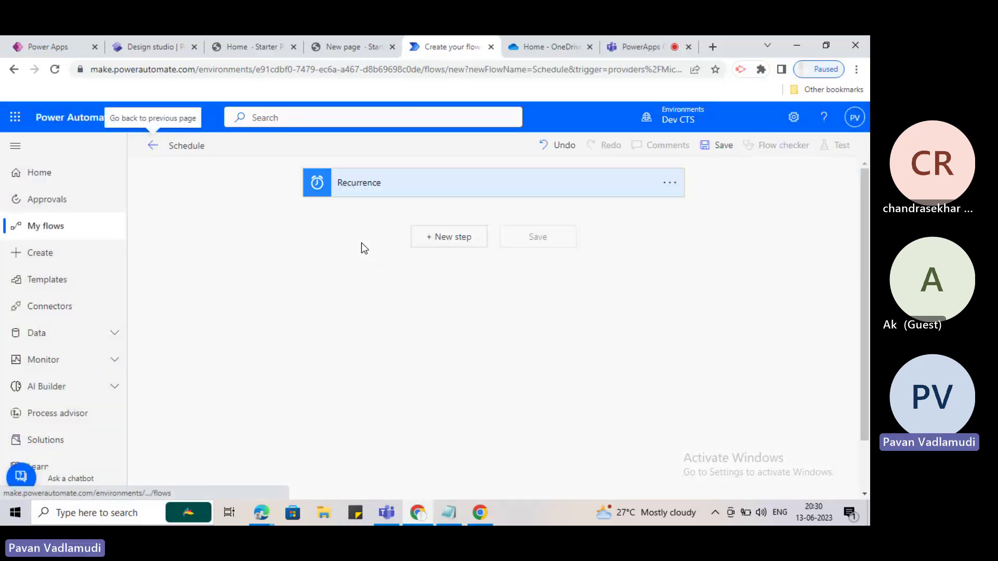
Add a Compose step with input 'etes' and save the Schedule flow.
{"action": "left_click", "coordinate": [426, 244]}
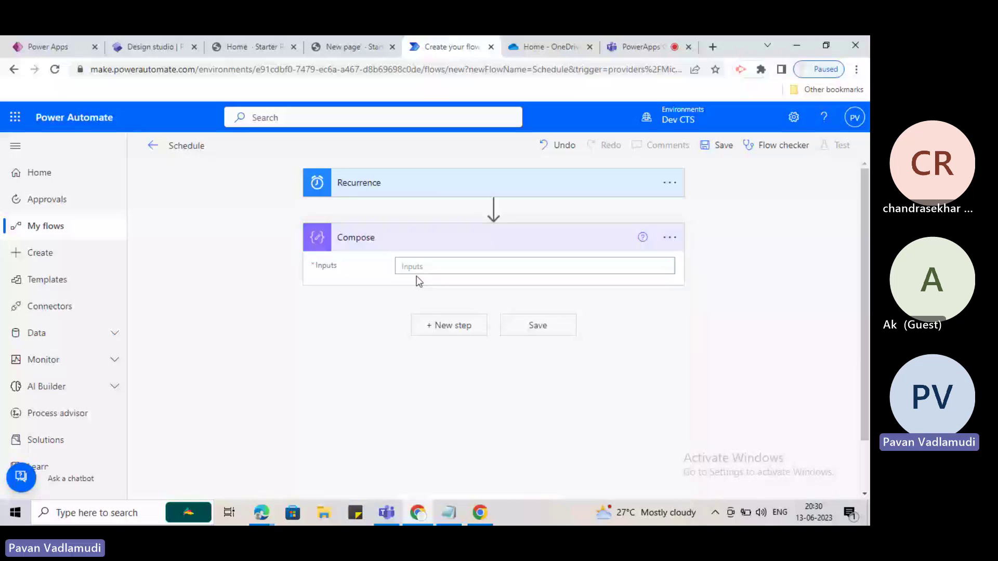
{"action": "left_click", "coordinate": [437, 267]}
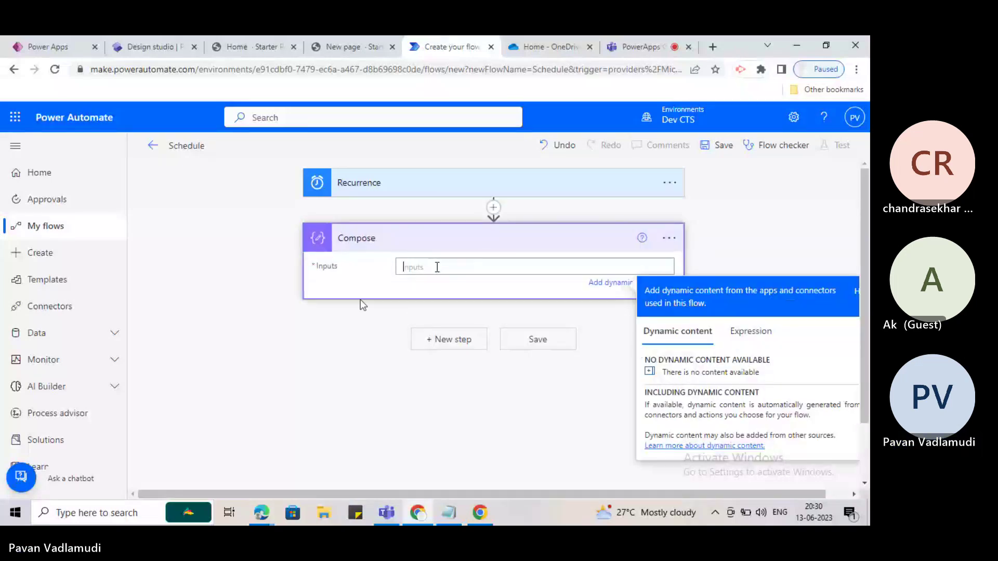
{"action": "double_click", "coordinate": [391, 289]}
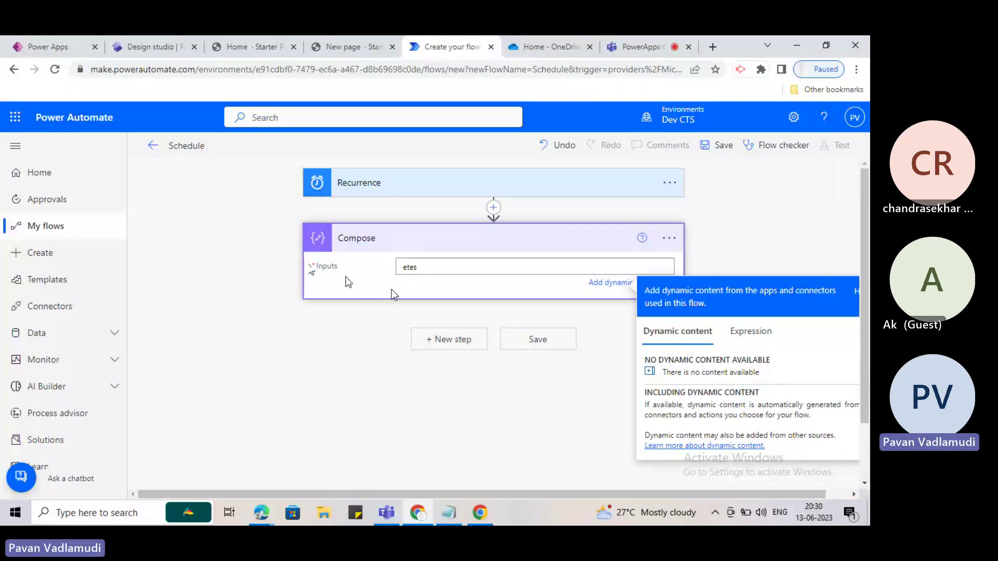
{"action": "left_click", "coordinate": [347, 276]}
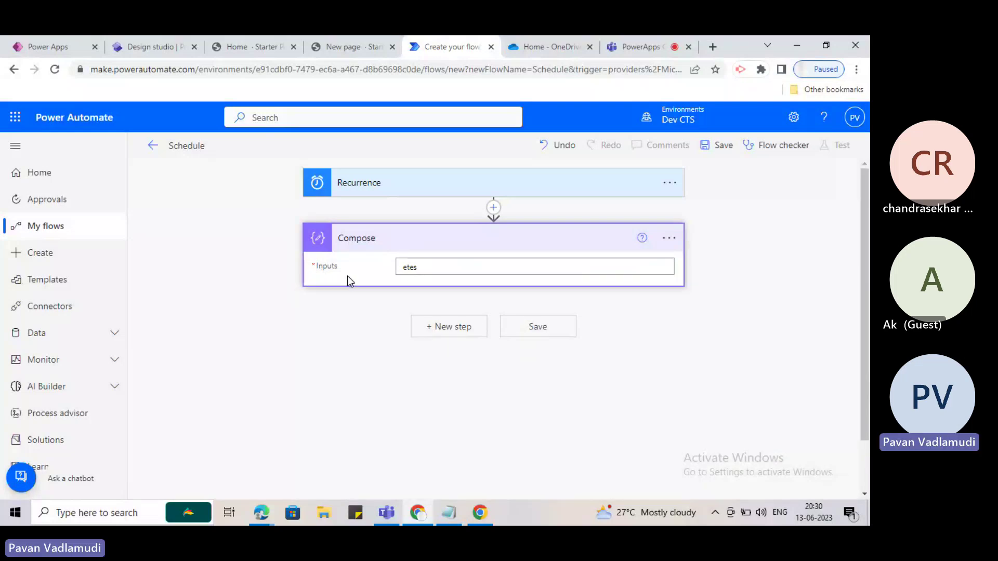
{"action": "left_click", "coordinate": [723, 148]}
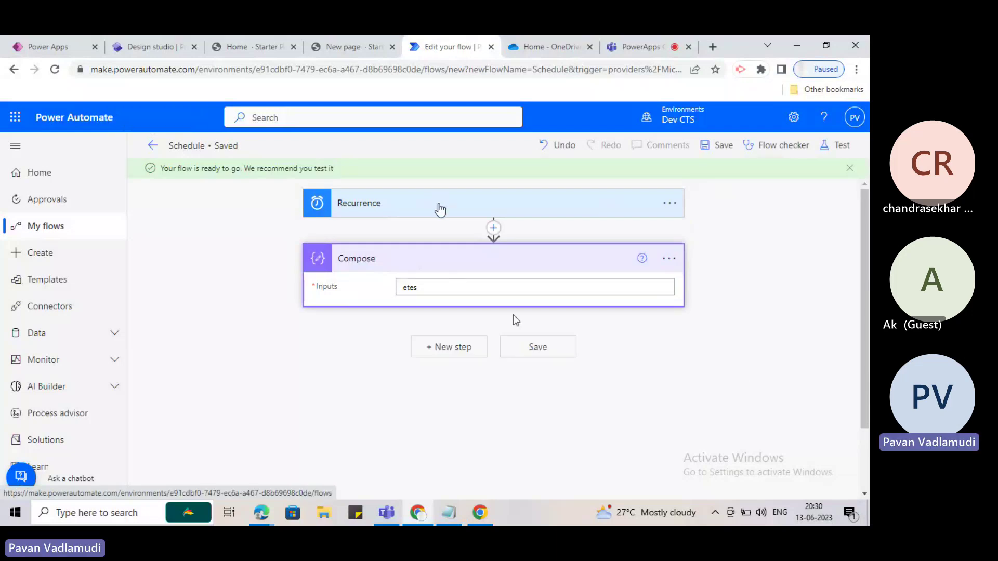
Check the Recurrence (every 1 Minute) and Compose settings, then go to the details page.
{"action": "left_click", "coordinate": [439, 204]}
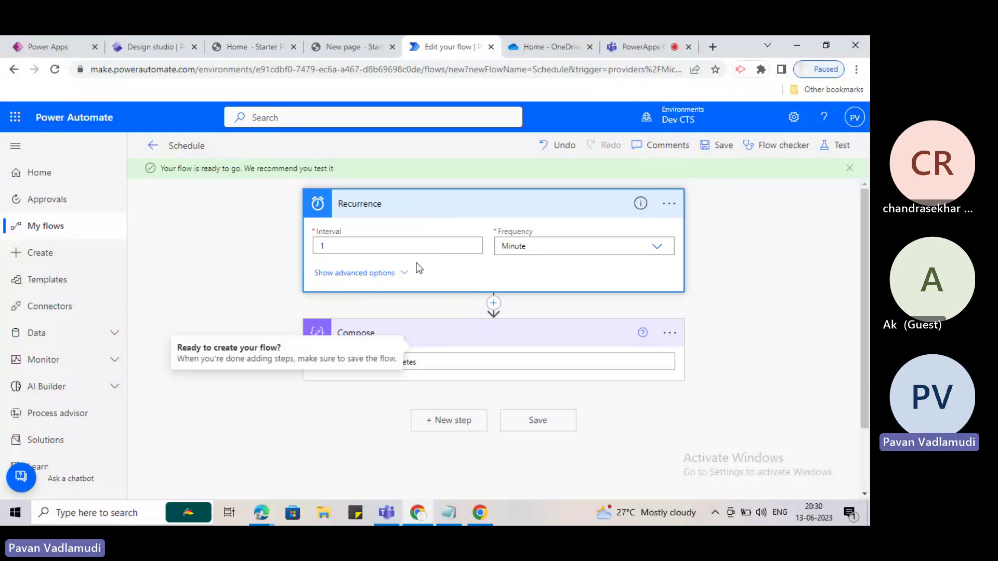
{"action": "left_click", "coordinate": [643, 364]}
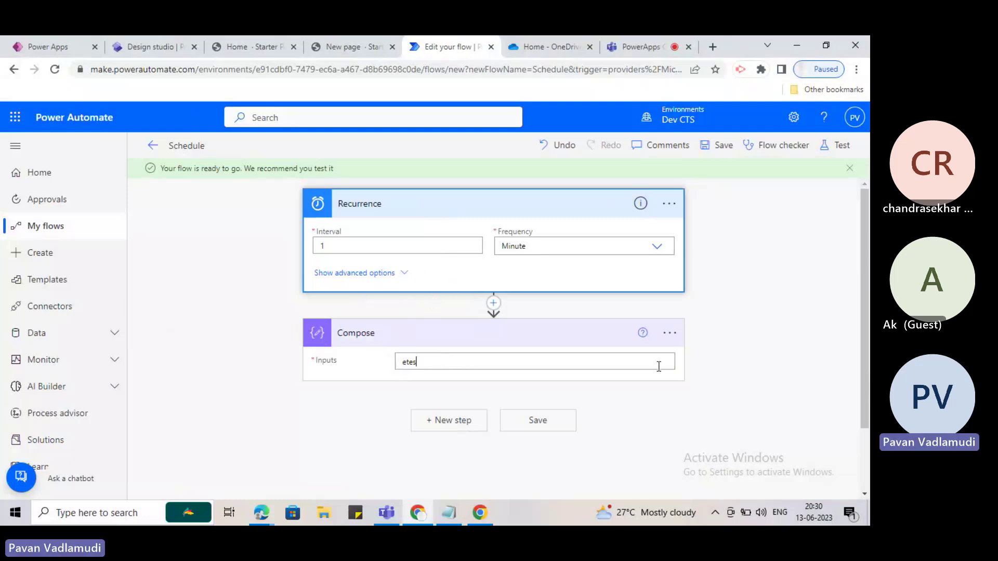
{"action": "left_click", "coordinate": [762, 363]}
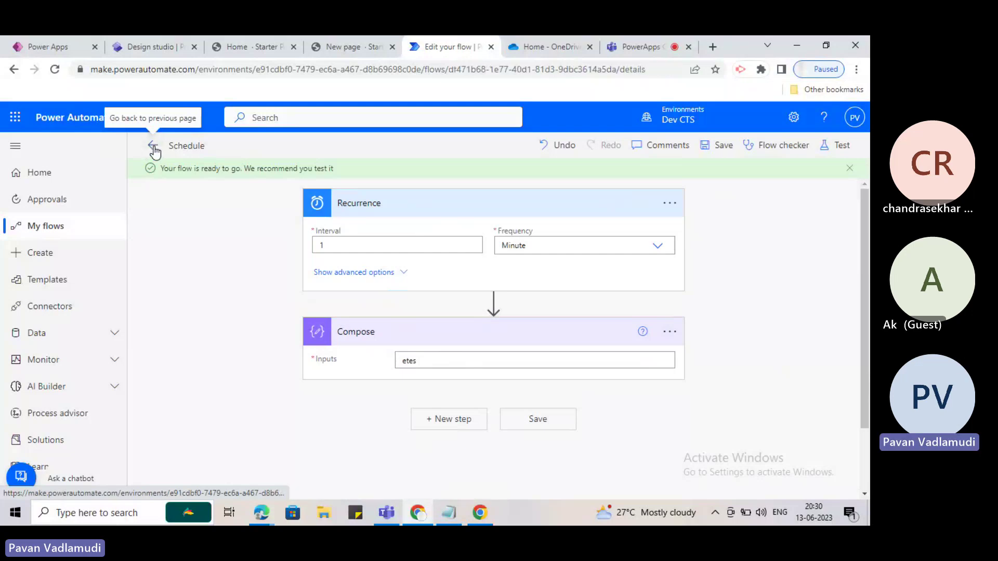
{"action": "left_click", "coordinate": [153, 148]}
Dismiss the flow-ready message and return to the My flows list.
{"action": "left_click", "coordinate": [510, 419]}
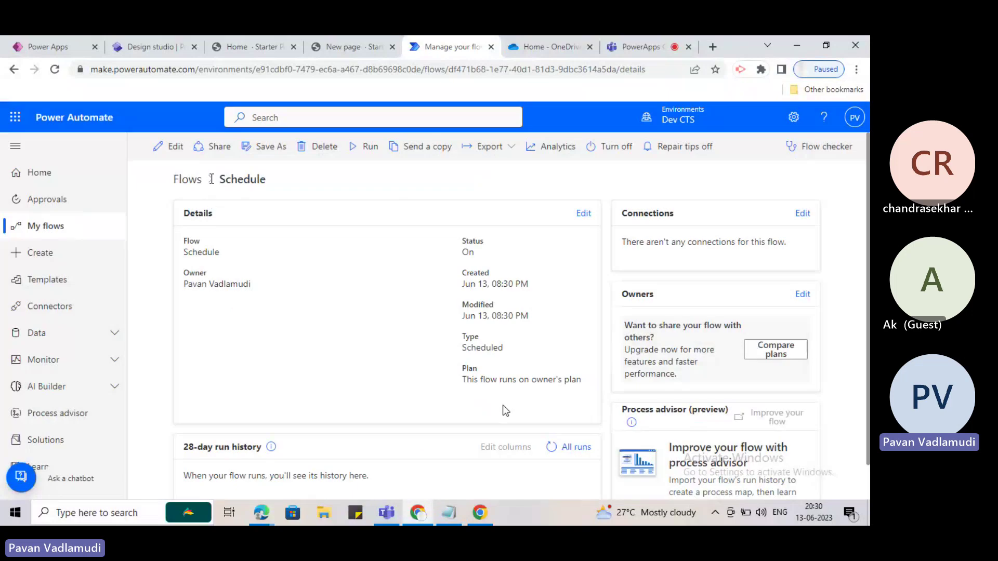
{"action": "left_click", "coordinate": [186, 179]}
{"action": "left_click", "coordinate": [180, 147]}
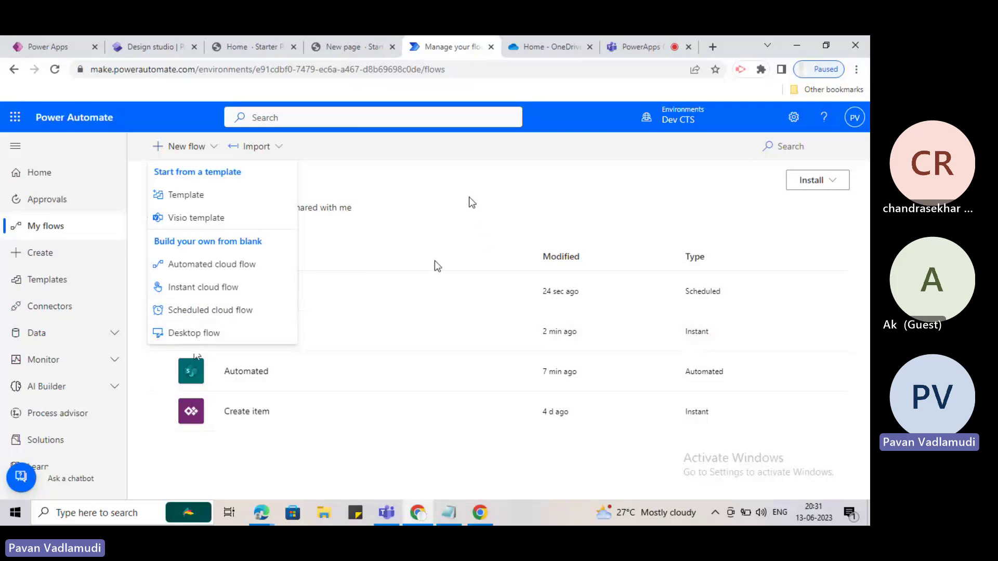
{"action": "left_click", "coordinate": [458, 183]}
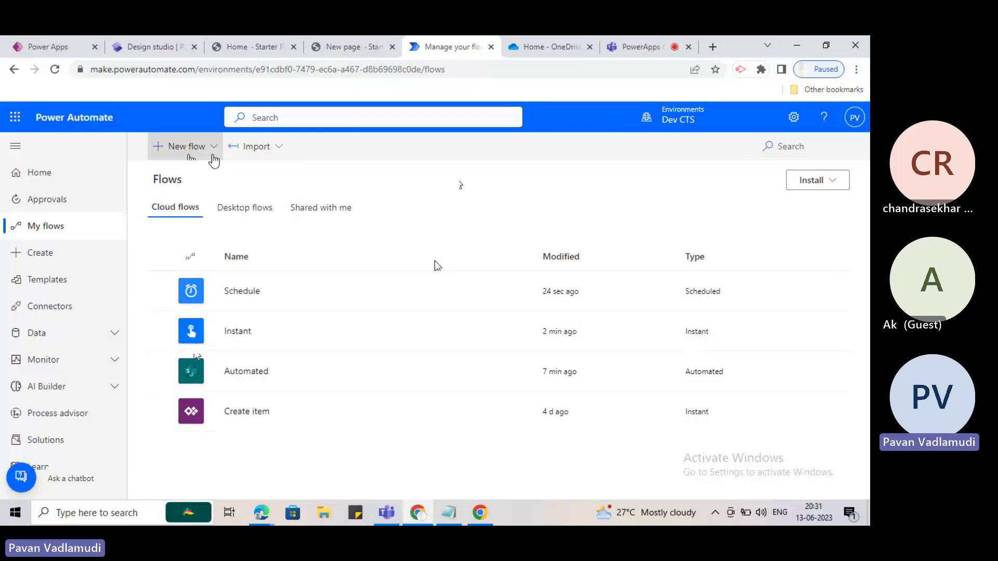
Start a Desktop flow, then cancel the Build a desktop flow dialog.
{"action": "left_click", "coordinate": [186, 147]}
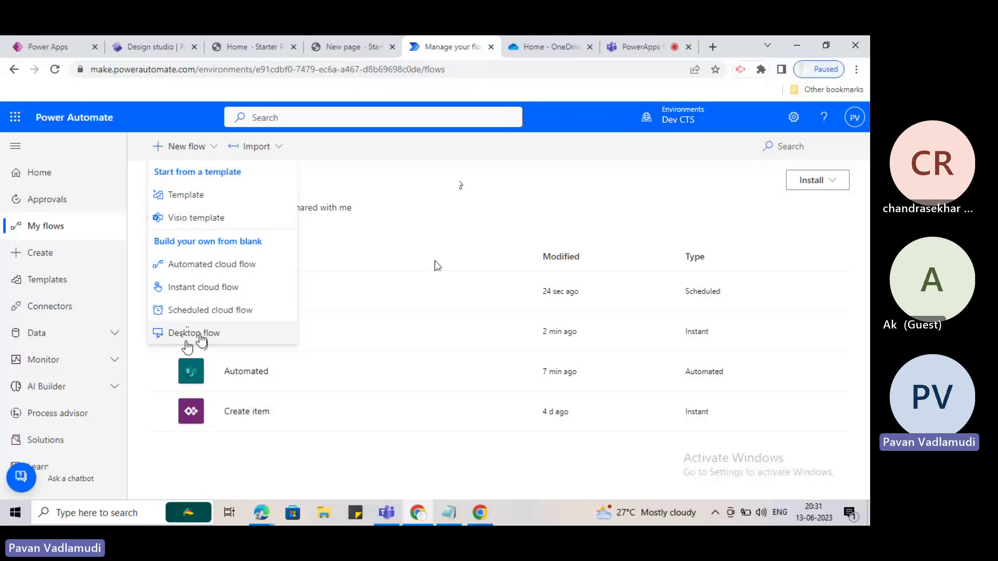
{"action": "left_click", "coordinate": [200, 335]}
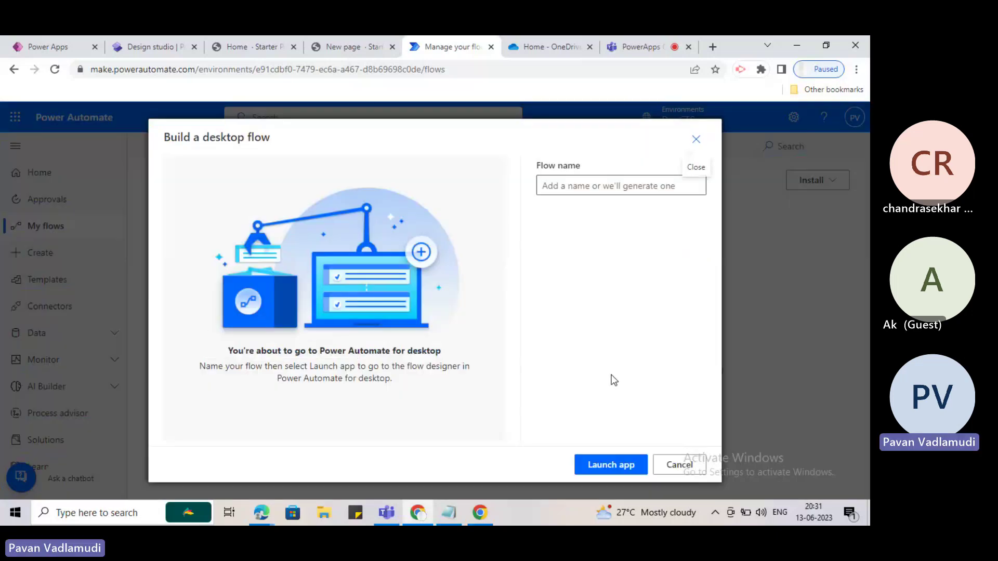
{"action": "left_click", "coordinate": [680, 464]}
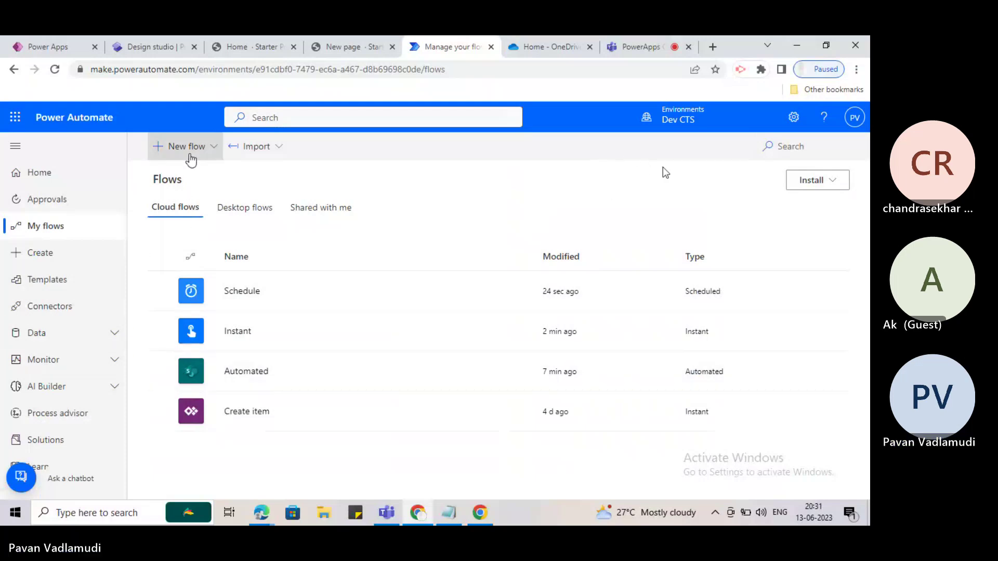
{"action": "left_click", "coordinate": [188, 148]}
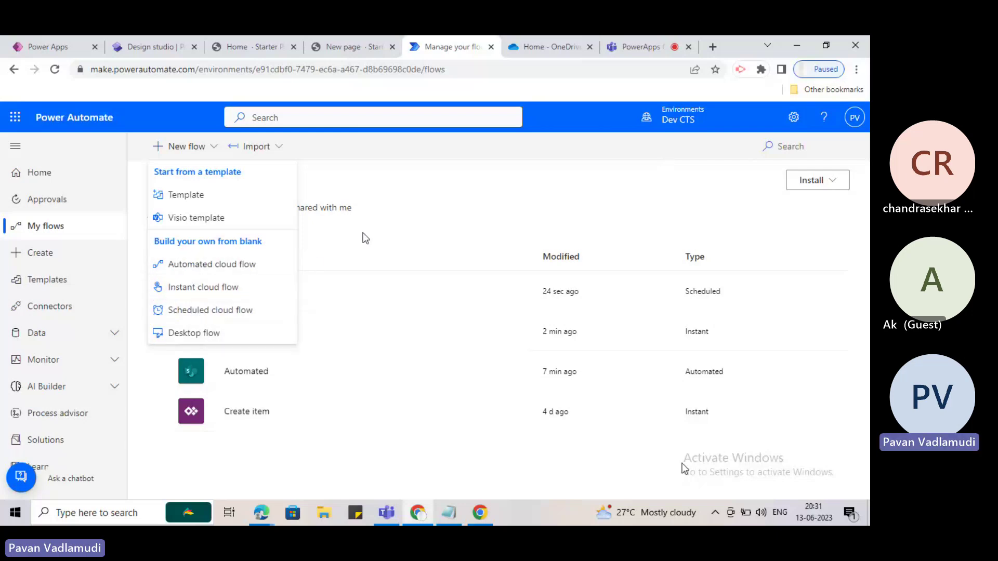
Open and close the New flow options several times, leaving them closed.
{"action": "left_click", "coordinate": [404, 217]}
{"action": "left_click", "coordinate": [179, 146]}
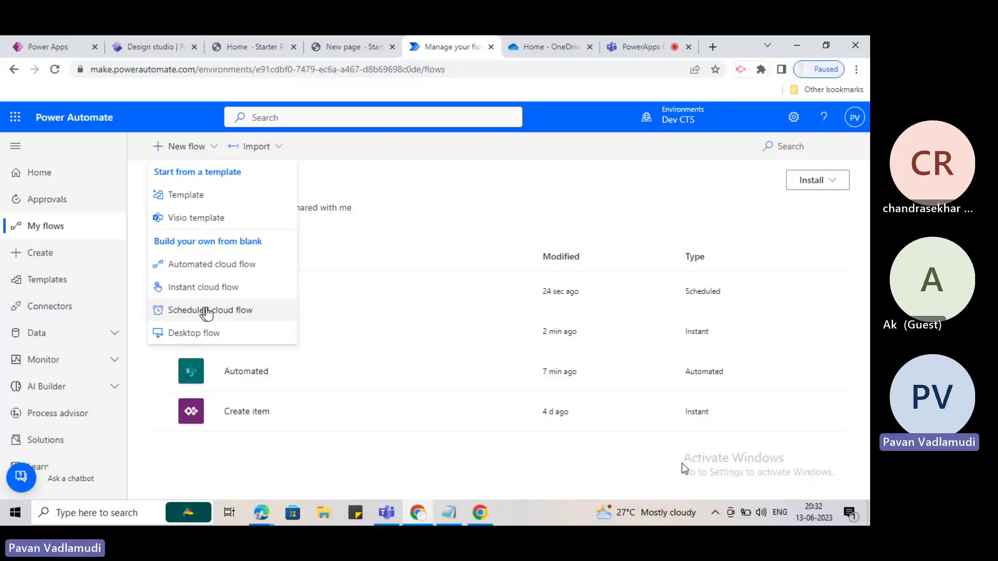
{"action": "left_click", "coordinate": [404, 183]}
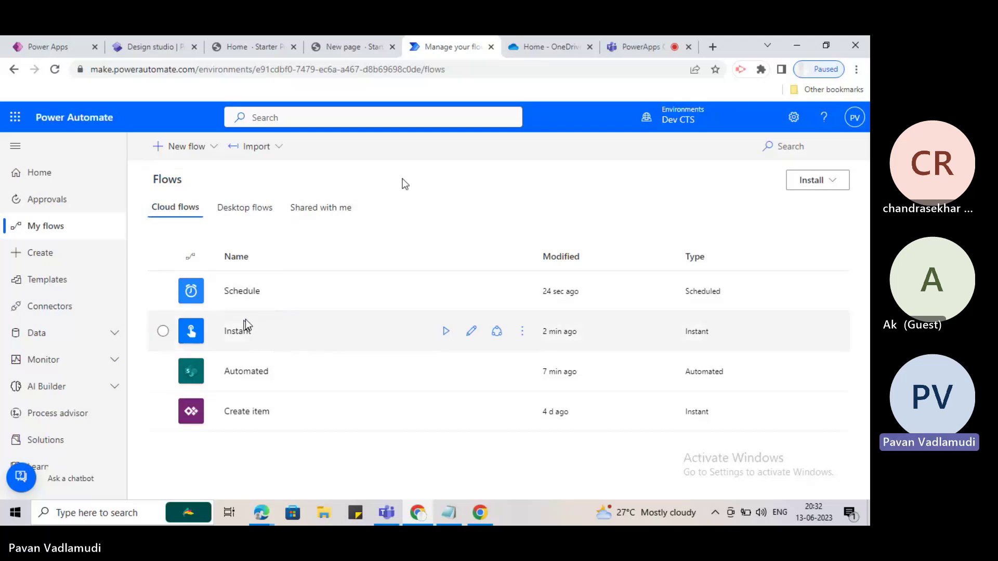
{"action": "left_click", "coordinate": [196, 151]}
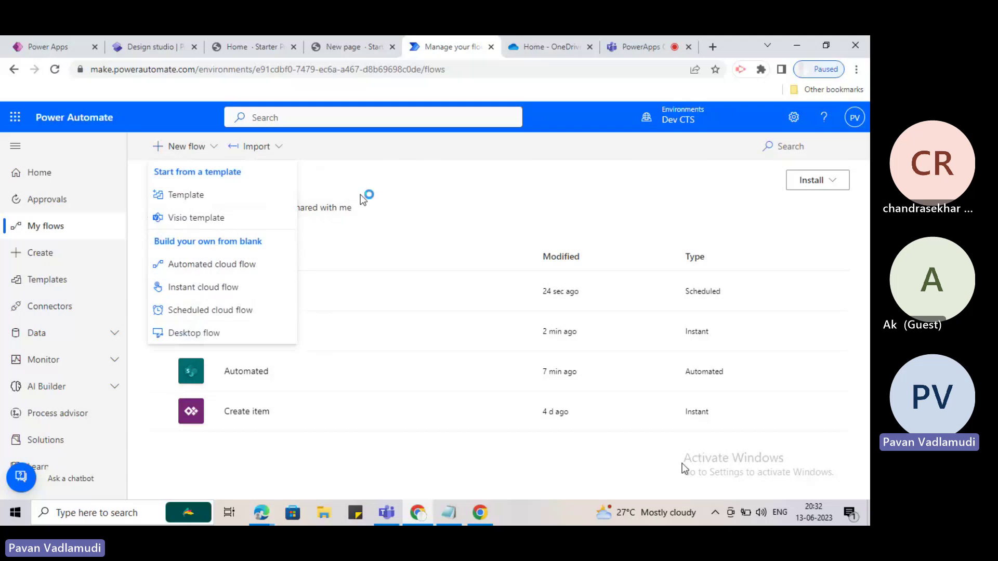
{"action": "left_click", "coordinate": [363, 200]}
{"action": "left_click", "coordinate": [196, 150]}
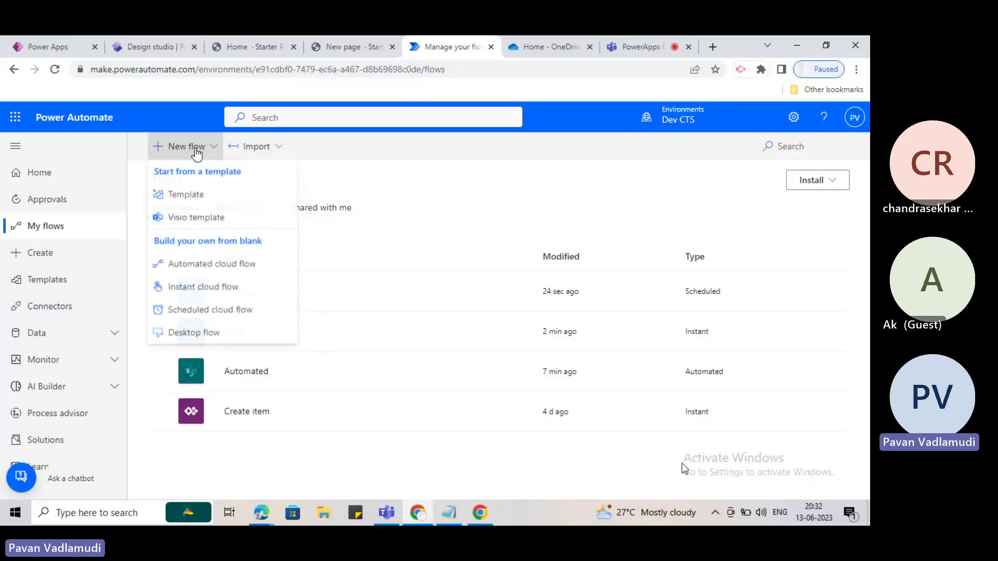
{"action": "left_click", "coordinate": [396, 184]}
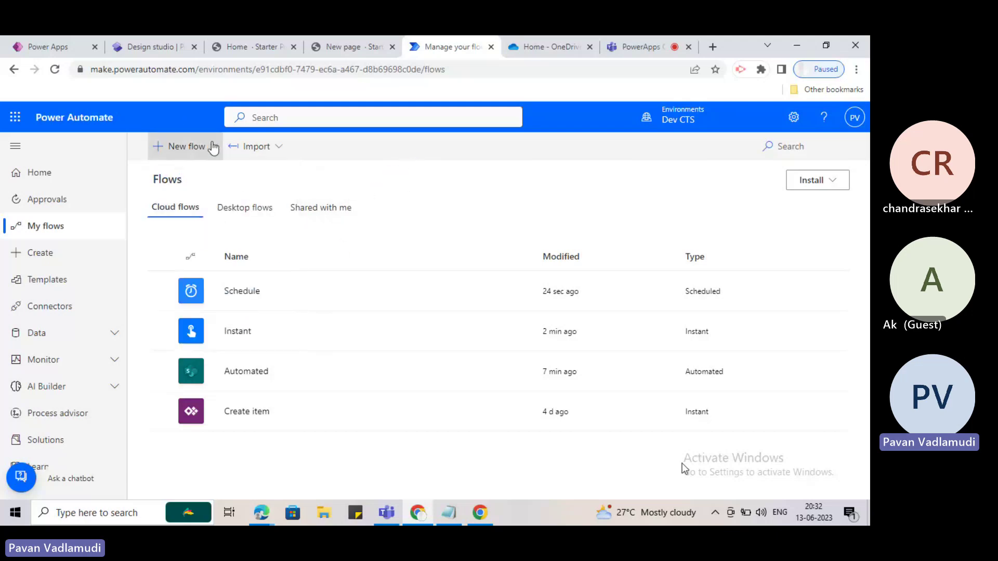
{"action": "left_click", "coordinate": [196, 151]}
{"action": "left_click", "coordinate": [374, 193]}
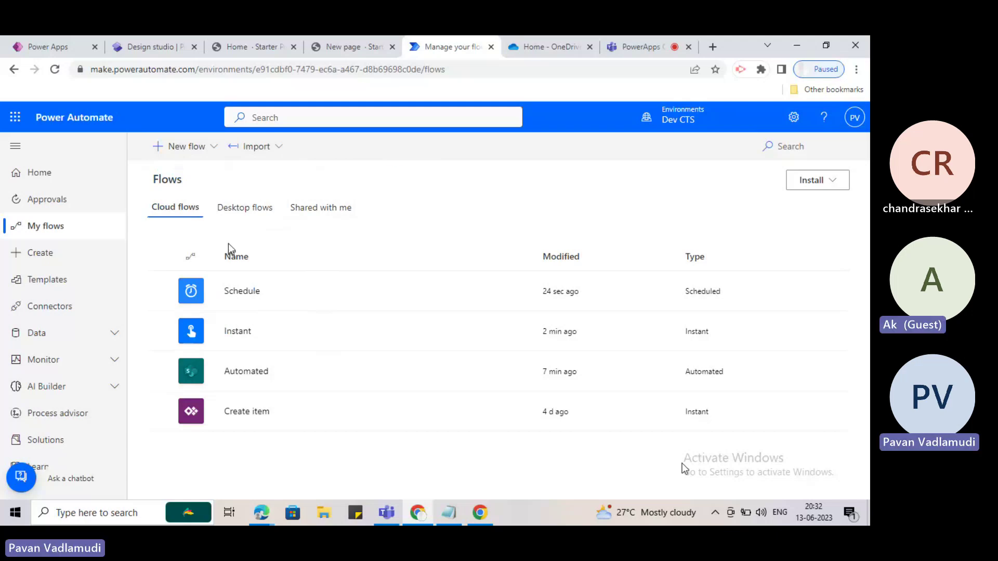
In the Teams meeting tab, stop the meeting recording.
{"action": "left_click", "coordinate": [618, 46]}
{"action": "left_click", "coordinate": [627, 167]}
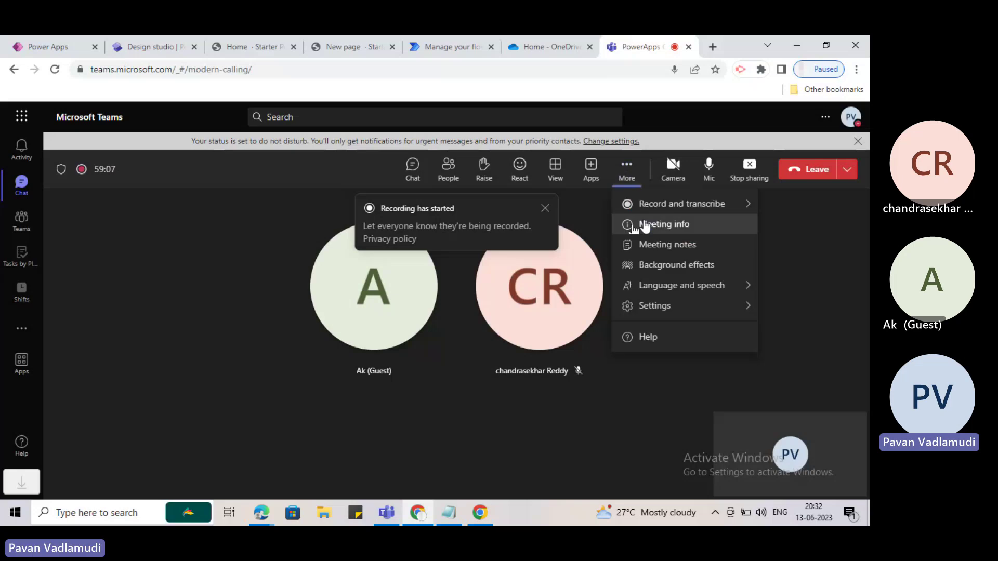
{"action": "mouse_move", "coordinate": [649, 206]}
{"action": "left_click", "coordinate": [575, 217]}
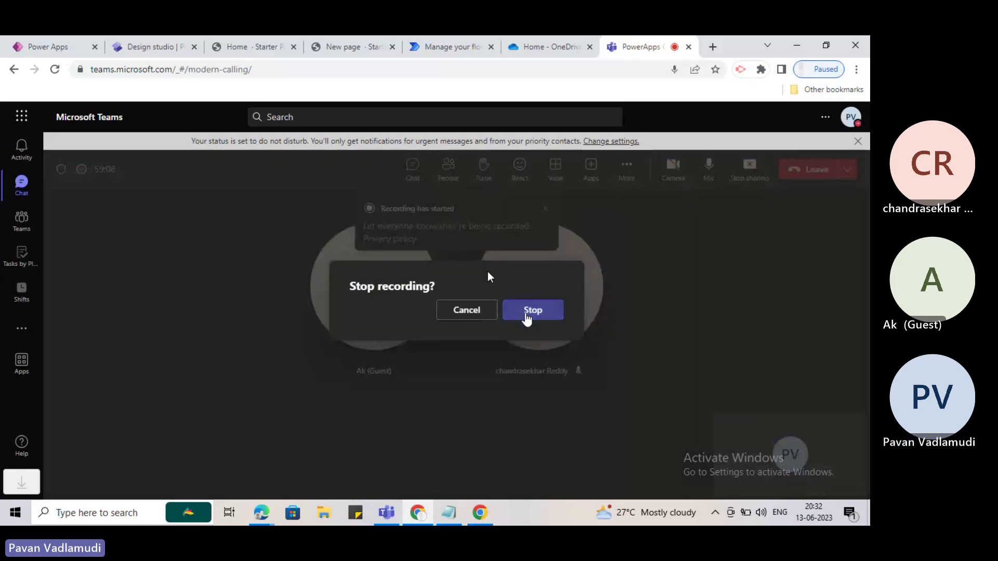